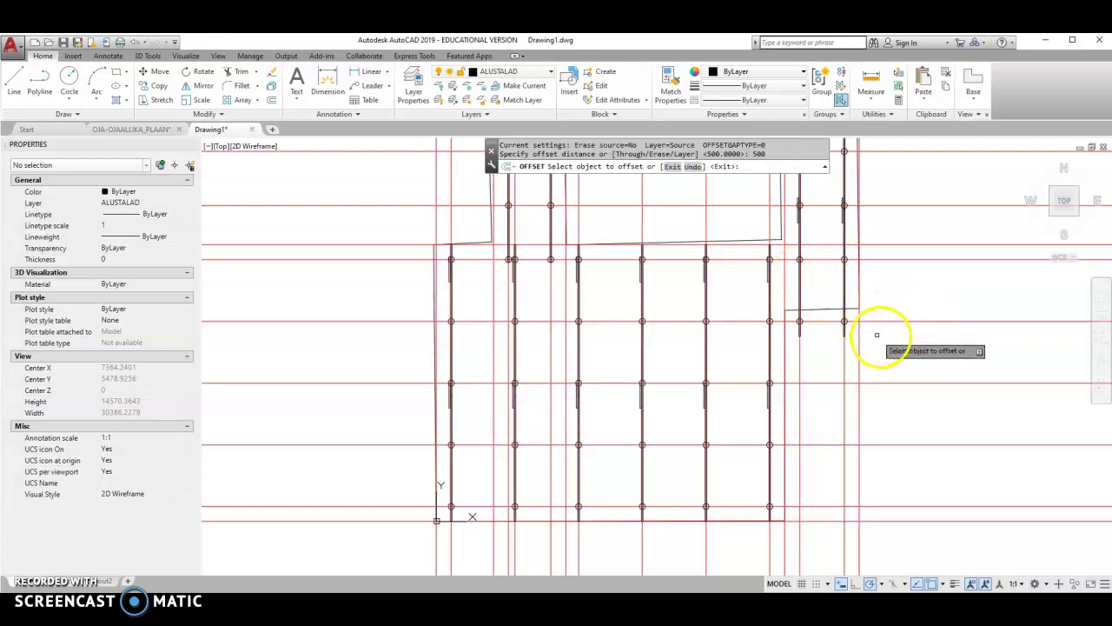
- Offset the horizontal axis line just below the right wing's lower edge 500 units downward, and finish the Offset command
left_click(881, 322)
left_click(882, 333)
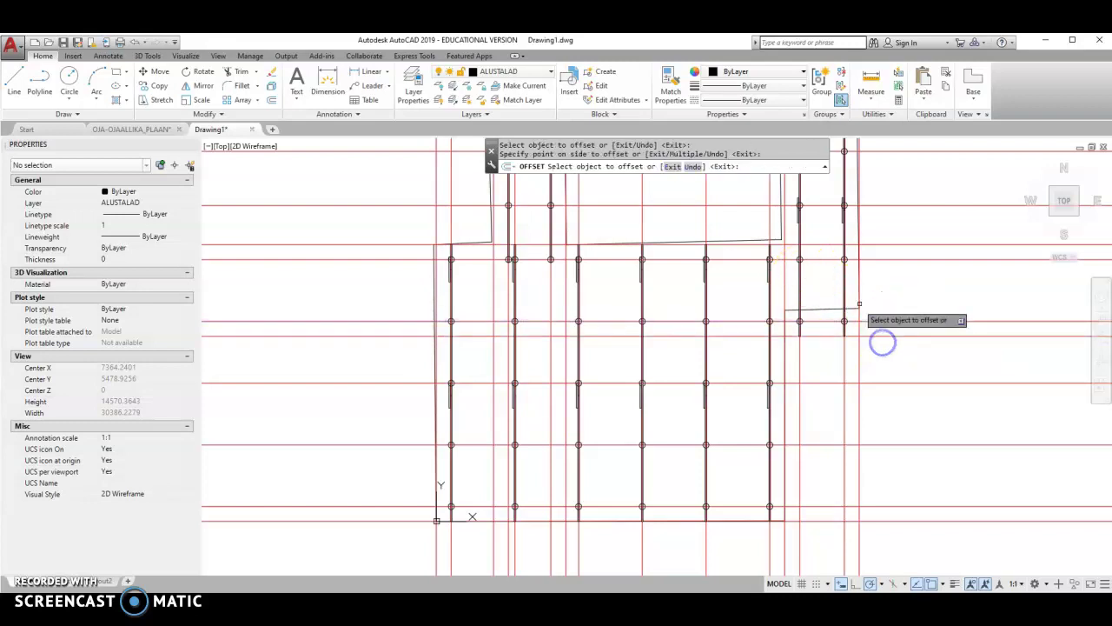
right_click(876, 292)
left_click(885, 296)
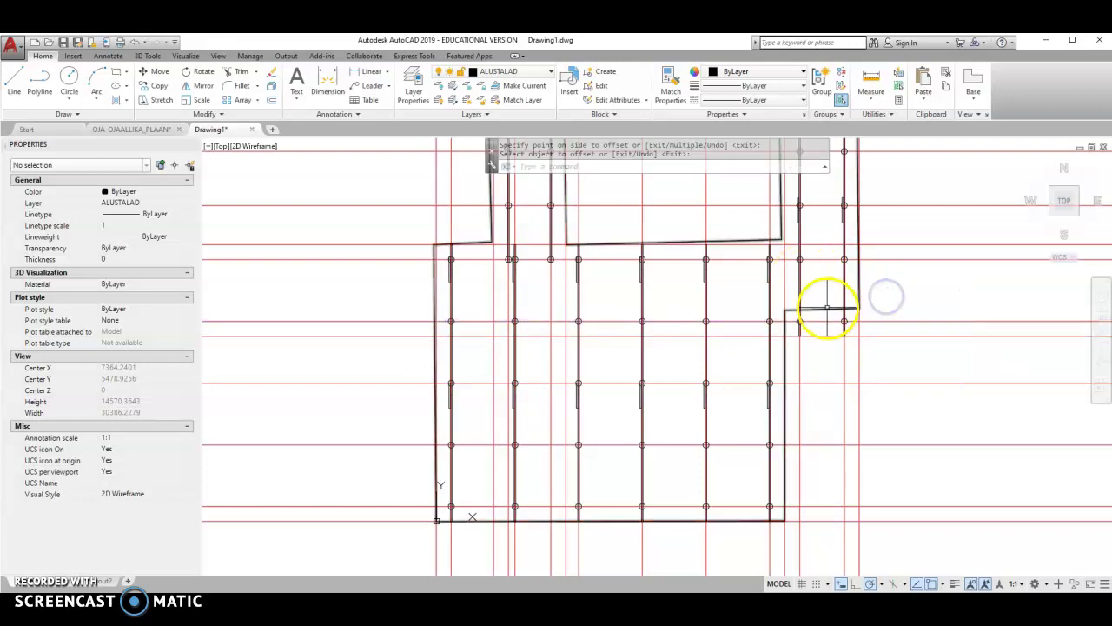
- Select the building outline polyline and stretch its lower-right corner to the axis intersection using the Intersection snap
left_click(749, 243)
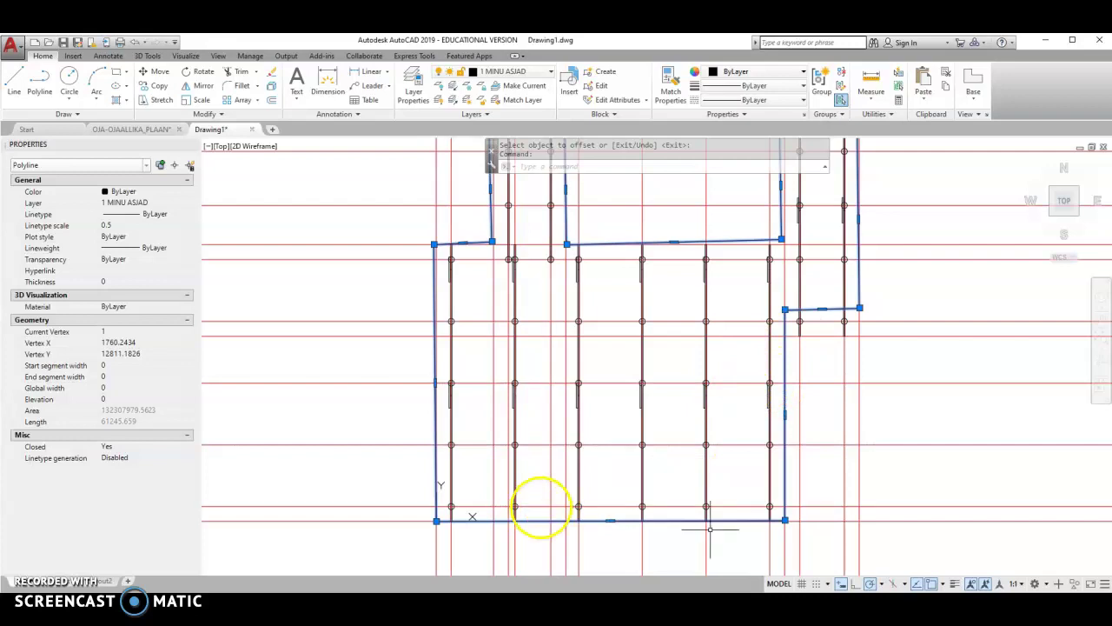
scroll(439, 522, "up", 5)
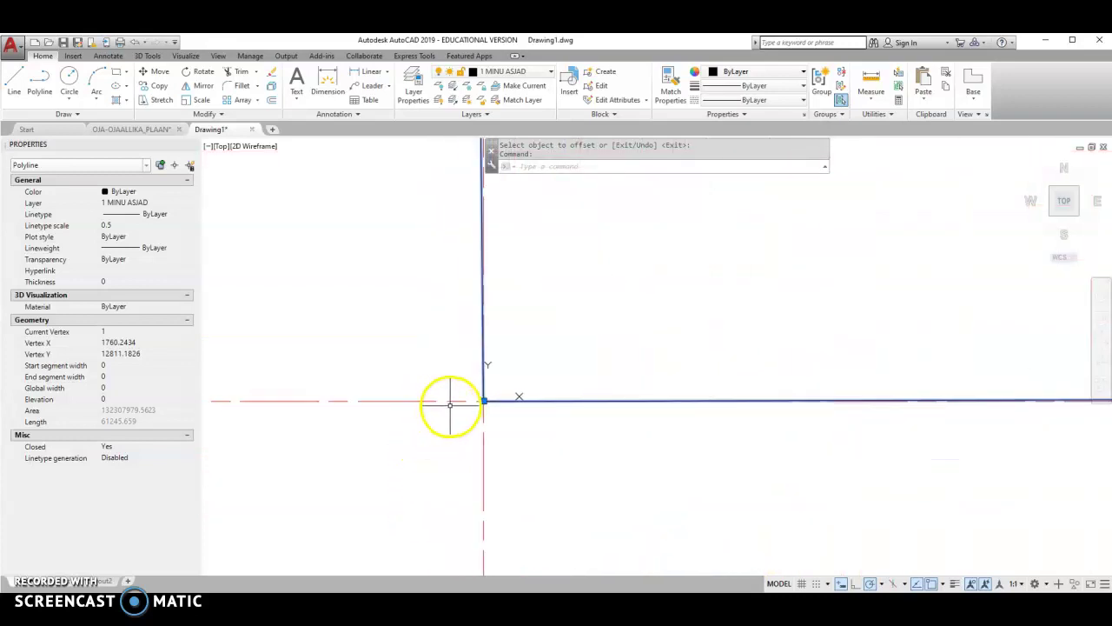
scroll(486, 410, "down", 4)
scroll(828, 413, "up", 5)
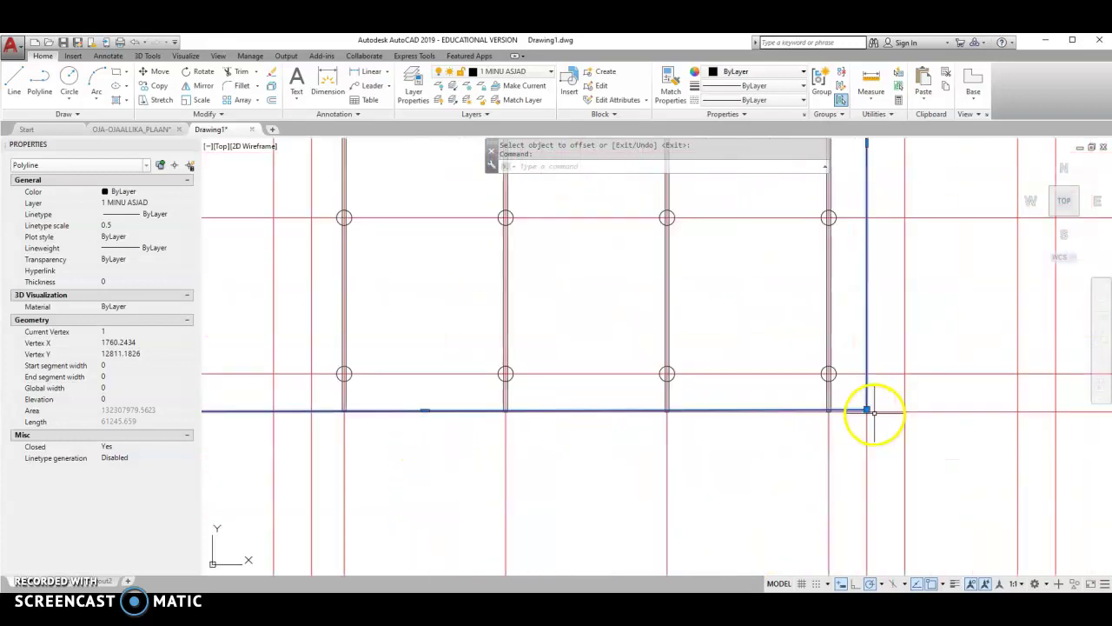
left_click(843, 401)
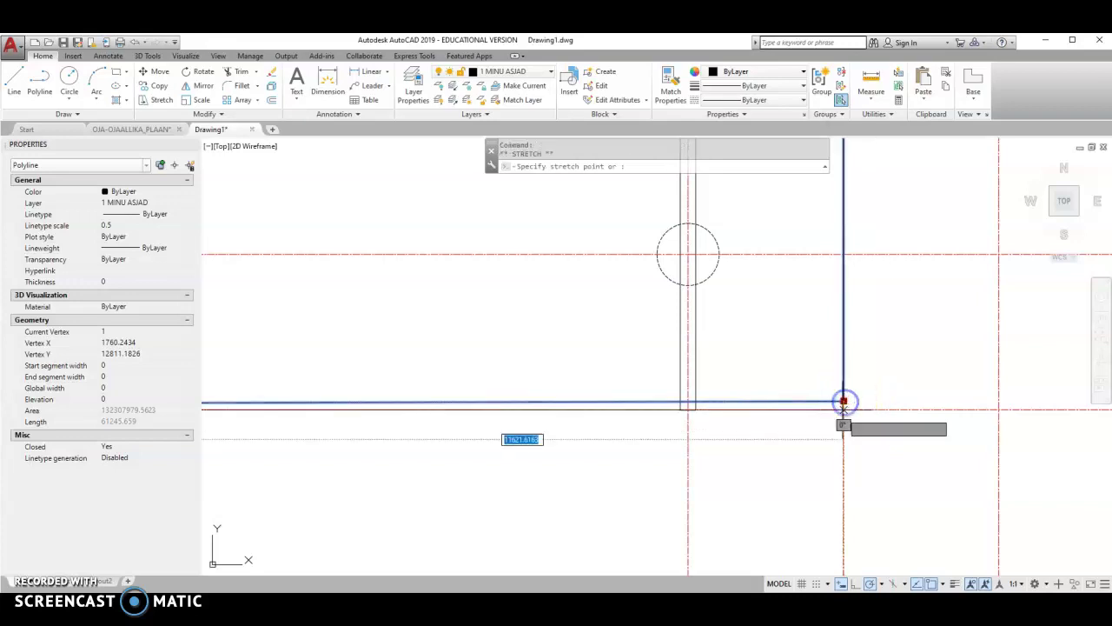
left_click_drag(843, 402, 804, 401)
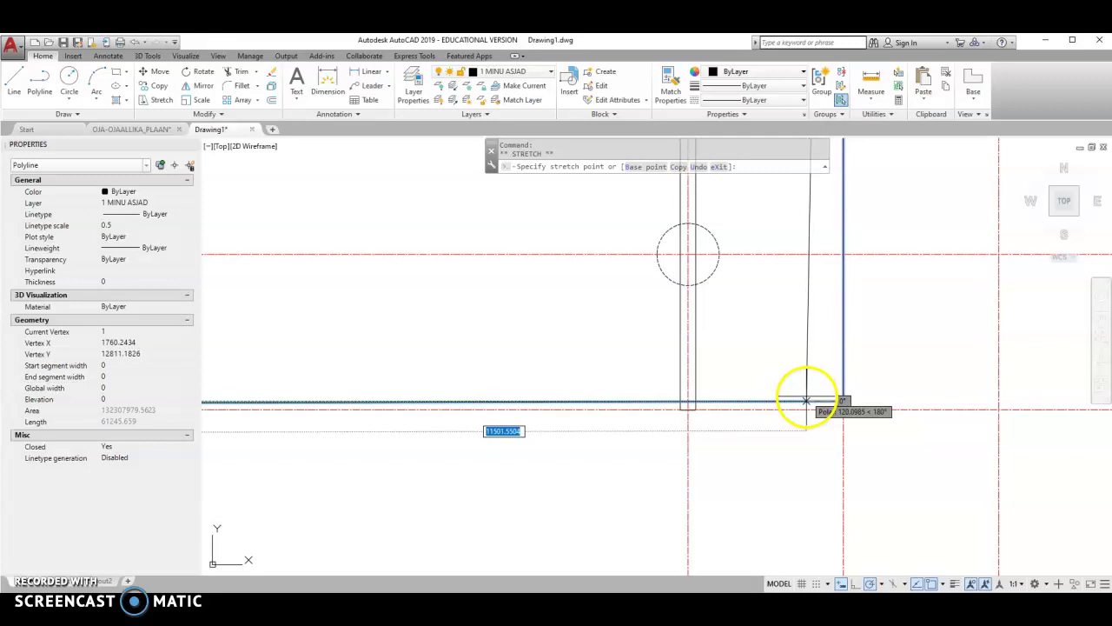
right_click(807, 401, "shift")
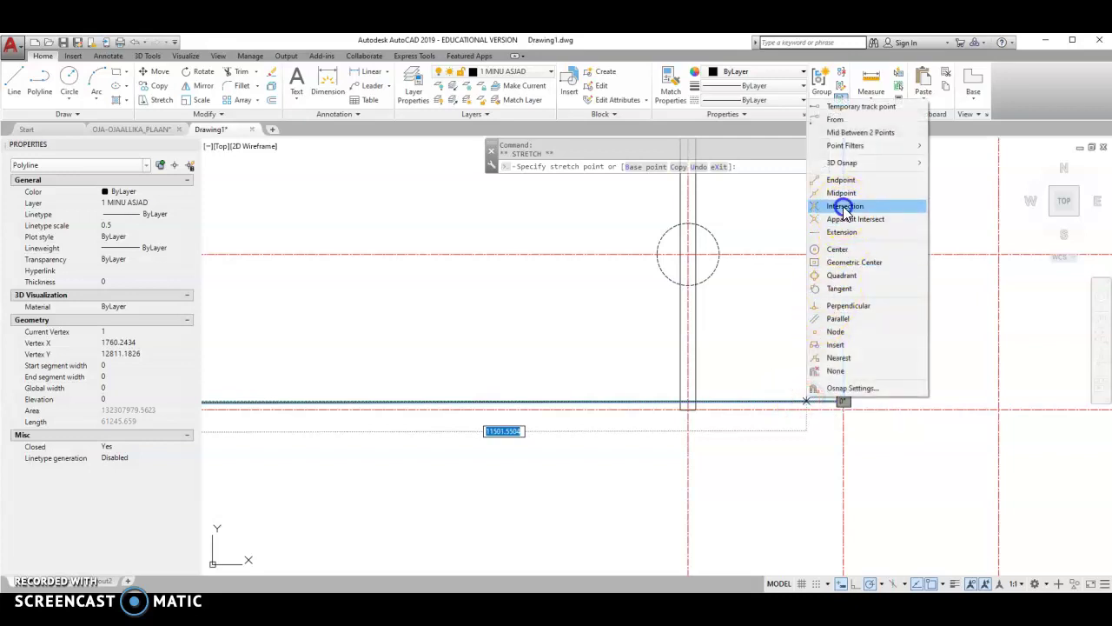
left_click(845, 207)
left_click(843, 408)
- Stretch both ends of the right wing's lower edge down to the intersections with the offset axis line, using the Intersection snap
scroll(835, 387, "down", 5)
scroll(861, 310, "up", 8)
left_click(761, 279)
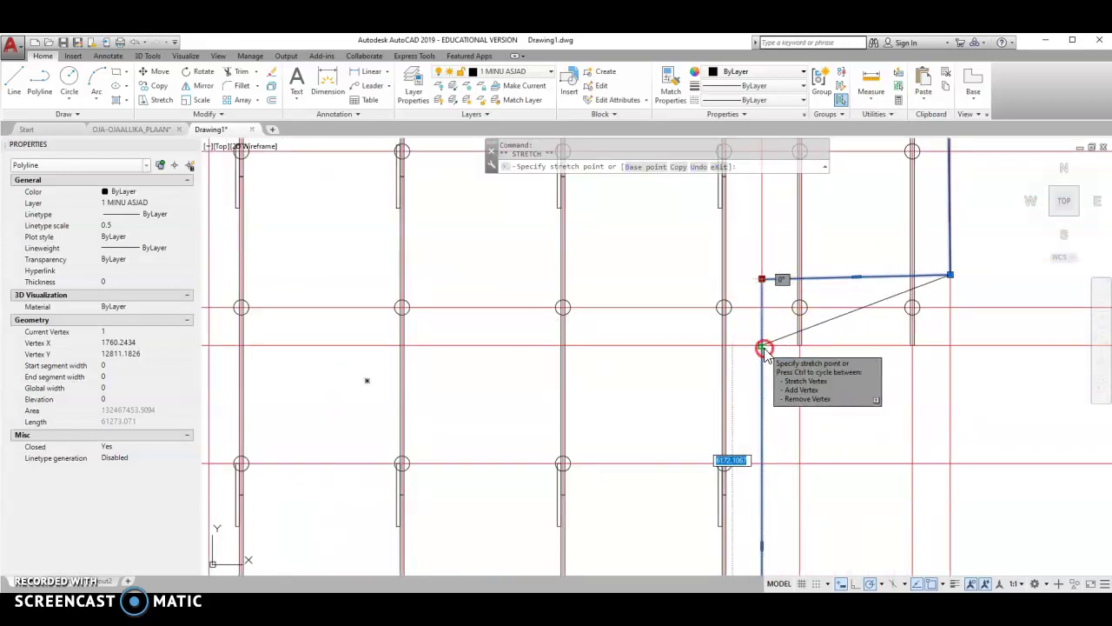
right_click(763, 346, "shift")
left_click(794, 457)
left_click(762, 346)
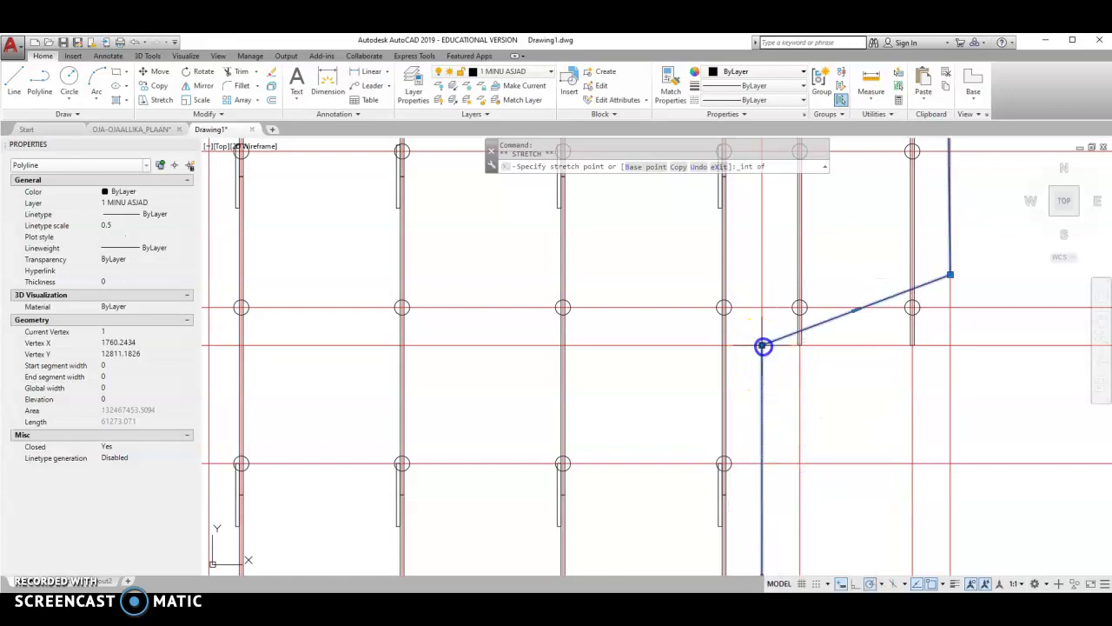
left_click(950, 276)
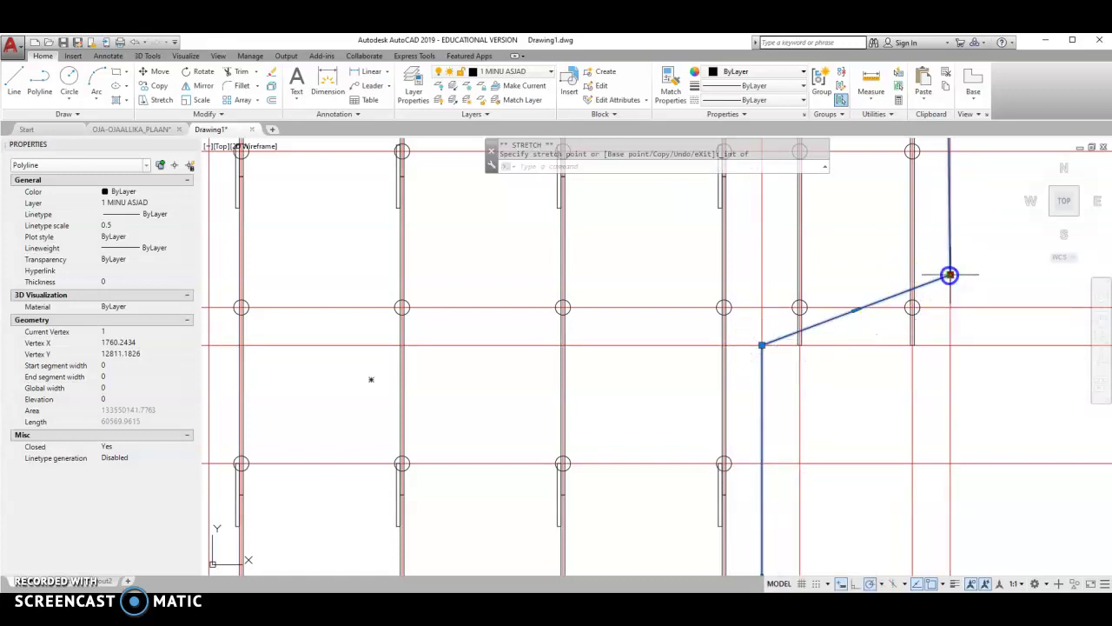
right_click(928, 335, "shift")
left_click(963, 442)
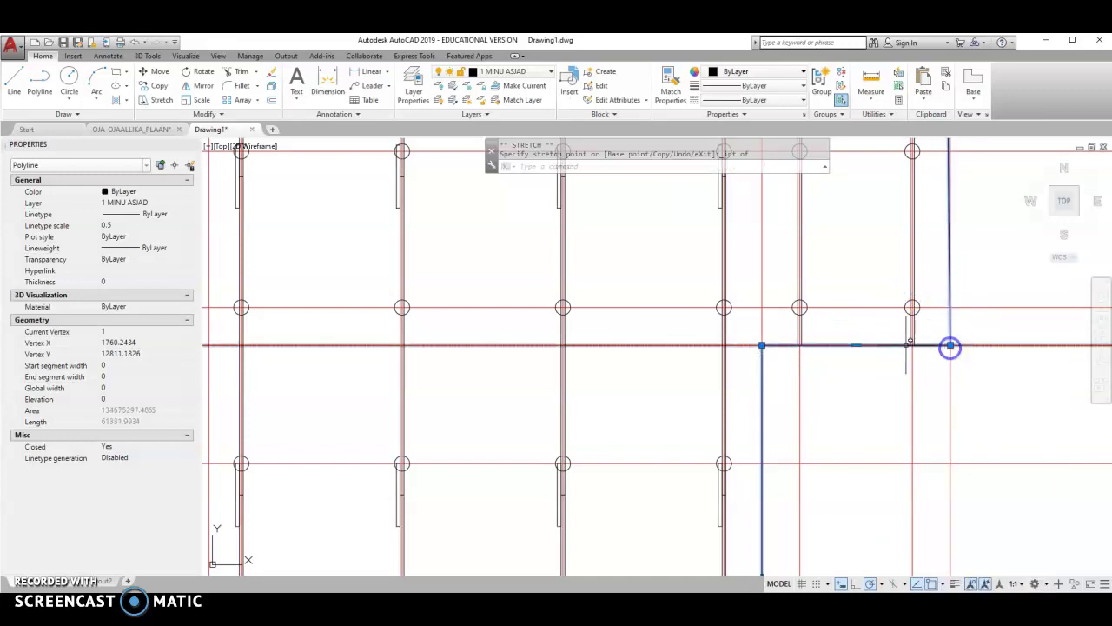
scroll(921, 343, "down", 4)
mouse_move(888, 334)
middle_mouse_down()
mouse_move(874, 377)
mouse_move(869, 330)
middle_mouse_up()
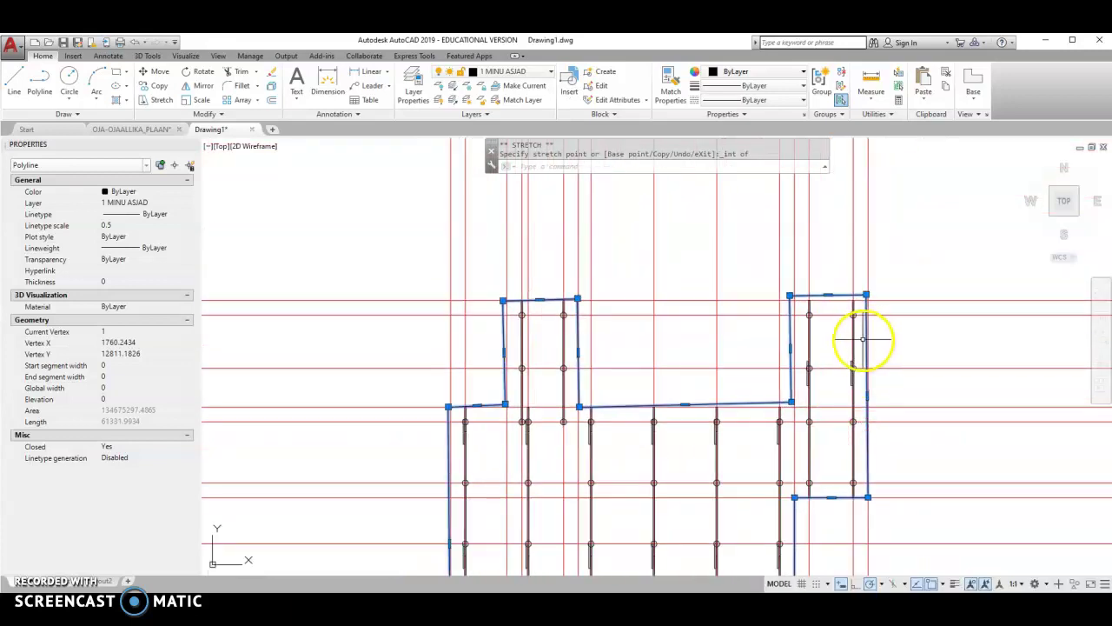
left_click(869, 315)
right_click(867, 311, "shift")
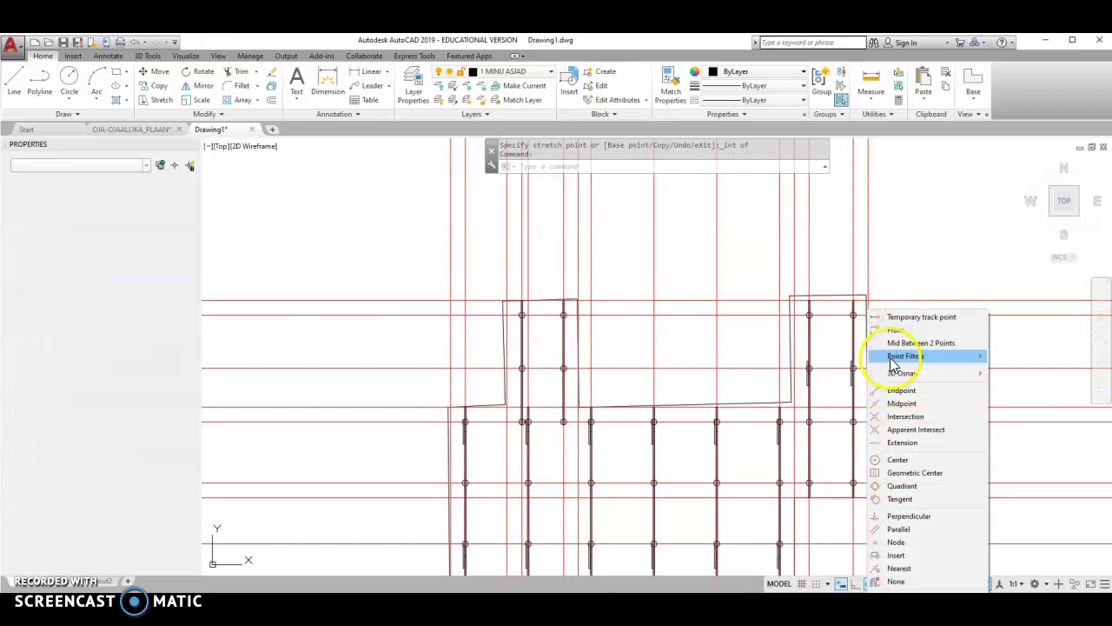
left_click(907, 271)
left_click(907, 269)
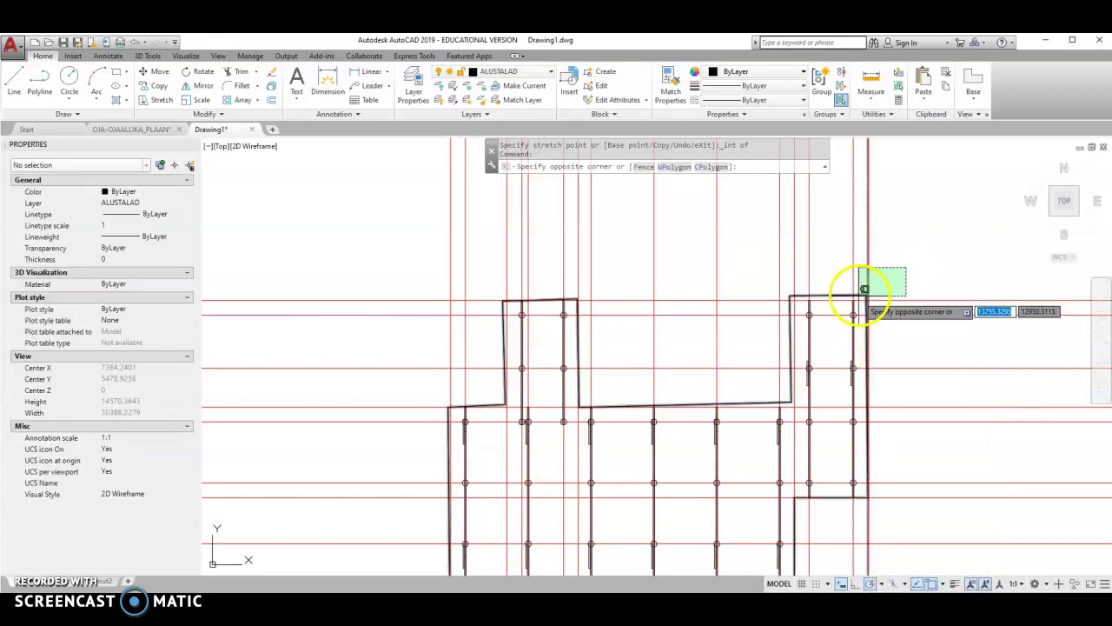
left_click(861, 295)
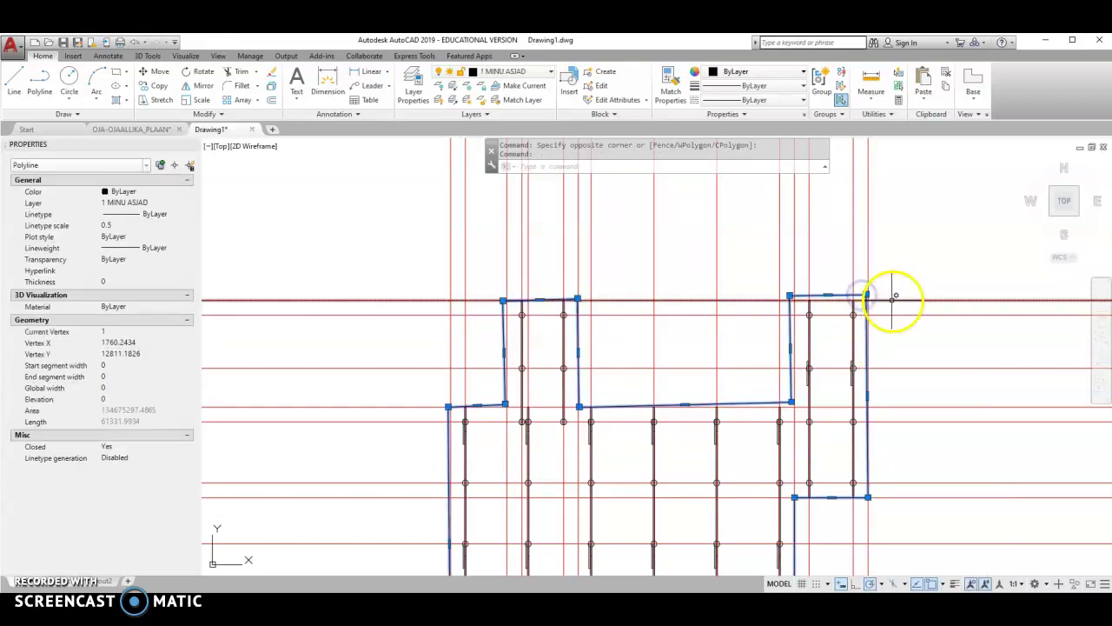
- Stretch the right wing's two upper outline corners onto the nearest axis intersections with the Intersection snap
scroll(875, 296, "up", 2)
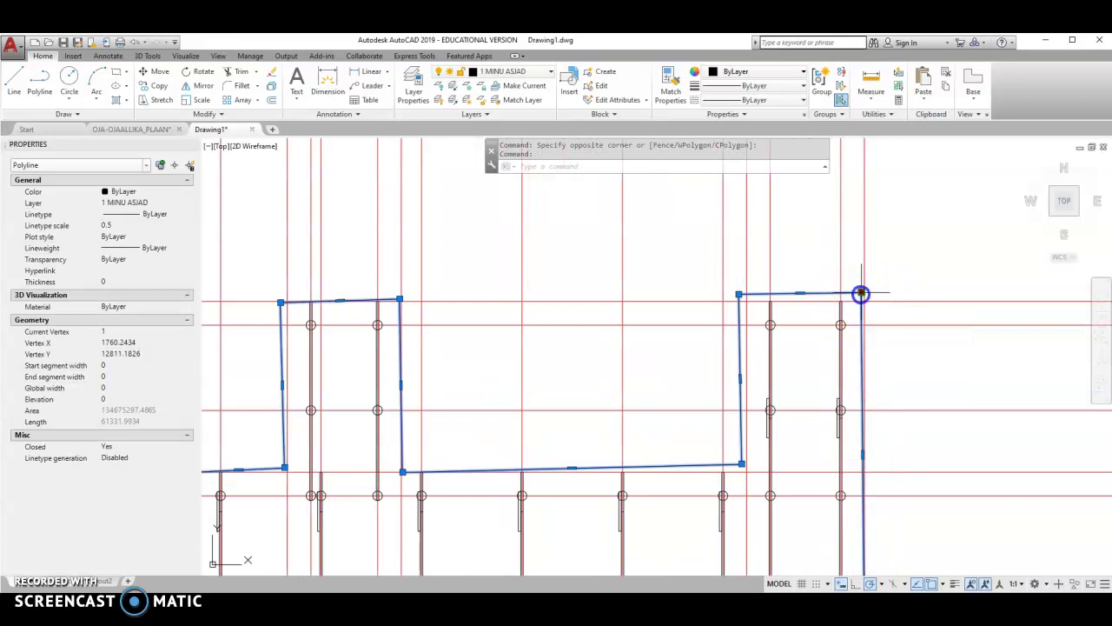
left_click(861, 294)
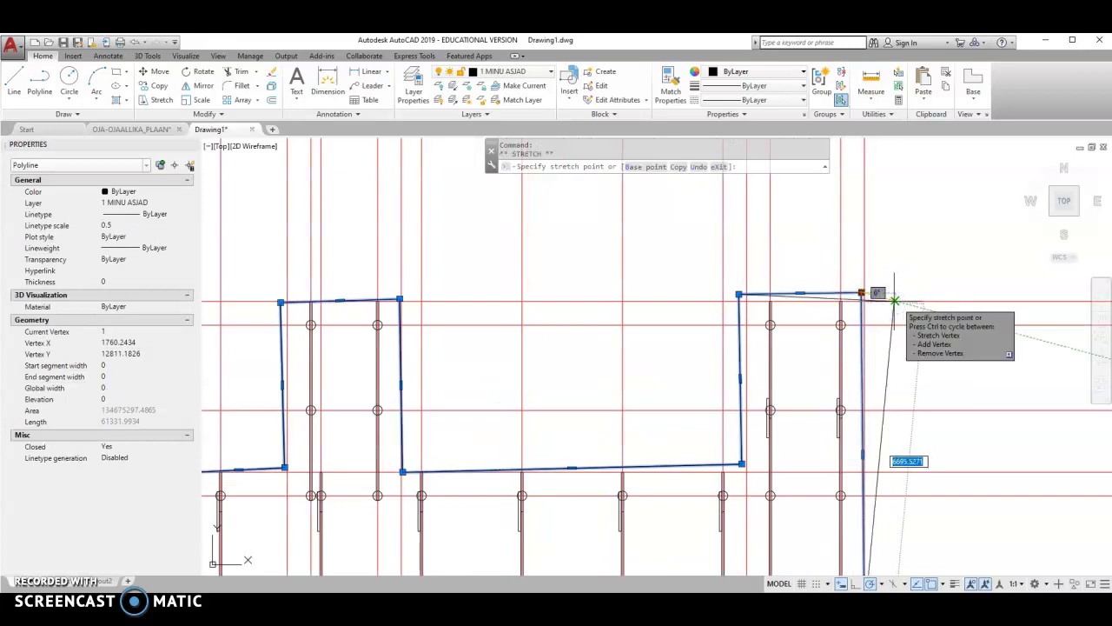
right_click(895, 301, "shift")
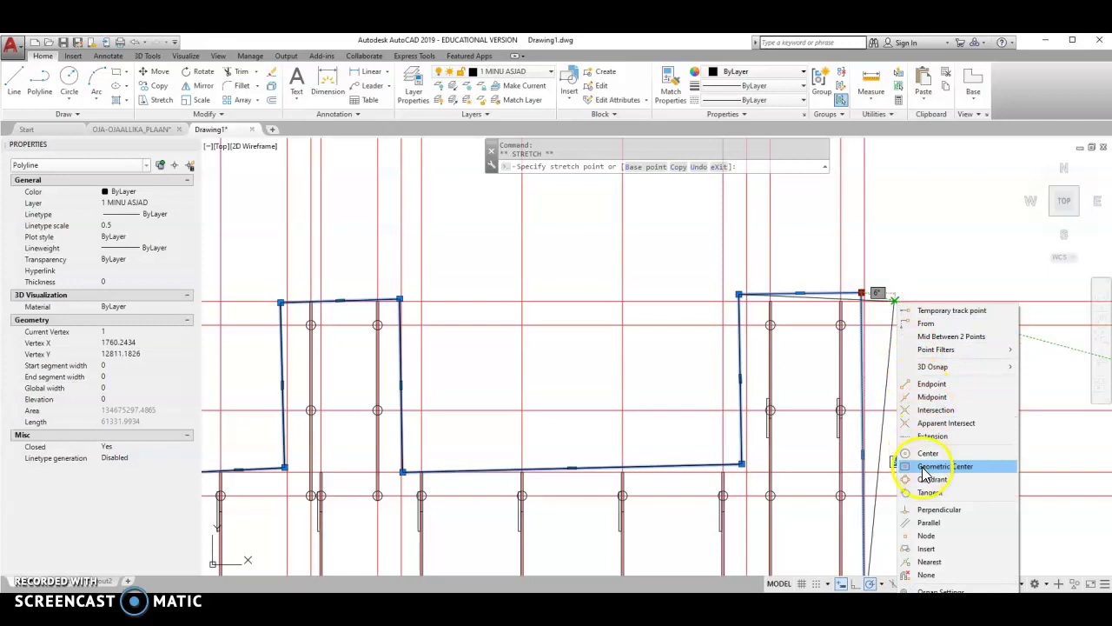
left_click(935, 409)
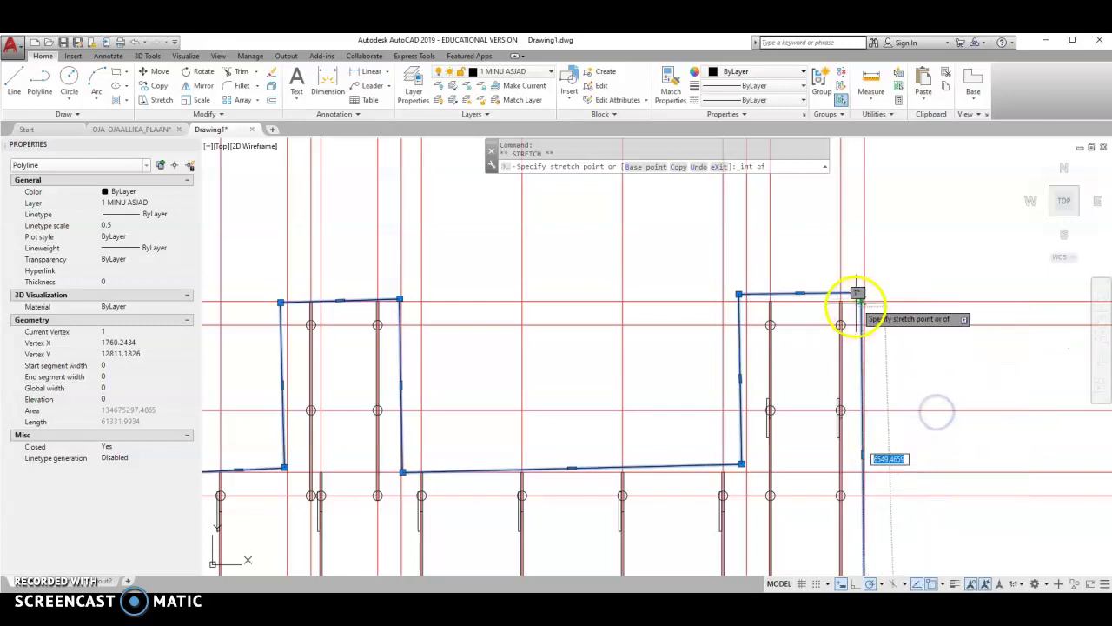
left_click(861, 299)
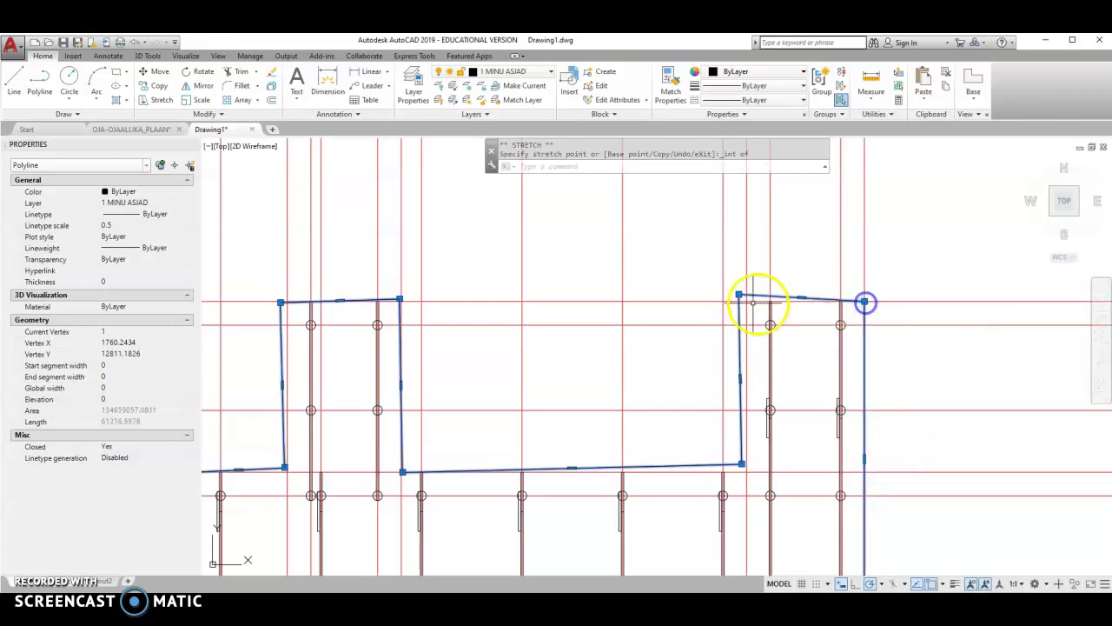
left_click(740, 295)
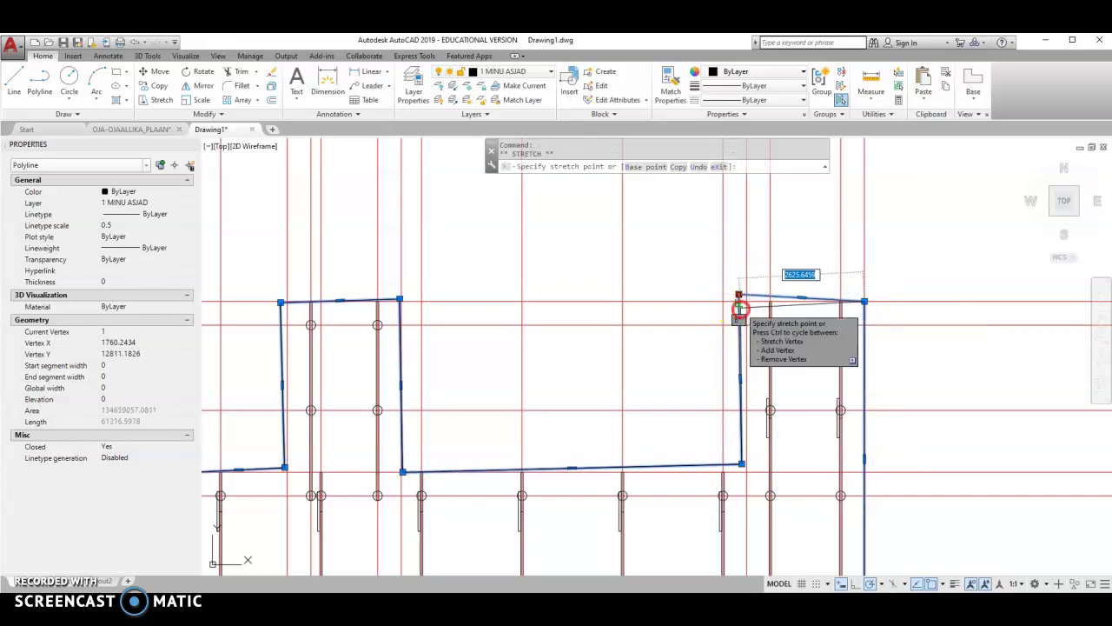
right_click(739, 310, "shift")
left_click(778, 415)
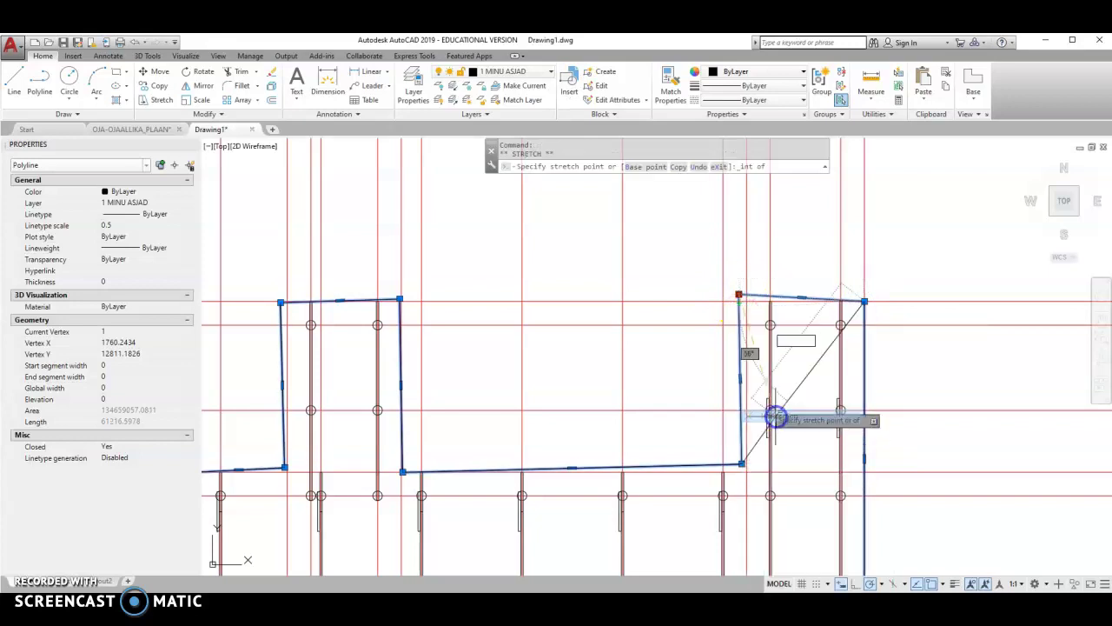
left_click(747, 301)
- Stretch the inner corner where the right wing meets the recessed upper edge to the axis intersection with the Intersection snap
left_click(742, 463)
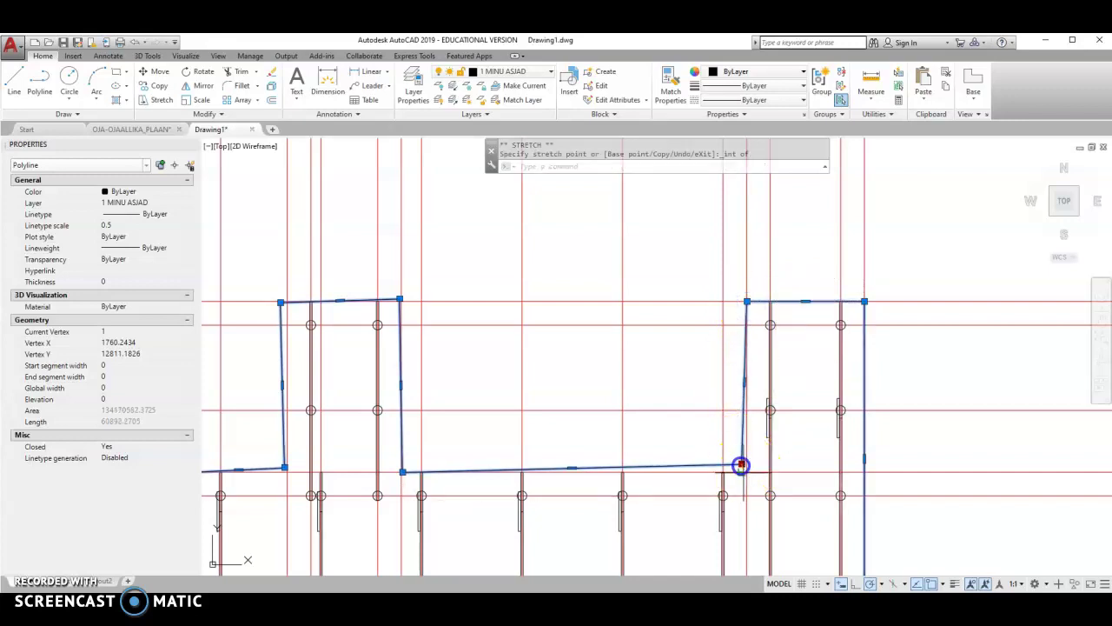
scroll(754, 474, "up", 5)
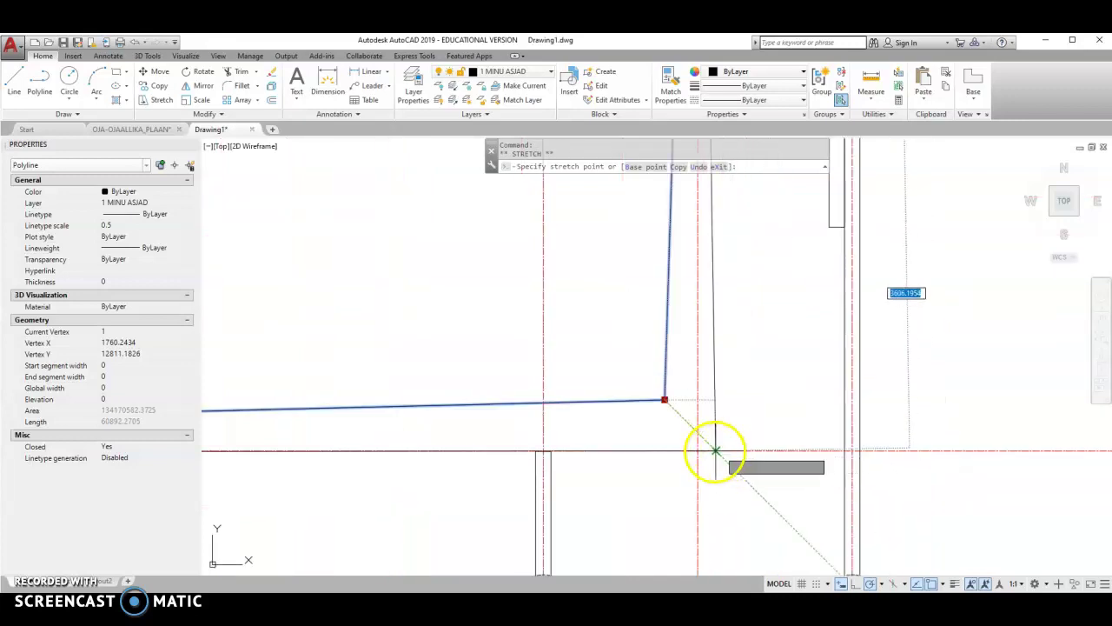
right_click(726, 400, "shift")
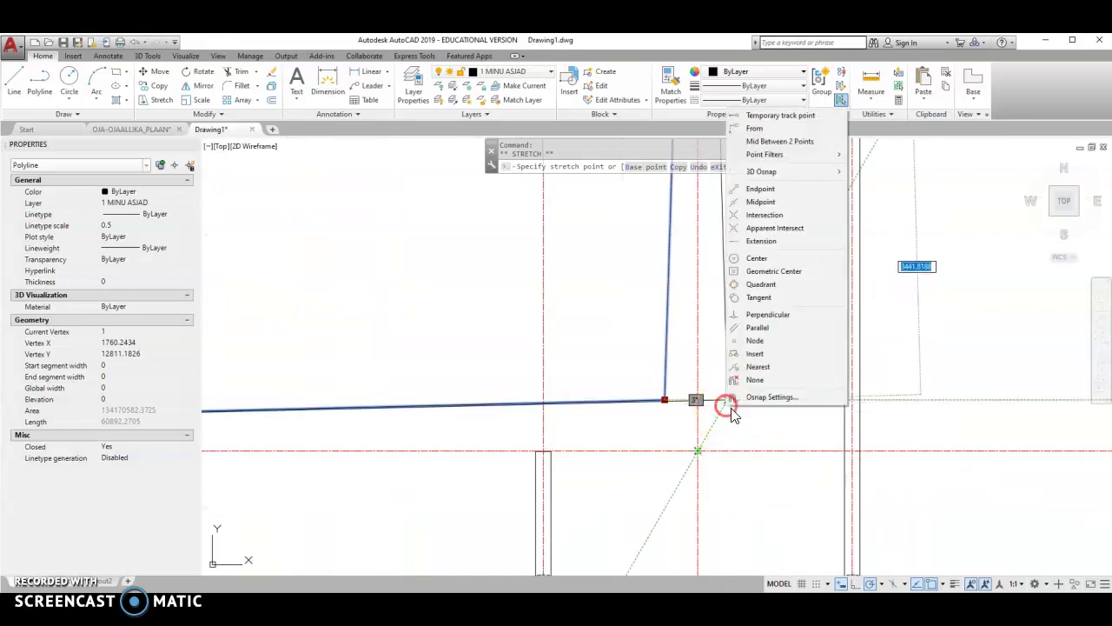
left_click(771, 222)
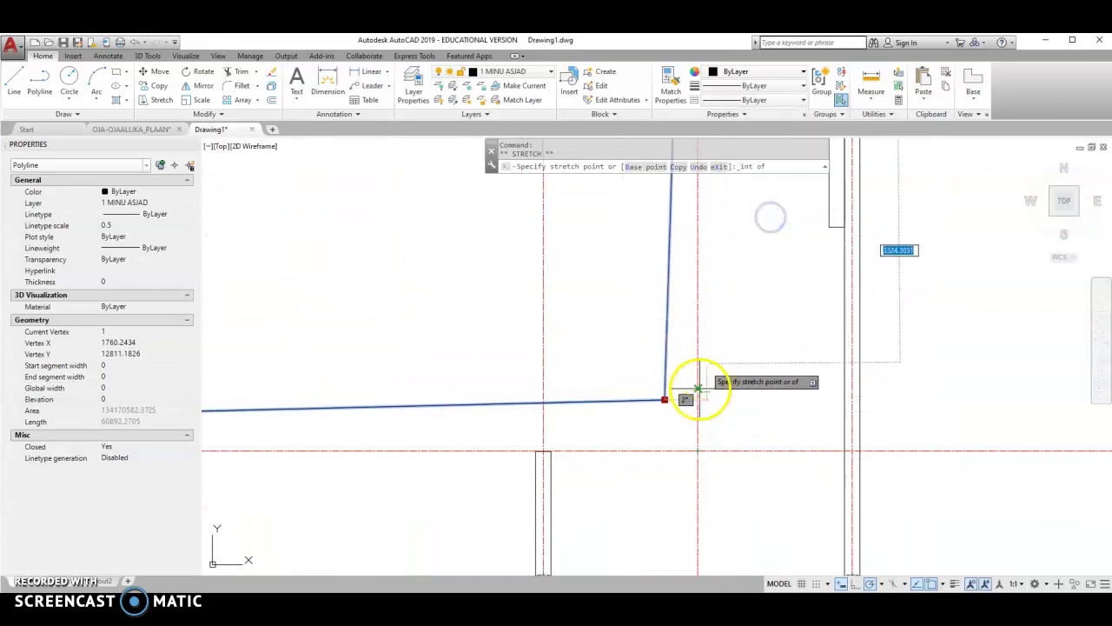
scroll(687, 447, "up", 2)
- Stretch the inner corner where the recessed upper edge meets the left wing to the axis intersection with the Intersection snap
scroll(681, 431, "down", 3)
scroll(546, 442, "up", 5)
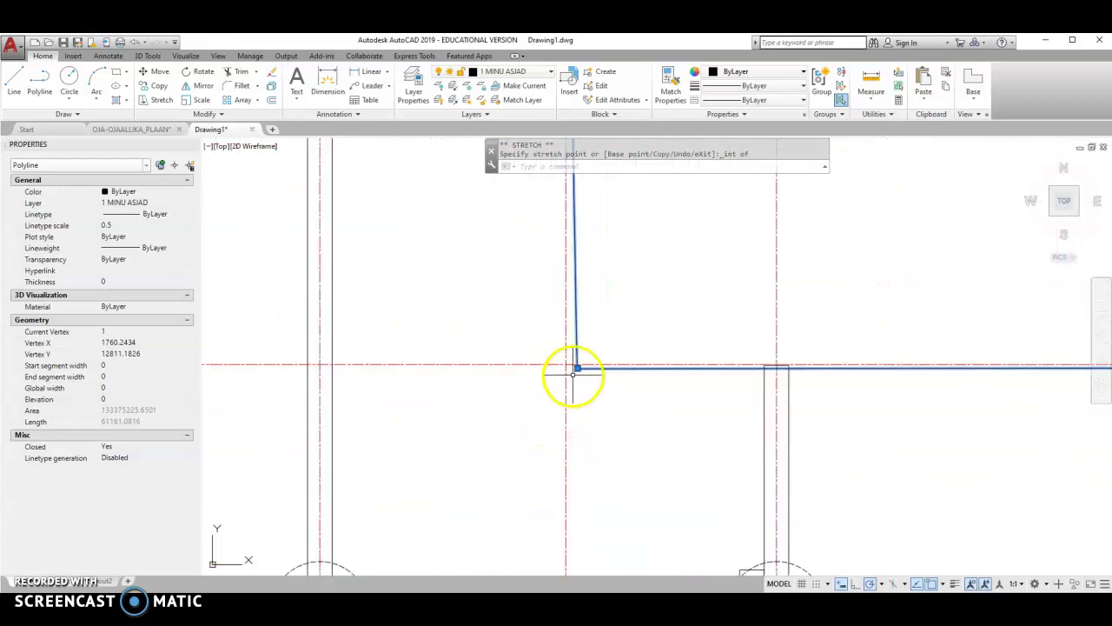
left_click(576, 369)
right_click(600, 378, "shift")
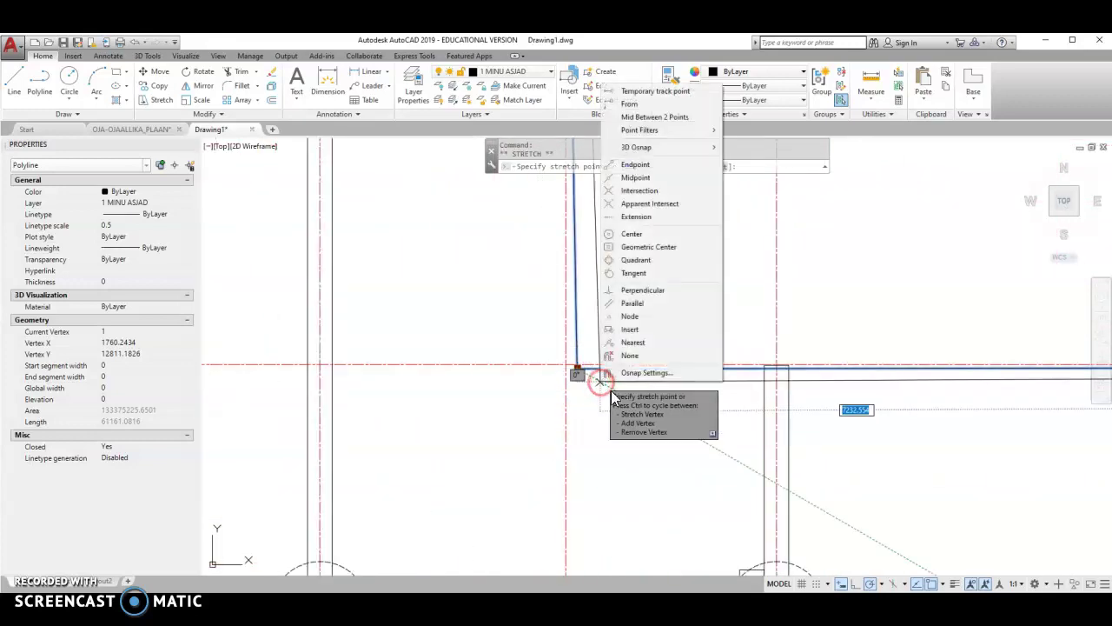
left_click(638, 190)
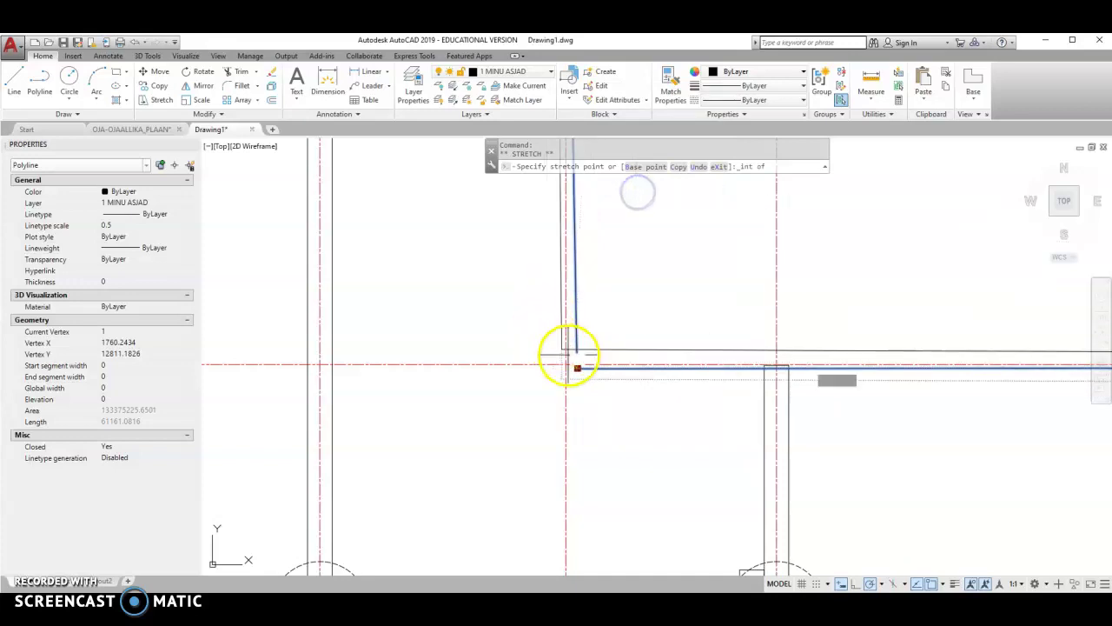
- Stretch the left wing's upper-right outline corner to the axis intersection with the Intersection snap
scroll(589, 304, "down", 4)
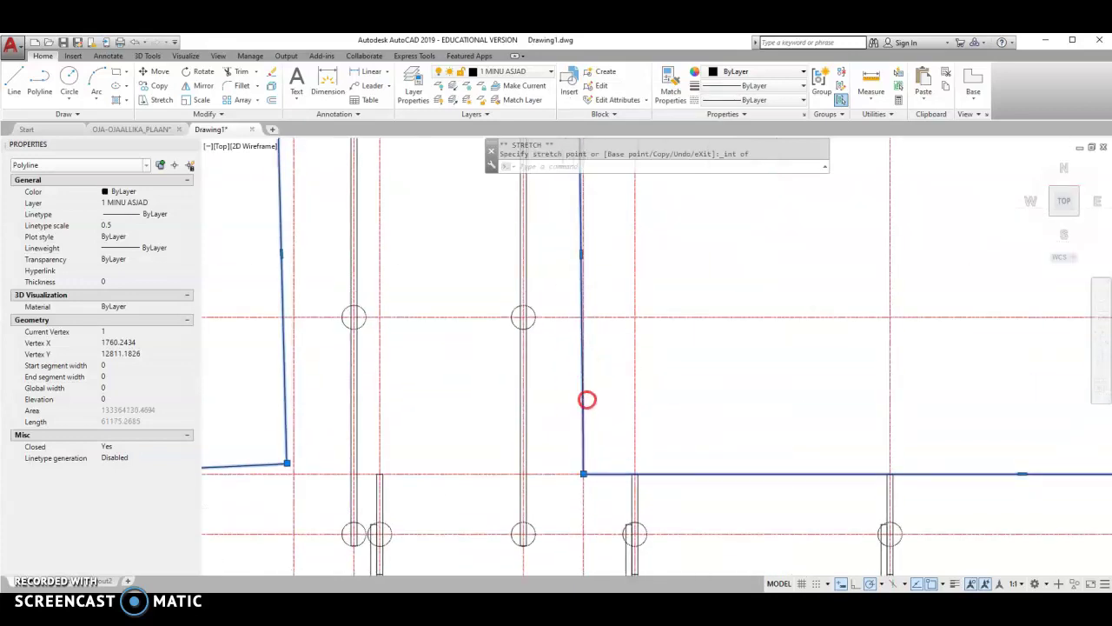
scroll(599, 274, "down", 2)
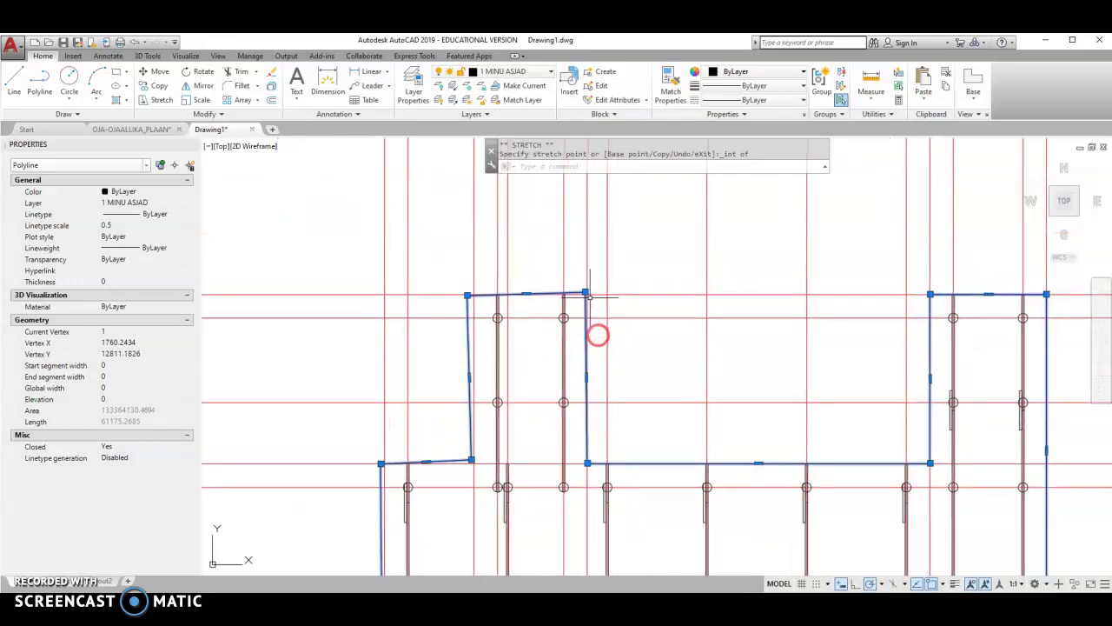
scroll(596, 321, "up", 6)
left_click(577, 283)
left_click(578, 282)
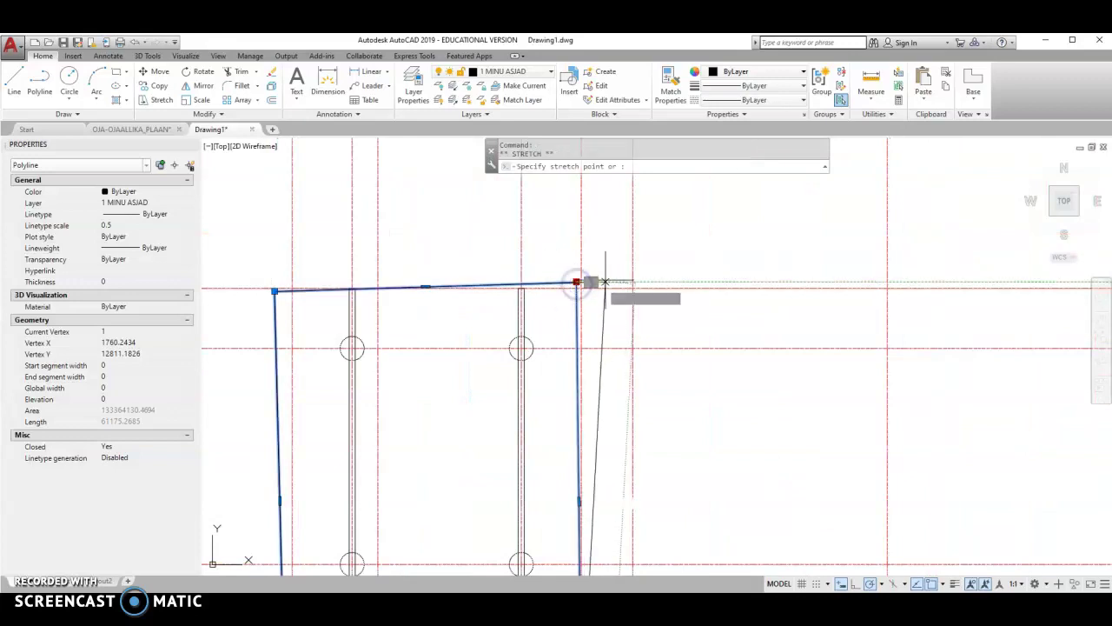
right_click(602, 281, "shift")
left_click(643, 387)
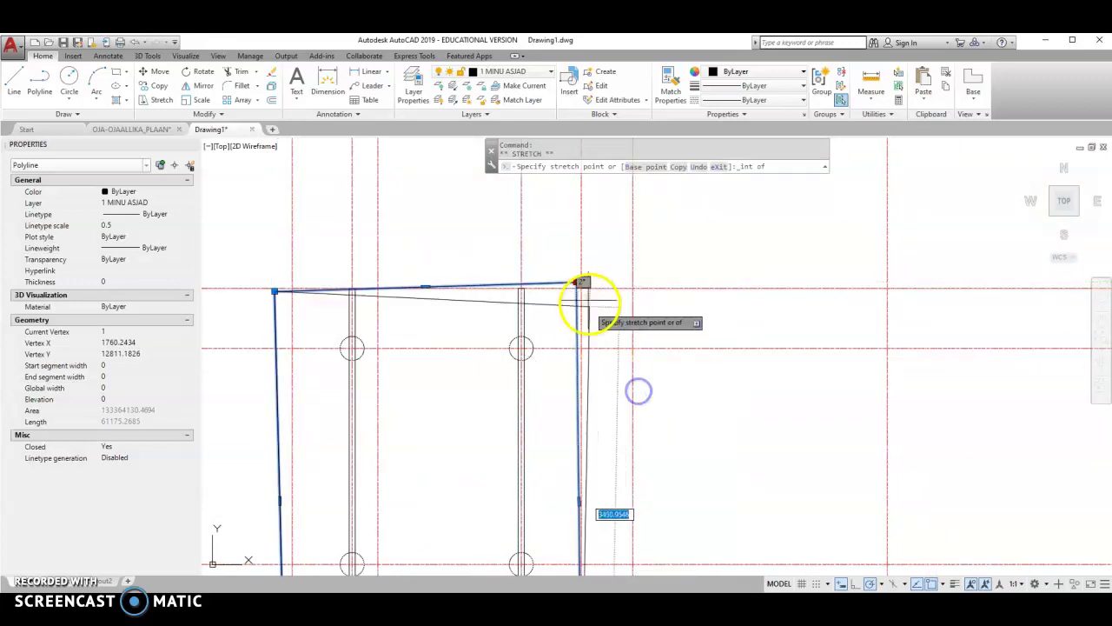
left_click(582, 290)
- Stretch the left wing's upper-left outline corner to the axis intersection with the Intersection snap
left_click(274, 291)
right_click(325, 239, "shift")
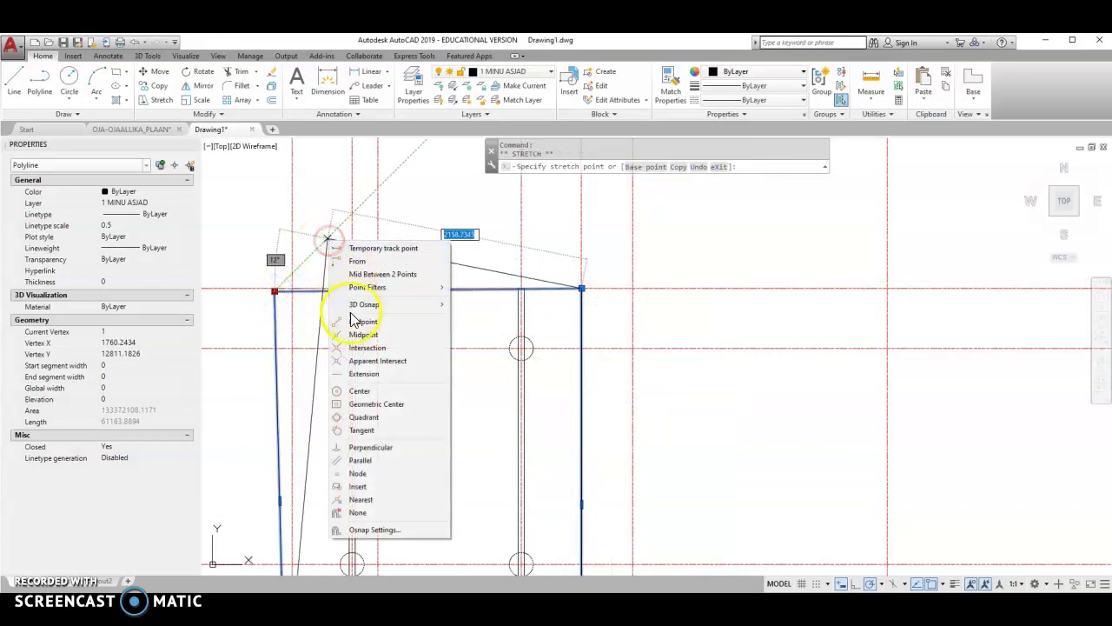
left_click(360, 345)
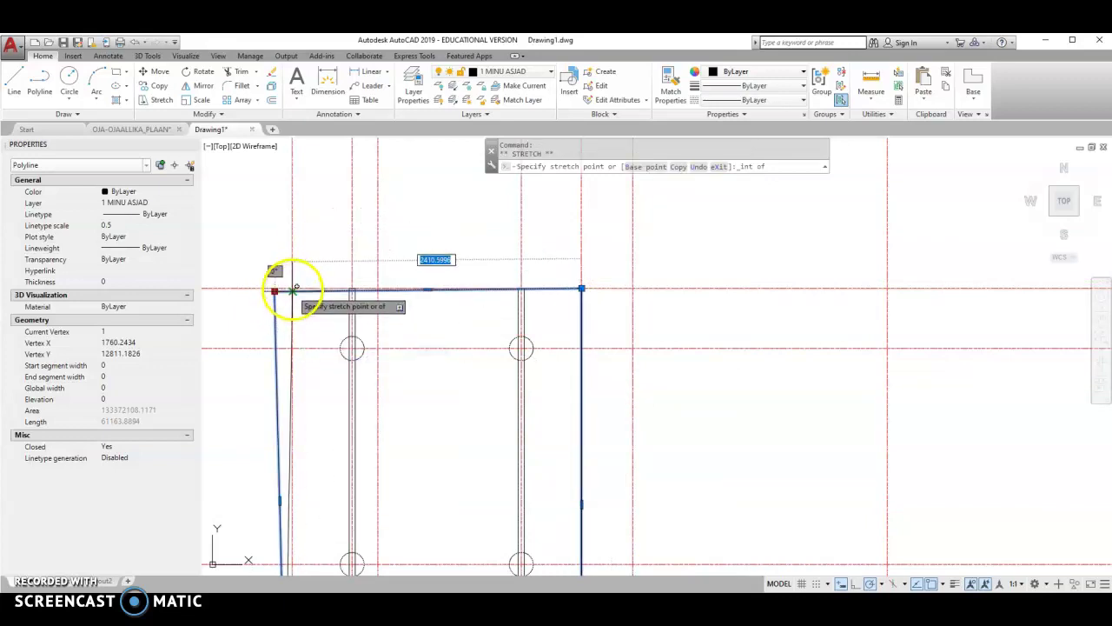
left_click(293, 290)
- Stretch the inner corner at the foot of the left wing's left side onto the axis intersection with the Intersection snap
scroll(292, 288, "down", 3)
scroll(348, 289, "down", 2)
scroll(325, 348, "up", 5)
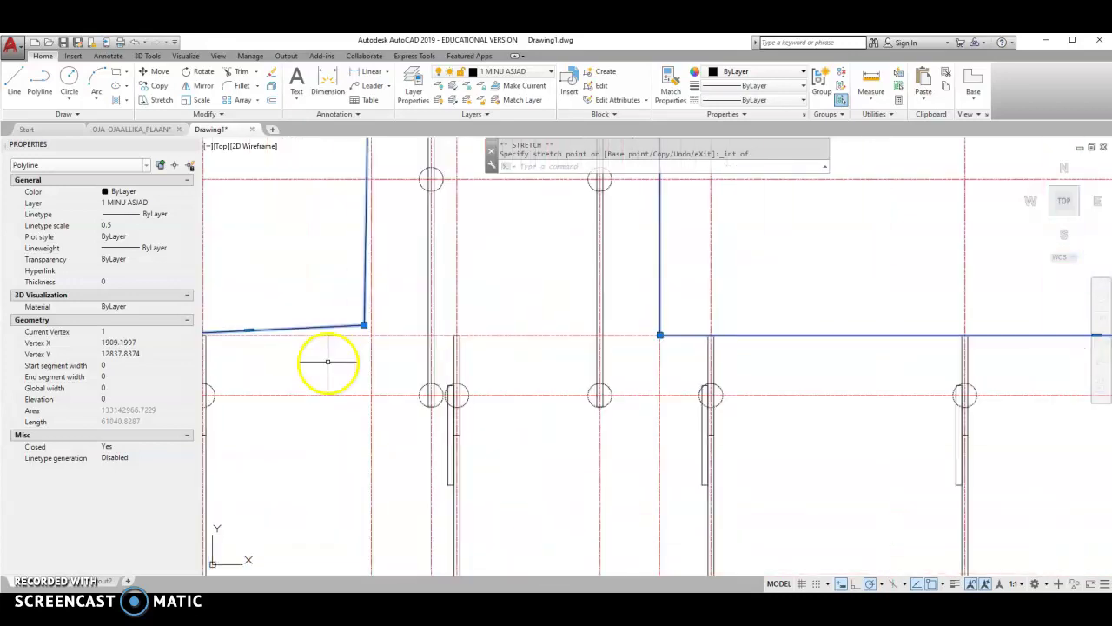
left_click(365, 325)
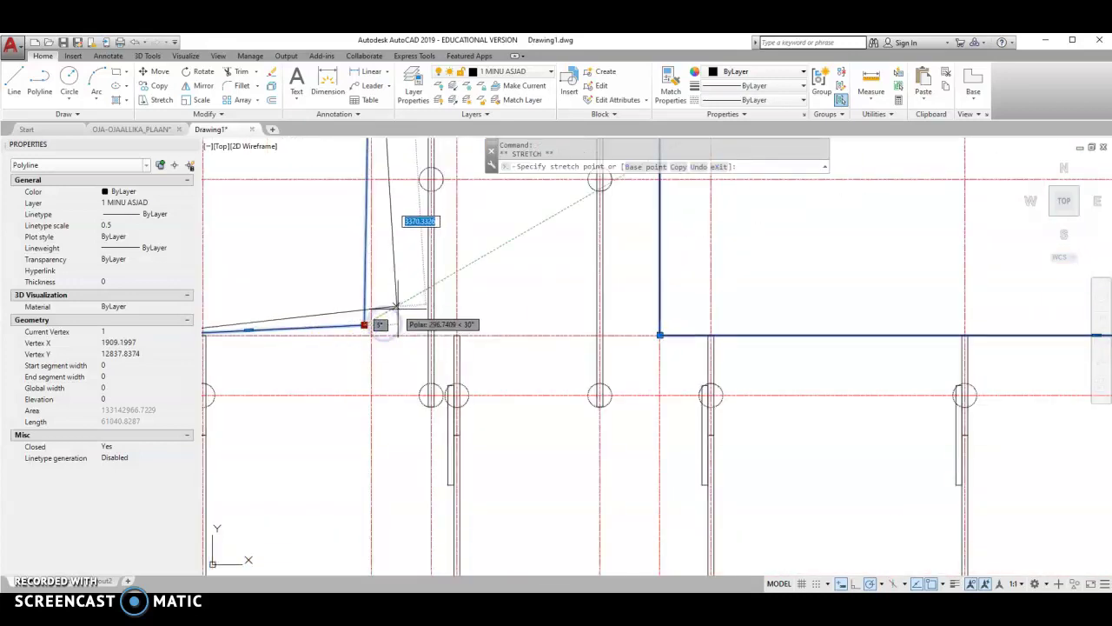
right_click(396, 306, "shift")
left_click(433, 418)
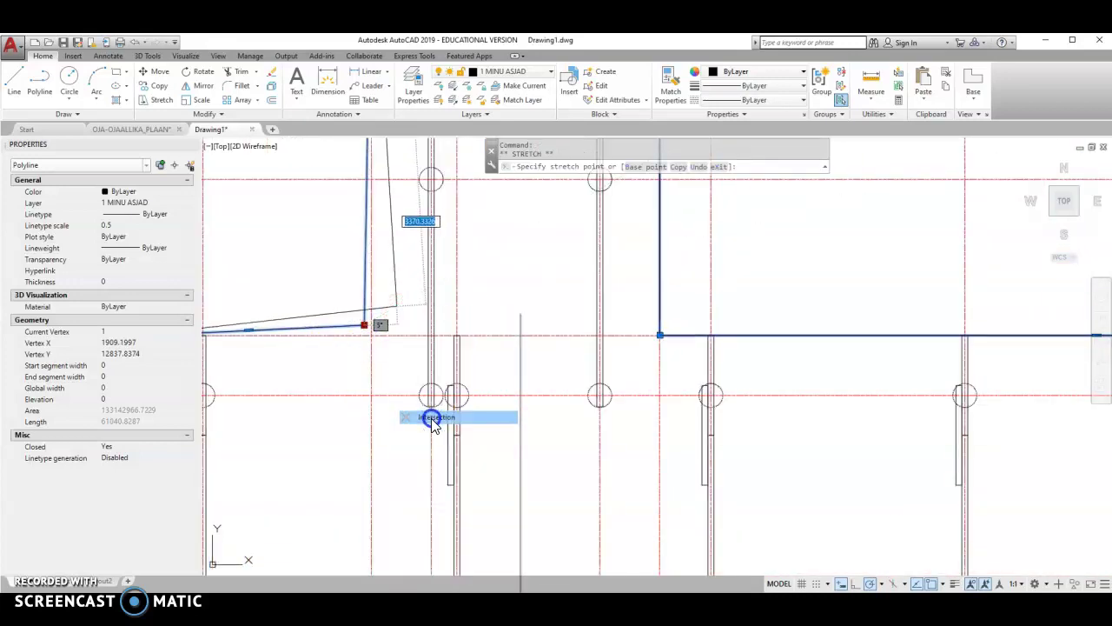
left_click(373, 335)
- Stretch the main body's upper-left outline corner, left of the left wing, onto the axis intersection with the Intersection snap
scroll(374, 337, "down", 2)
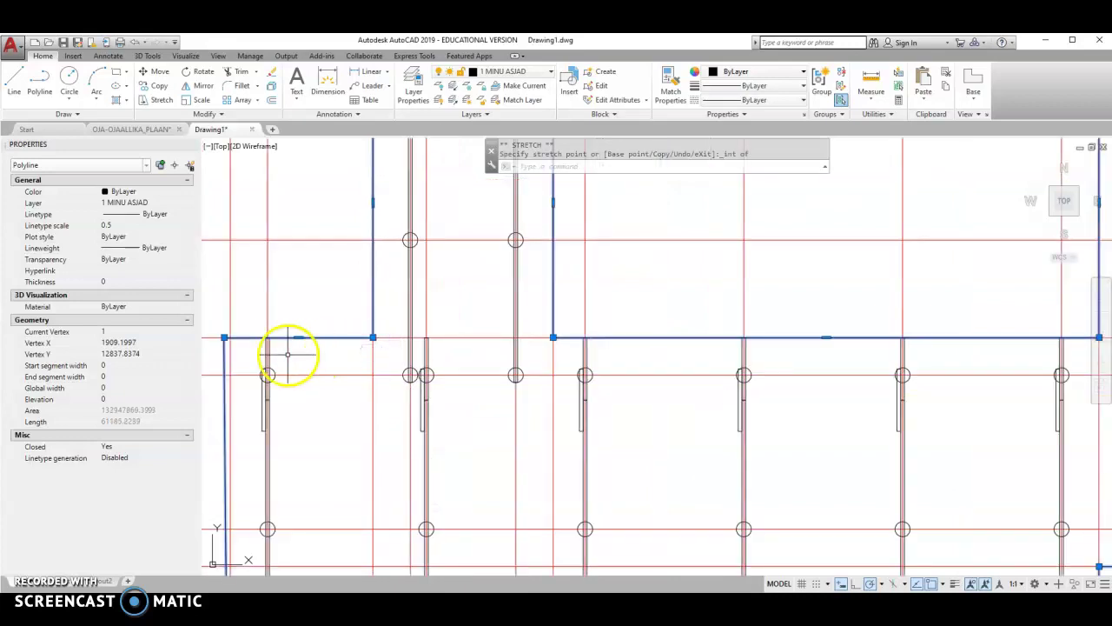
scroll(434, 336, "down", 4)
scroll(429, 329, "up", 8)
left_click(458, 326)
right_click(460, 320, "shift")
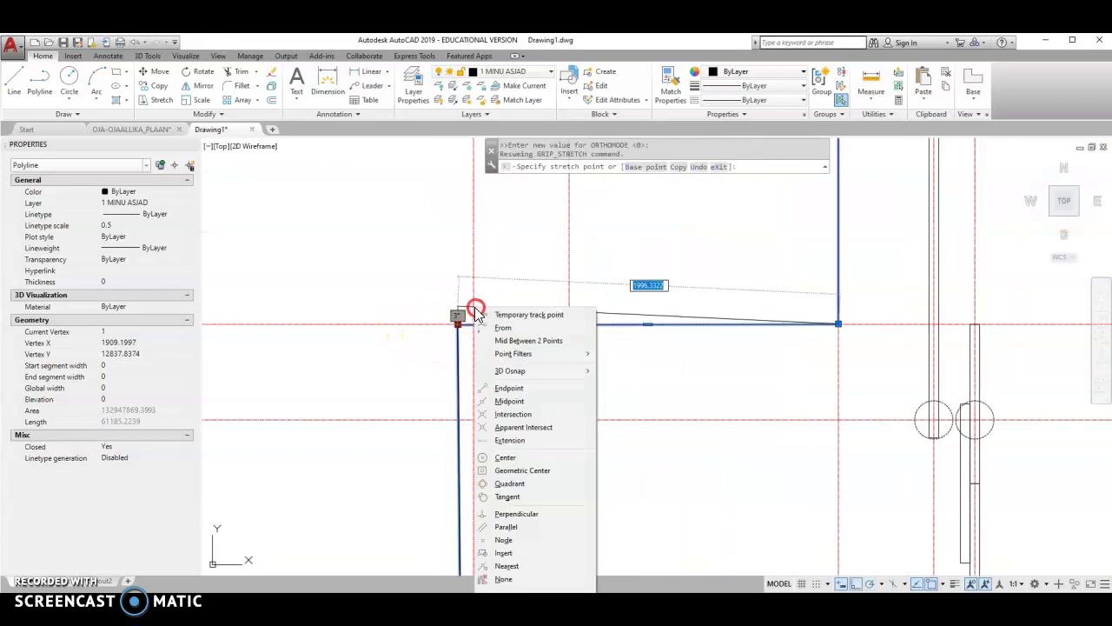
left_click(511, 413)
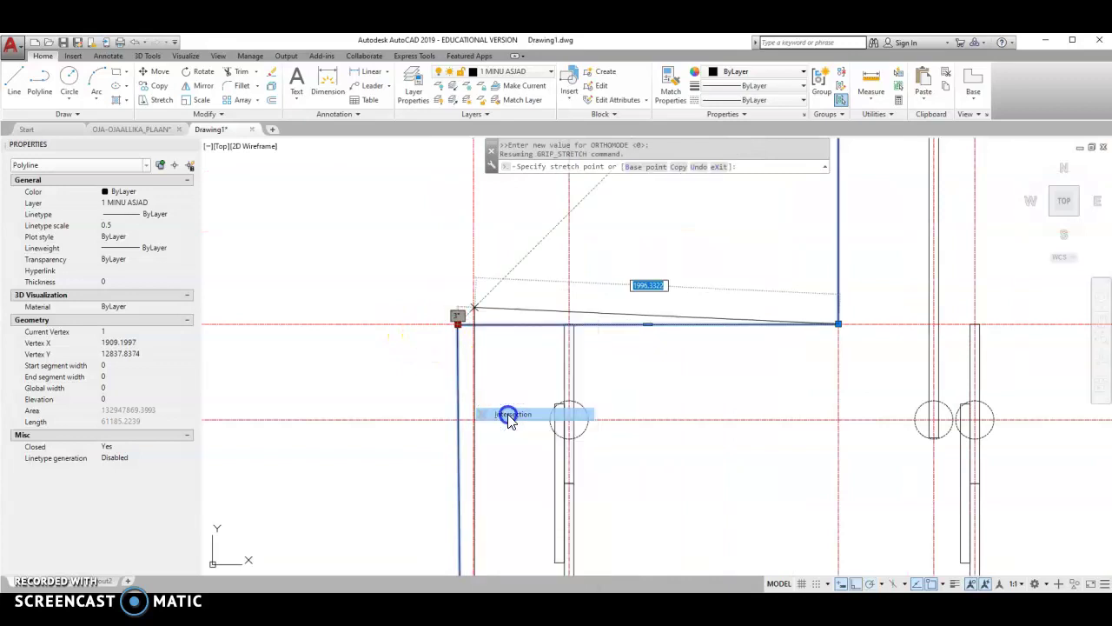
left_click(474, 323)
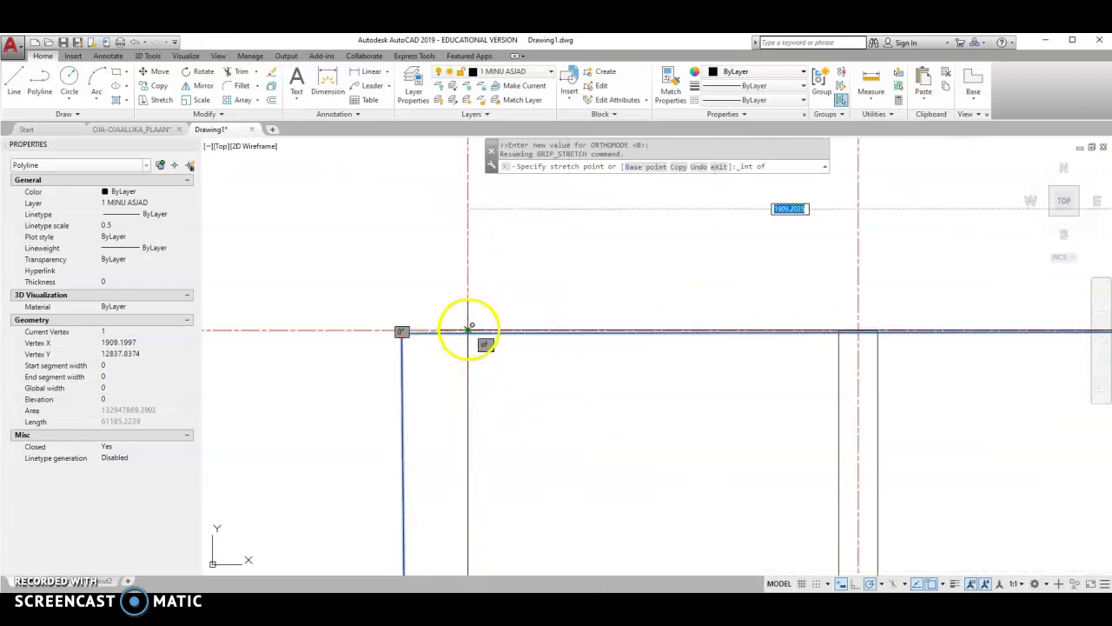
scroll(470, 328, "up", 3)
scroll(470, 328, "down", 4)
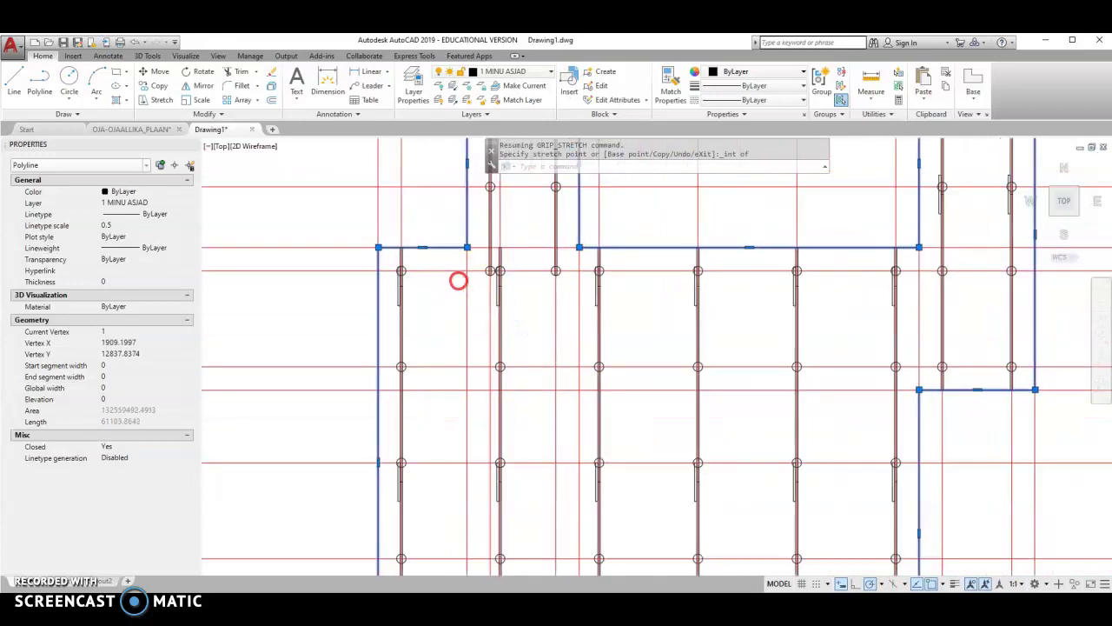
scroll(524, 357, "up", 2)
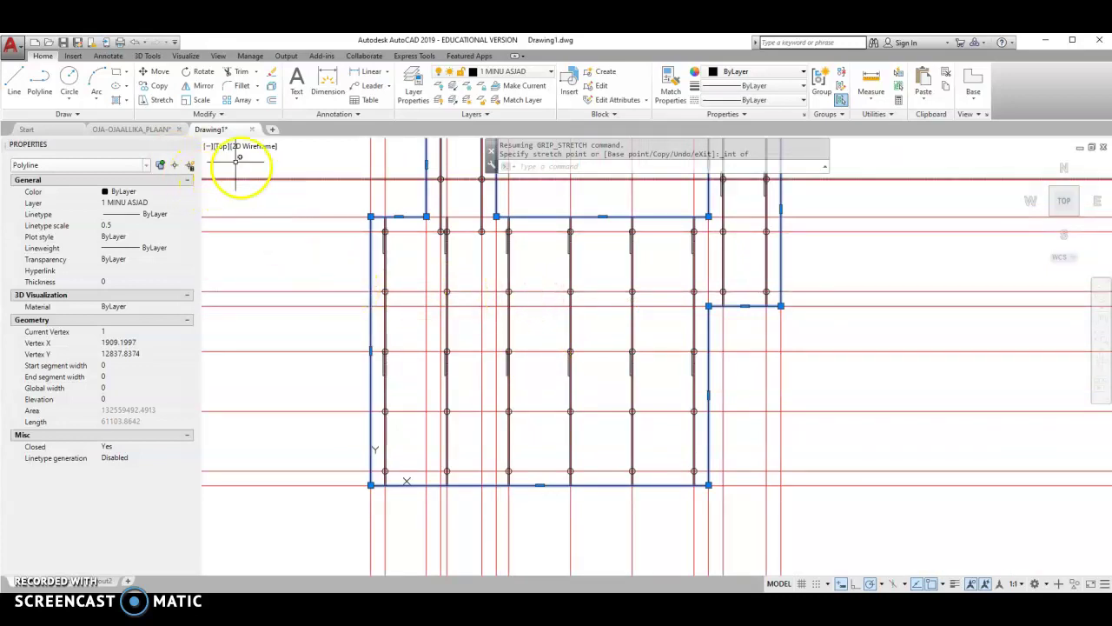
- Save the drawing as JOONIS 1 TERRASS.dwg in the Kõrvemaa folder and make PEALISTALAD the current layer
left_click(63, 42)
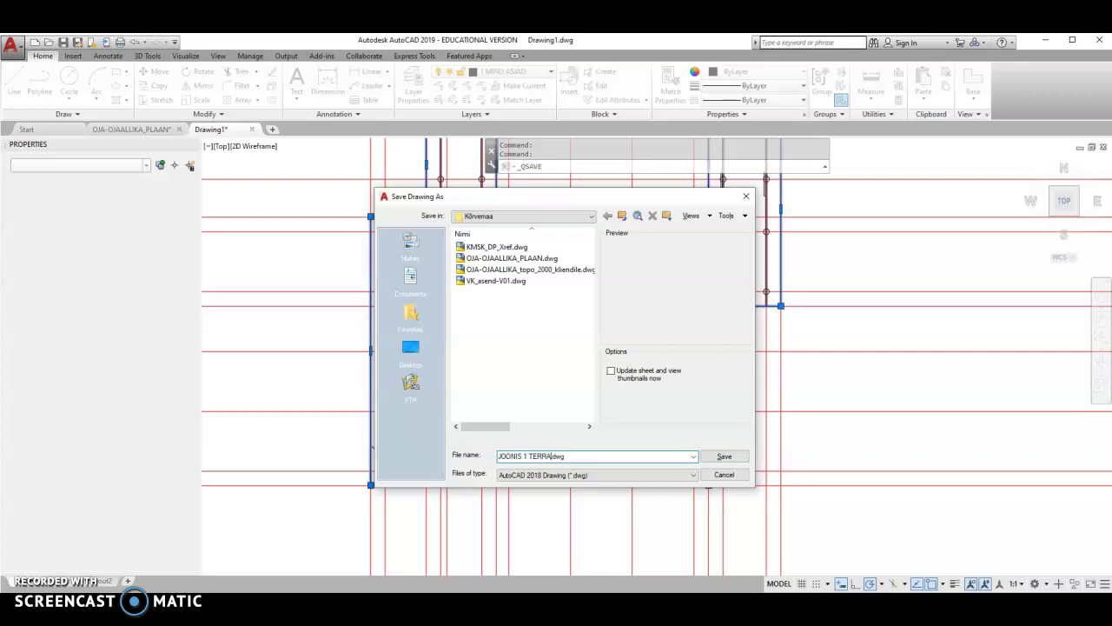
left_click(727, 456)
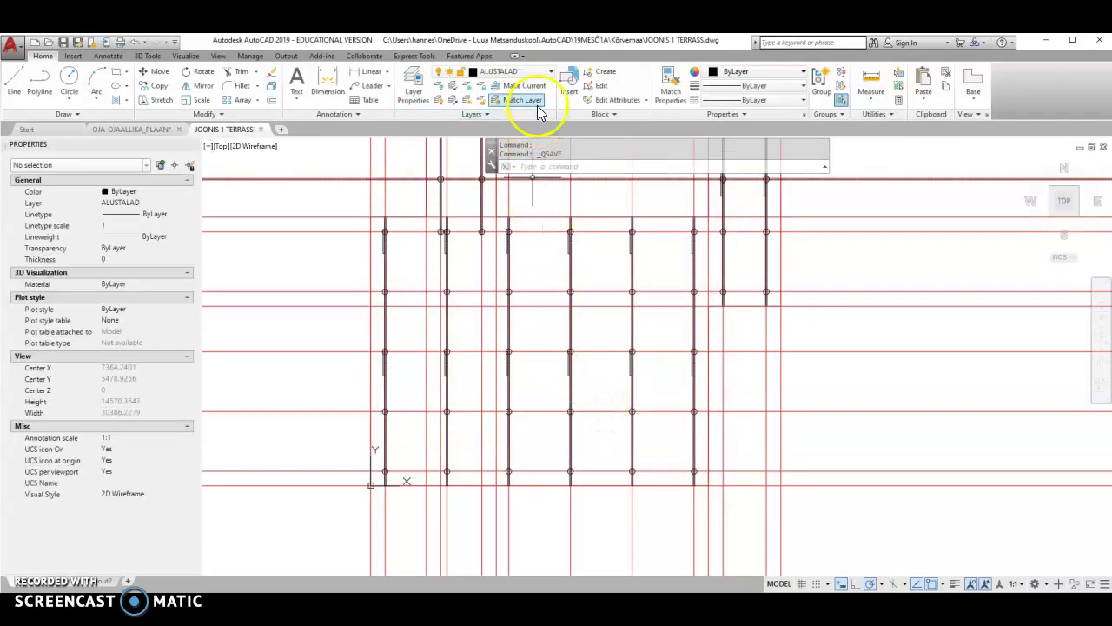
left_click(553, 76)
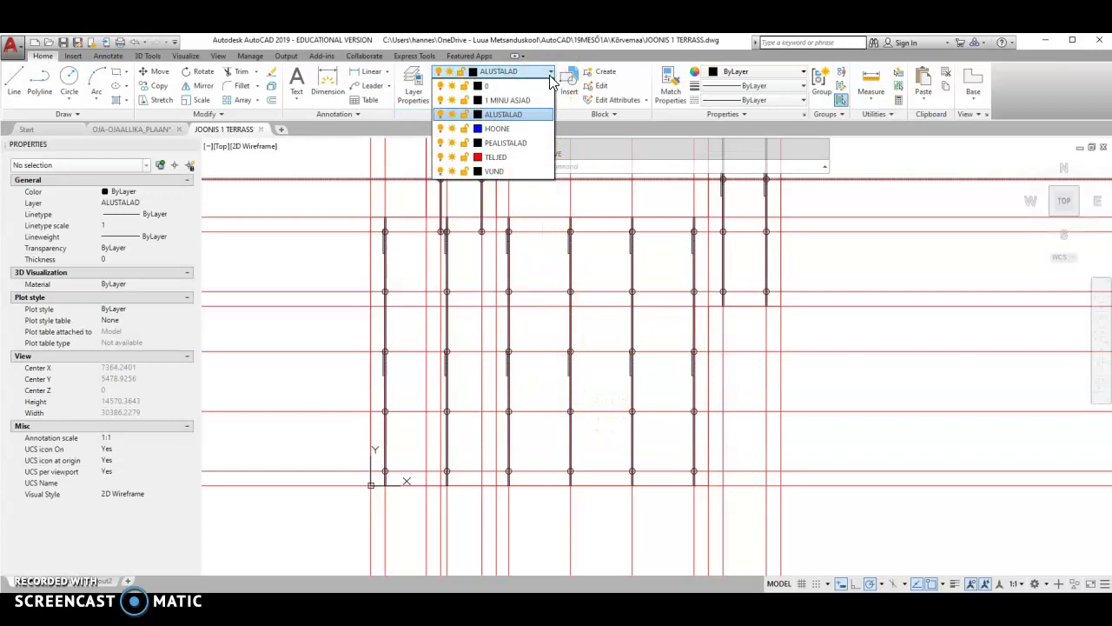
left_click(512, 144)
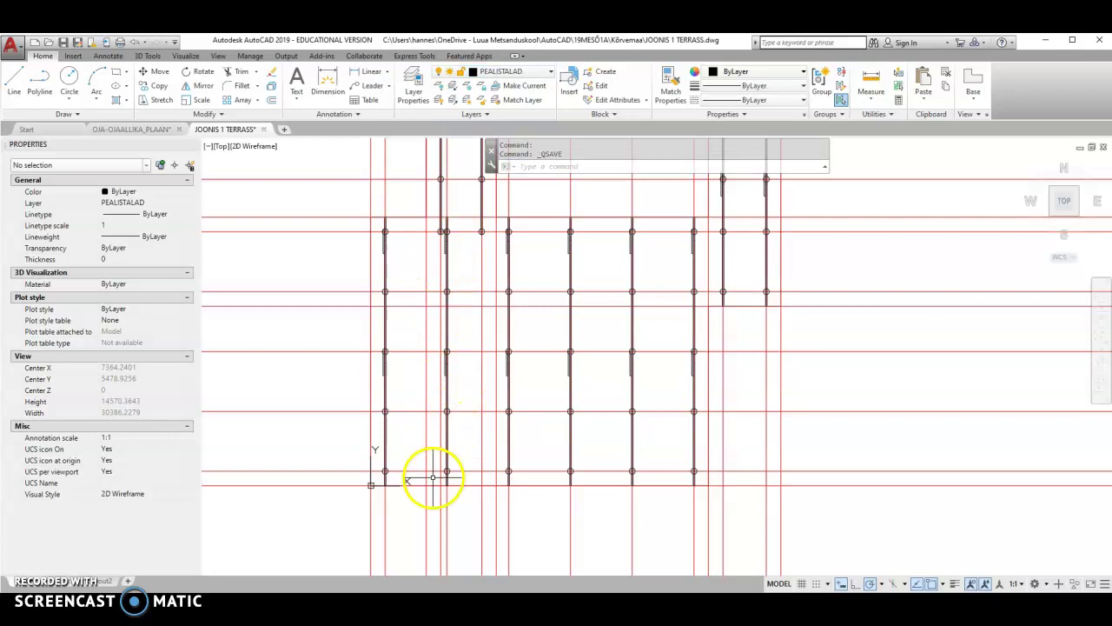
- Try to draw a 4200 by 50 rectangle starting at the origin in the grid's lower-left corner
scroll(433, 477, "up", 6)
scroll(570, 443, "down", 2)
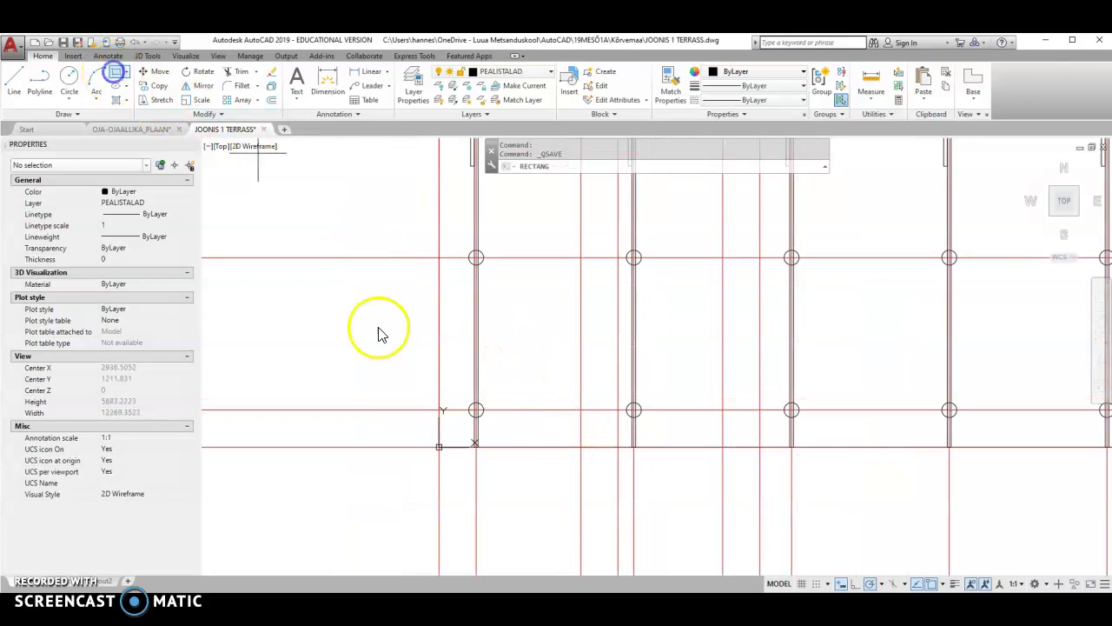
scroll(434, 441, "up", 4)
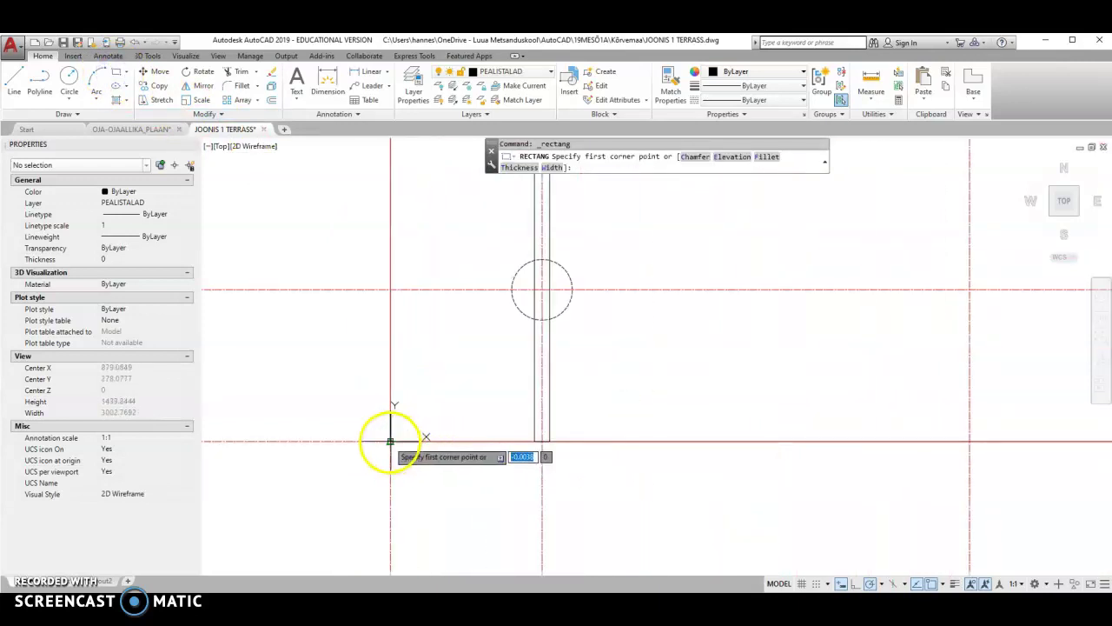
left_click(390, 441)
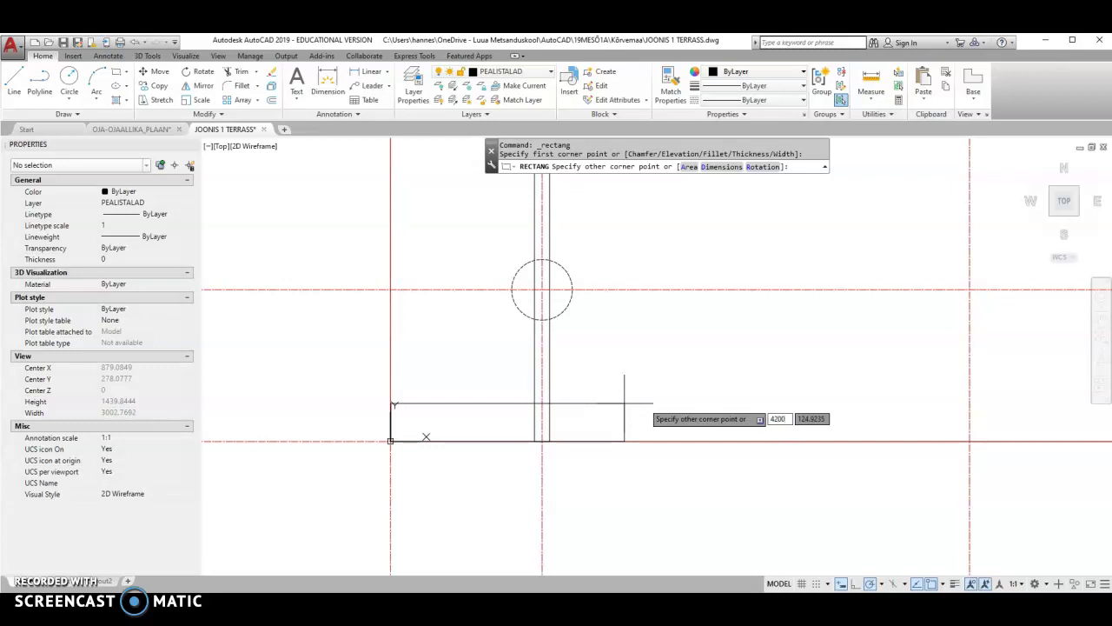
key("Return")
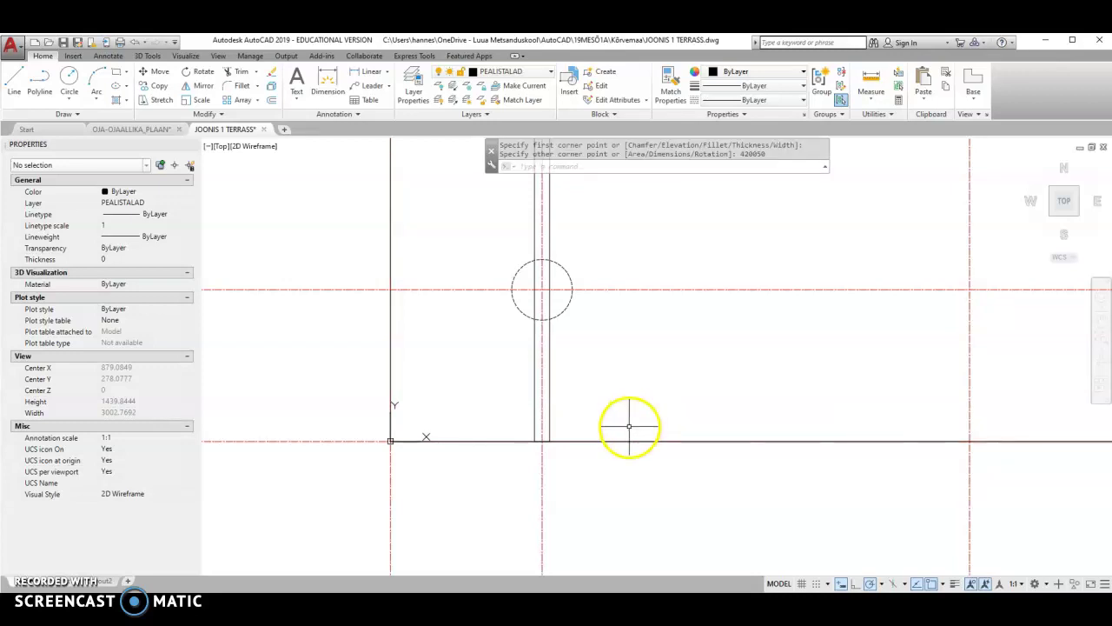
- Erase the oversized rectangle that starts at the origin
scroll(622, 427, "down", 10)
middle_click_drag(665, 441, 591, 455)
left_click(749, 441)
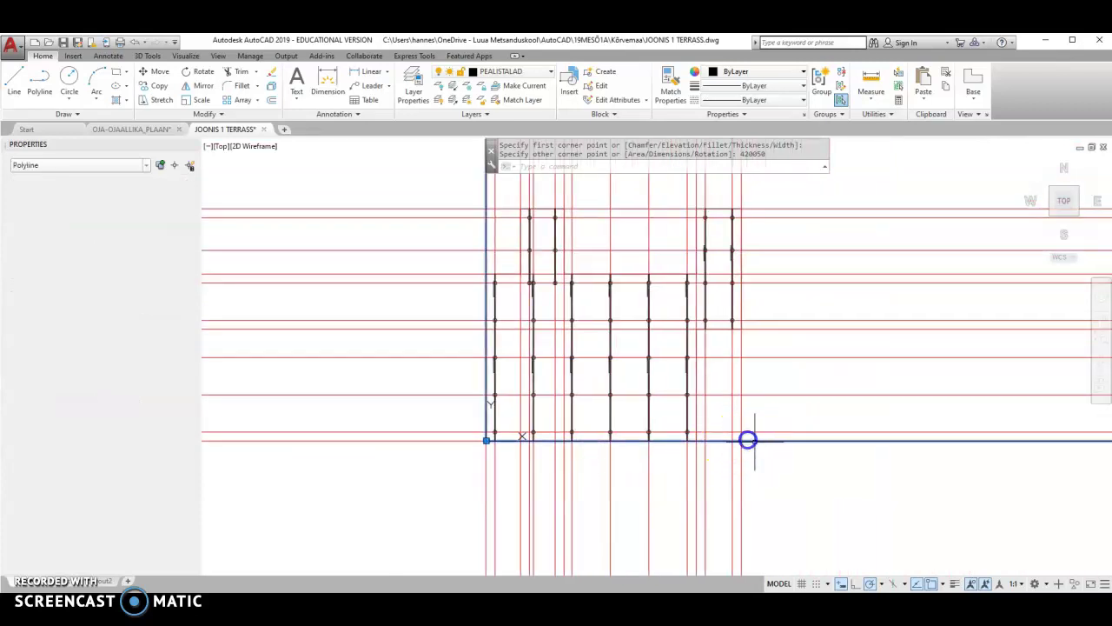
scroll(748, 439, "down", 2)
scroll(749, 440, "down", 3)
middle_click_drag(777, 422, 592, 477)
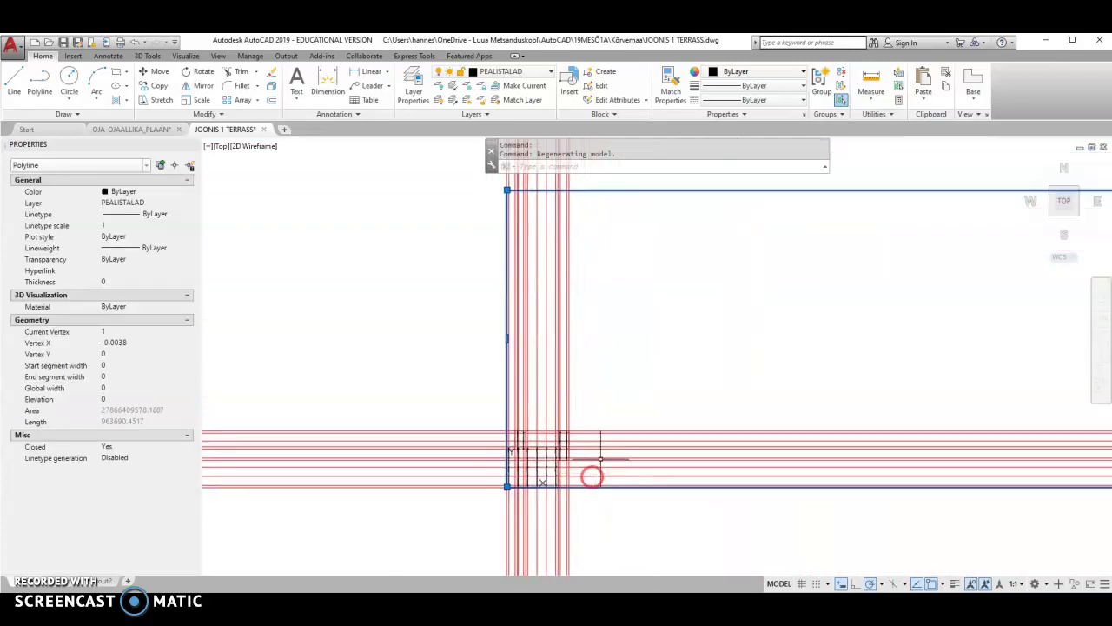
key("Delete")
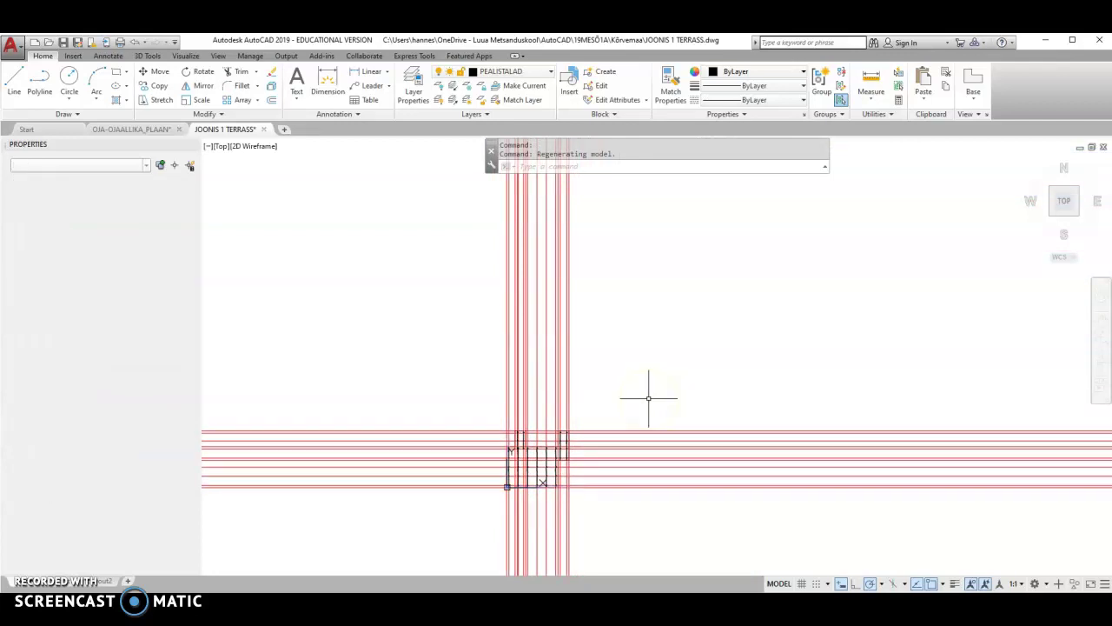
- Draw a 4200 by 50 rectangle from the lower-left axis intersection at the origin along the lower edge
scroll(546, 478, "up", 3)
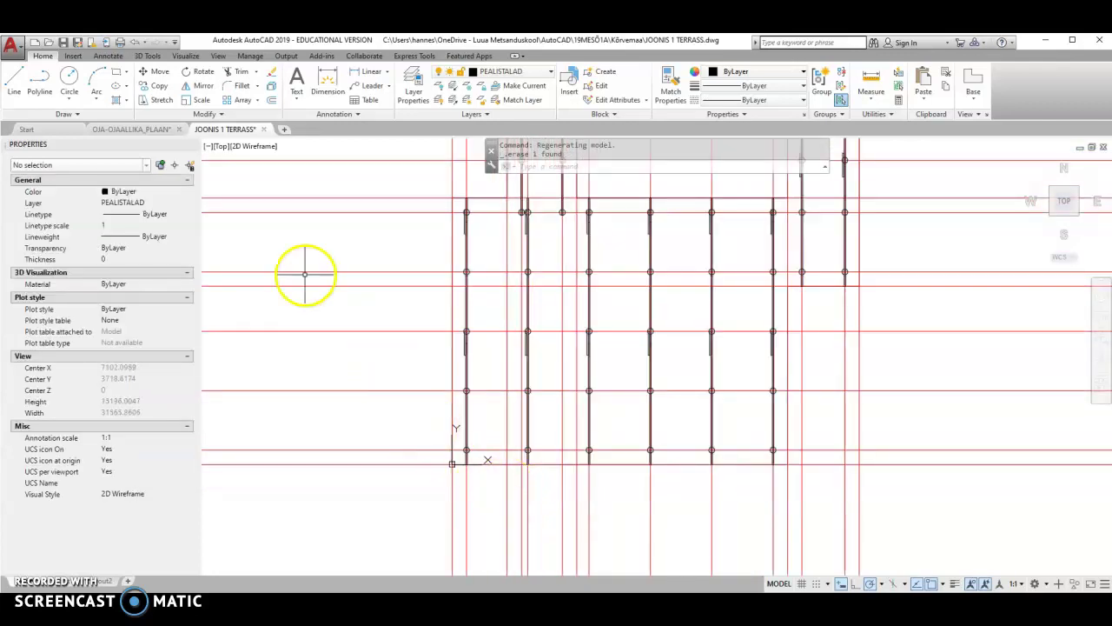
left_click(117, 77)
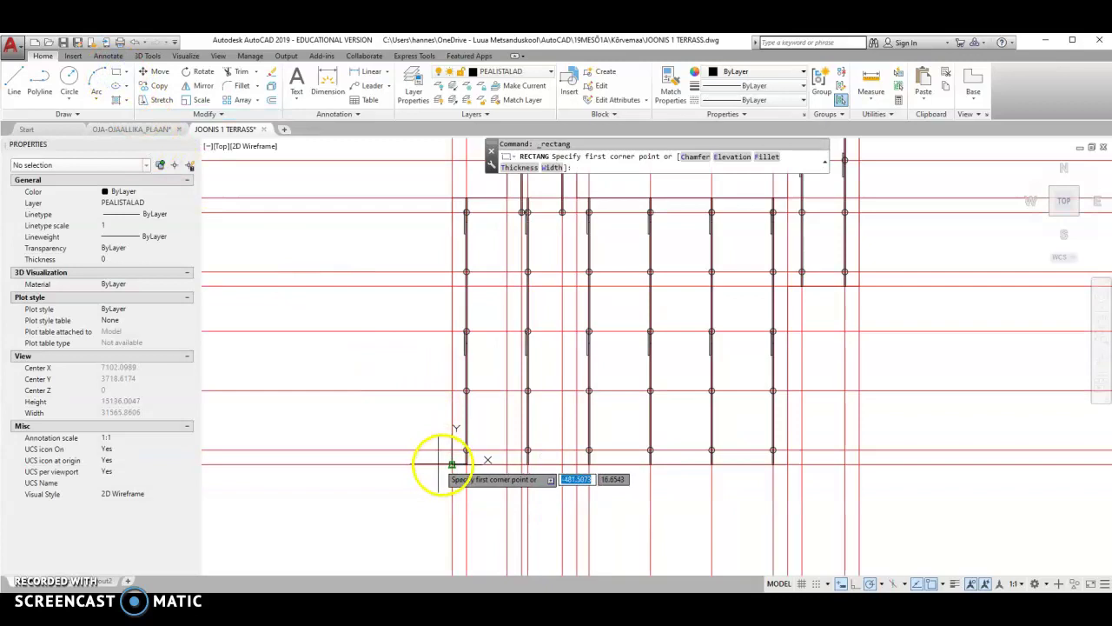
scroll(460, 466, "up", 6)
left_click(479, 469)
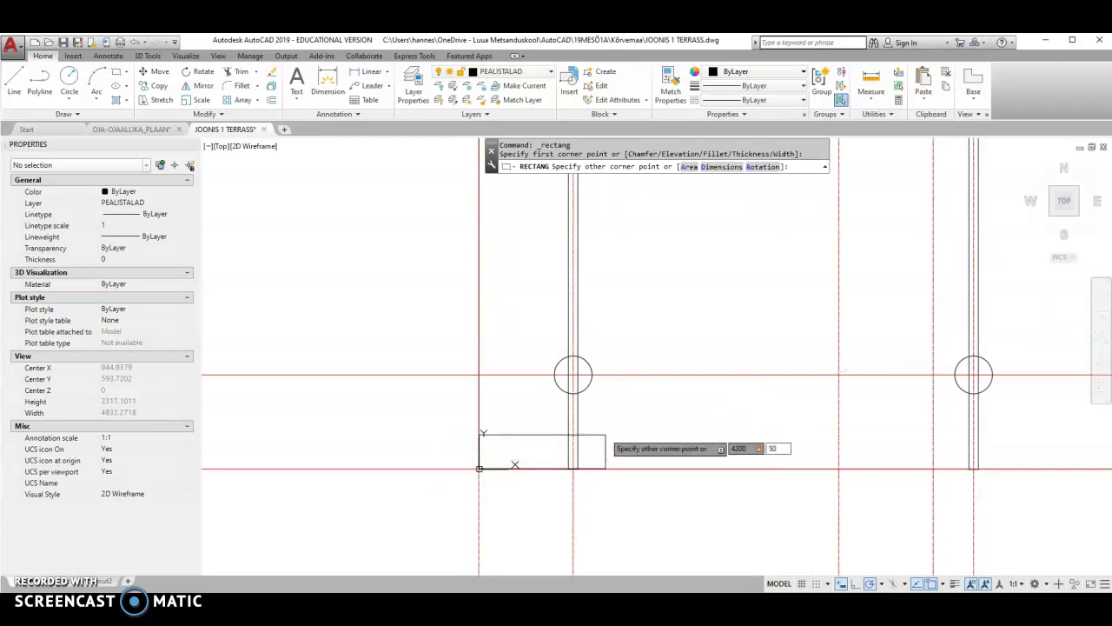
key("Return")
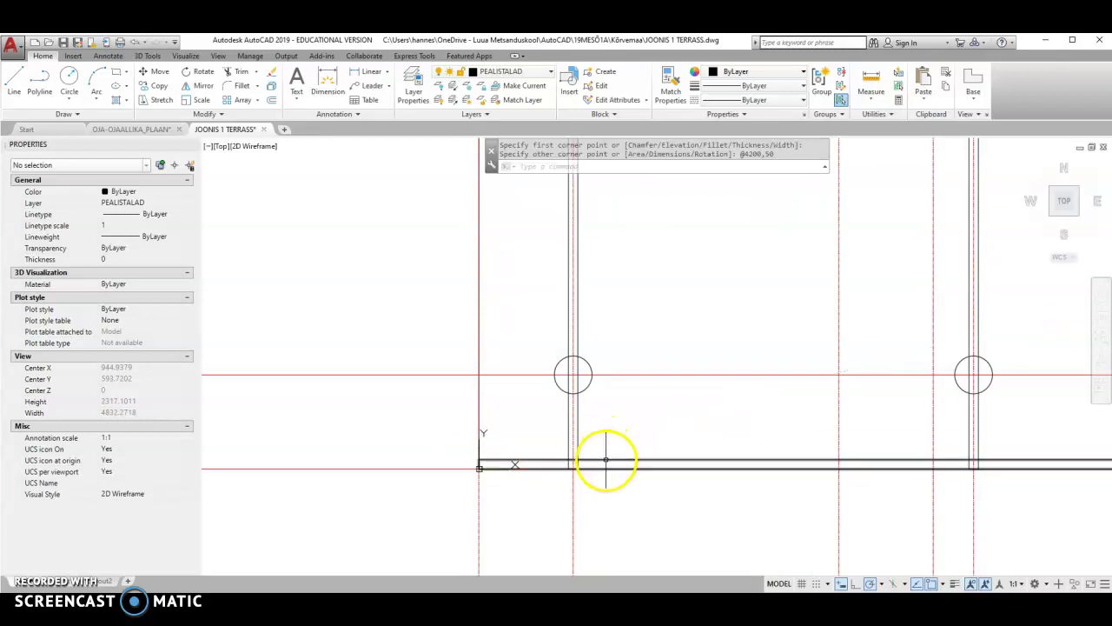
- Copy the 4200 by 50 rectangle twice end to end along the lower axis, using its lower-left corner as base point
left_click(596, 461)
scroll(595, 439, "down", 6)
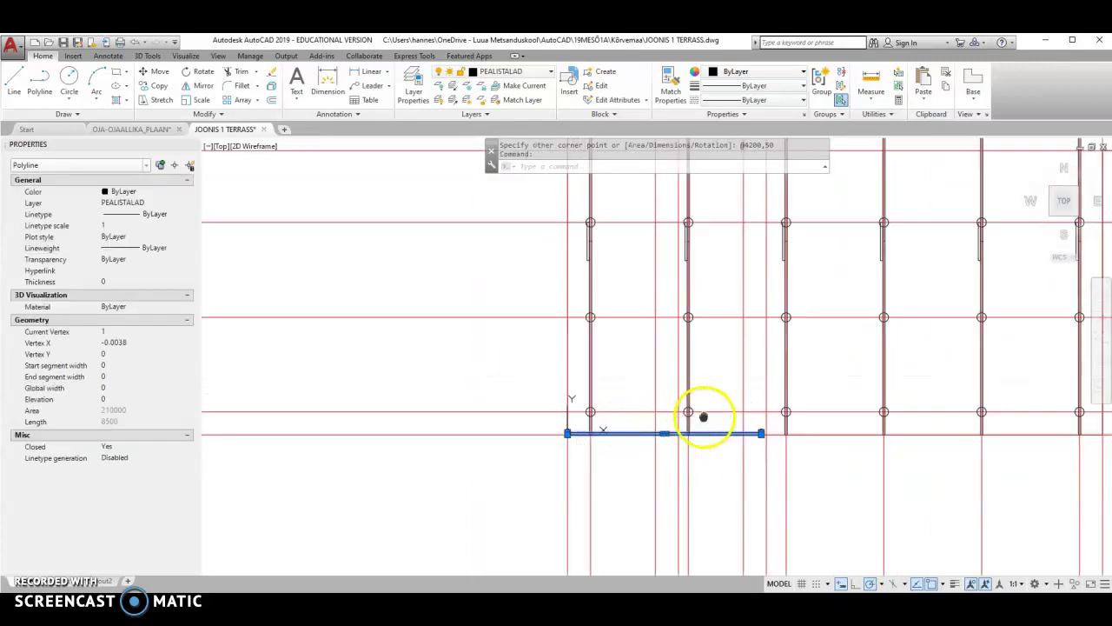
middle_click_drag(704, 417, 590, 418)
scroll(627, 392, "up", 2)
right_click(603, 391)
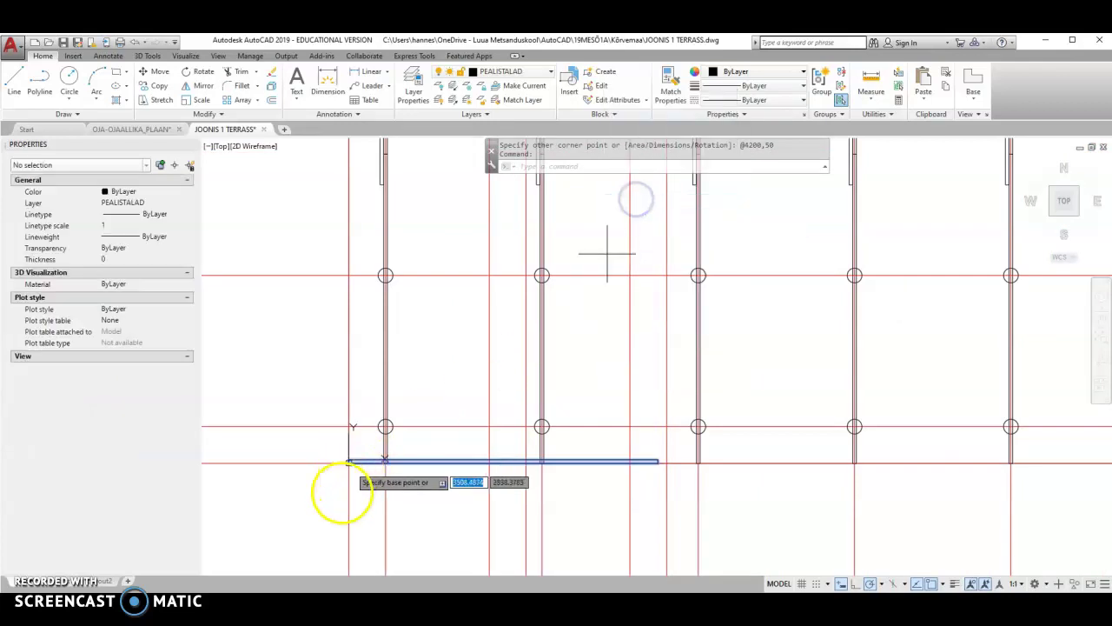
left_click(348, 463)
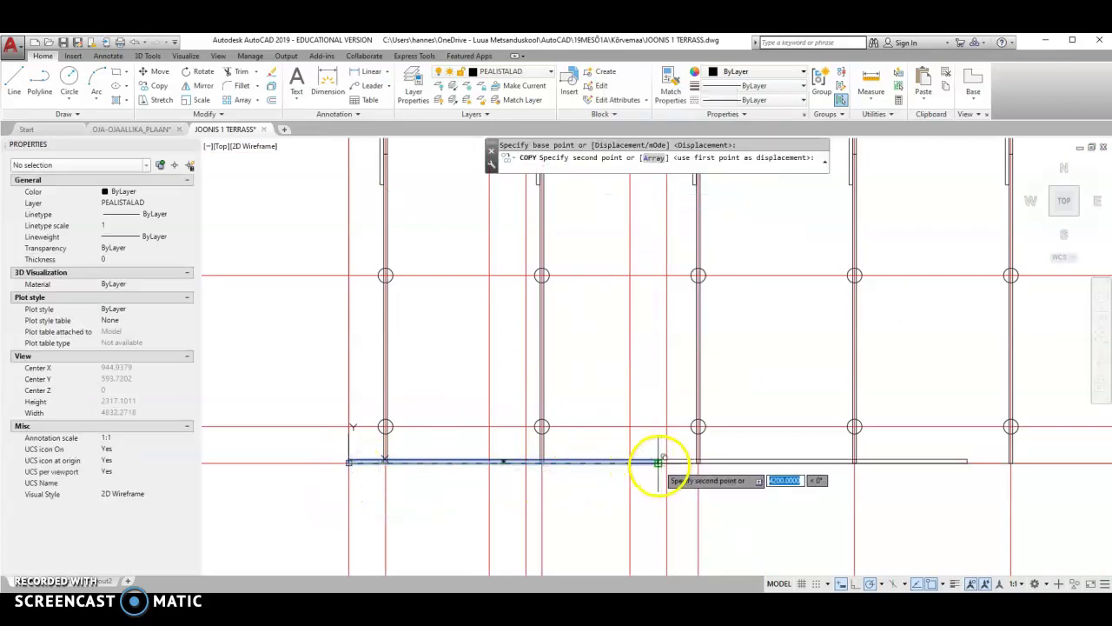
left_click(661, 460)
scroll(517, 475, "down", 1)
scroll(651, 472, "up", 1)
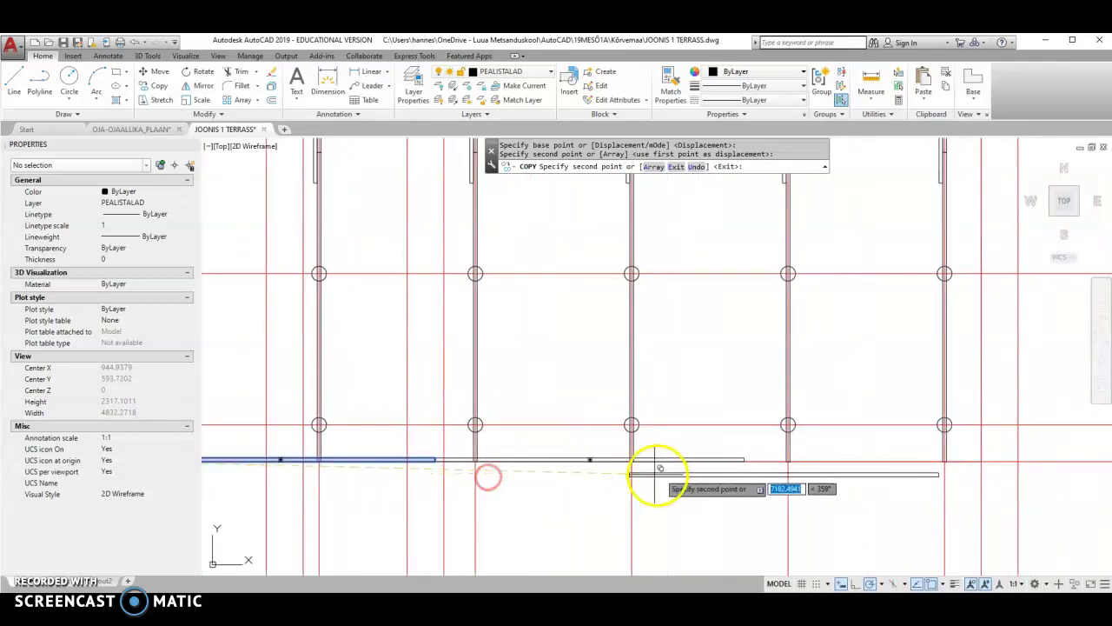
right_click(729, 442)
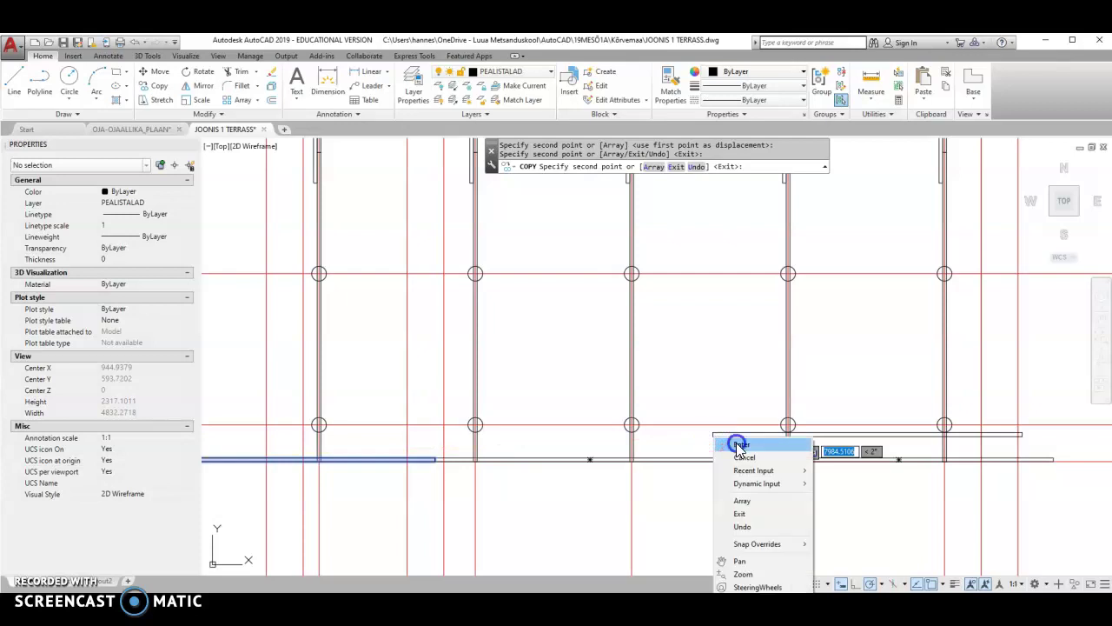
left_click(740, 445)
- Draw a 1000 by 50 rectangle along the upper edge of the beams, starting at the joint between the first and second beams
middle_click_drag(988, 472, 891, 462)
scroll(943, 452, "down", 3)
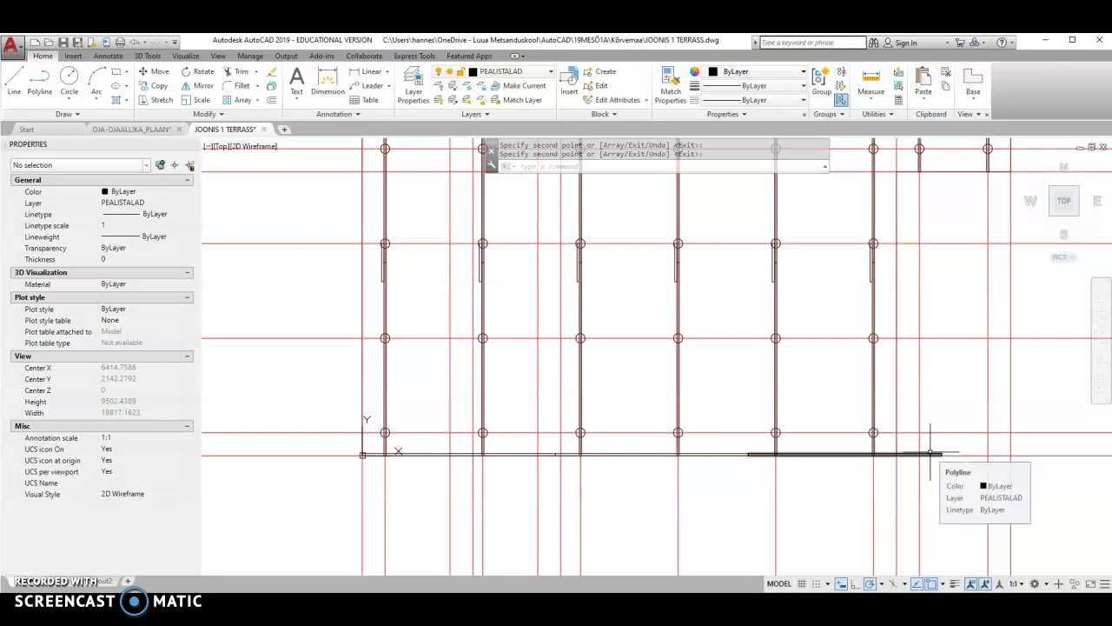
left_click(587, 468)
scroll(535, 457, "up", 2)
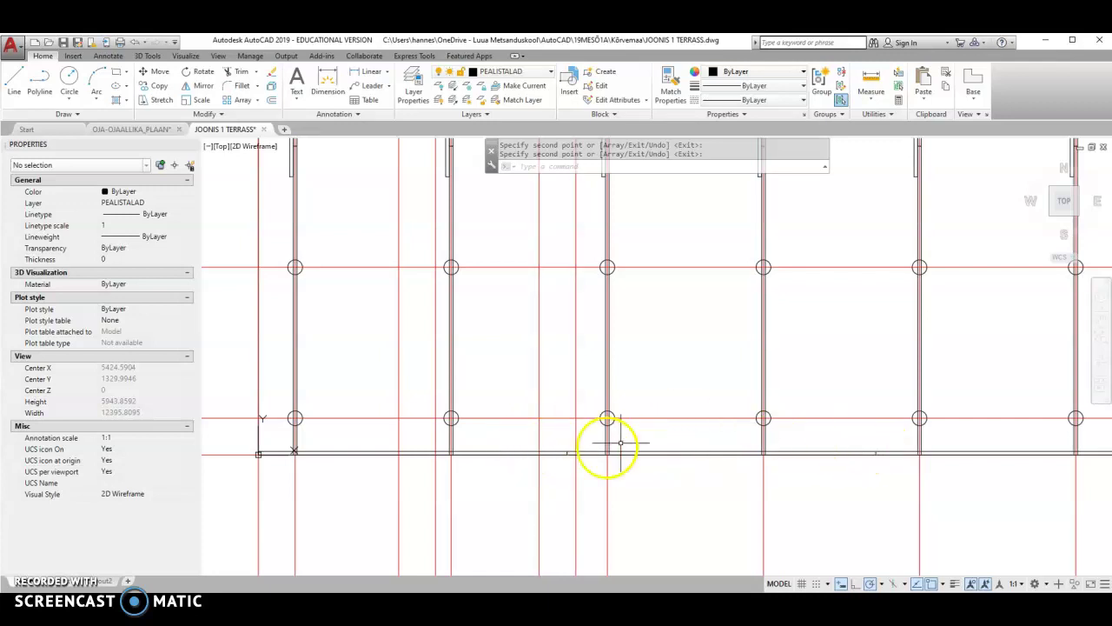
left_click(115, 72)
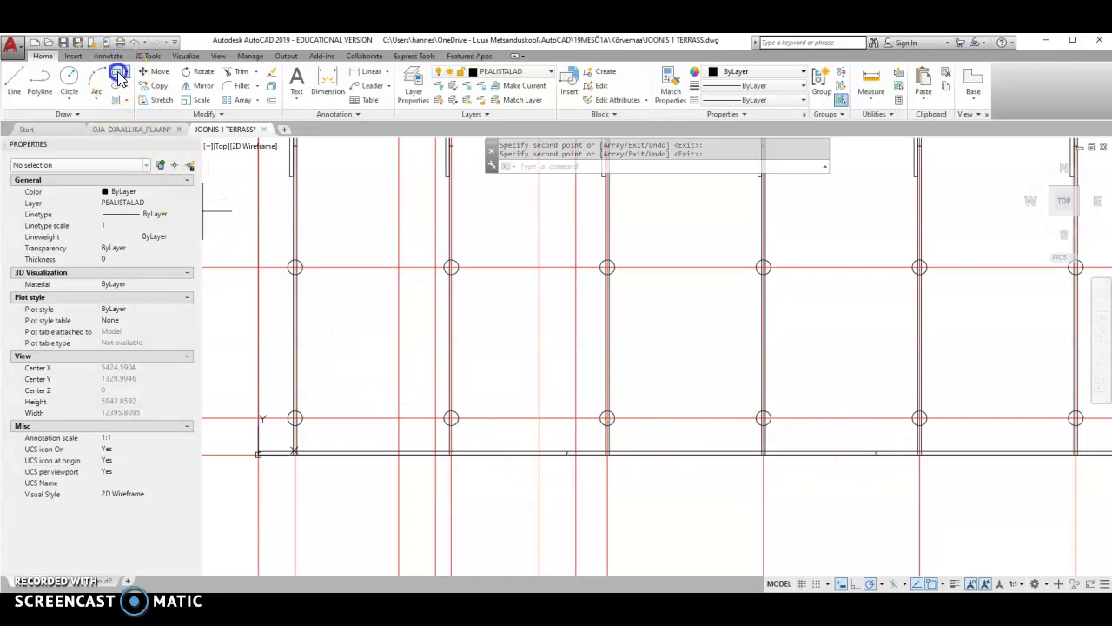
scroll(583, 449, "up", 5)
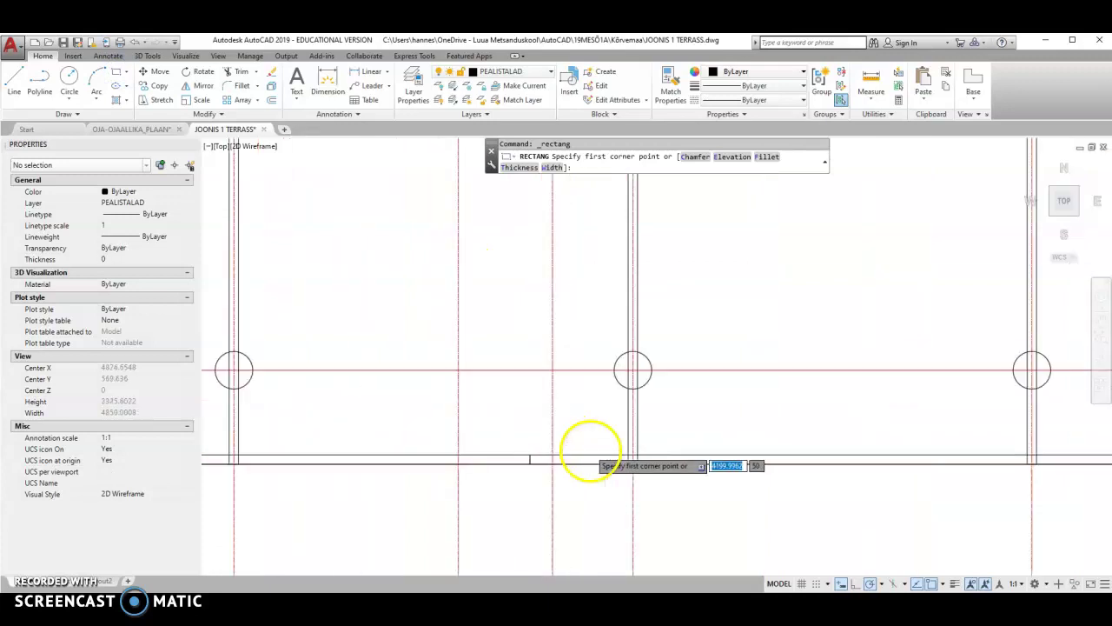
left_click(493, 458)
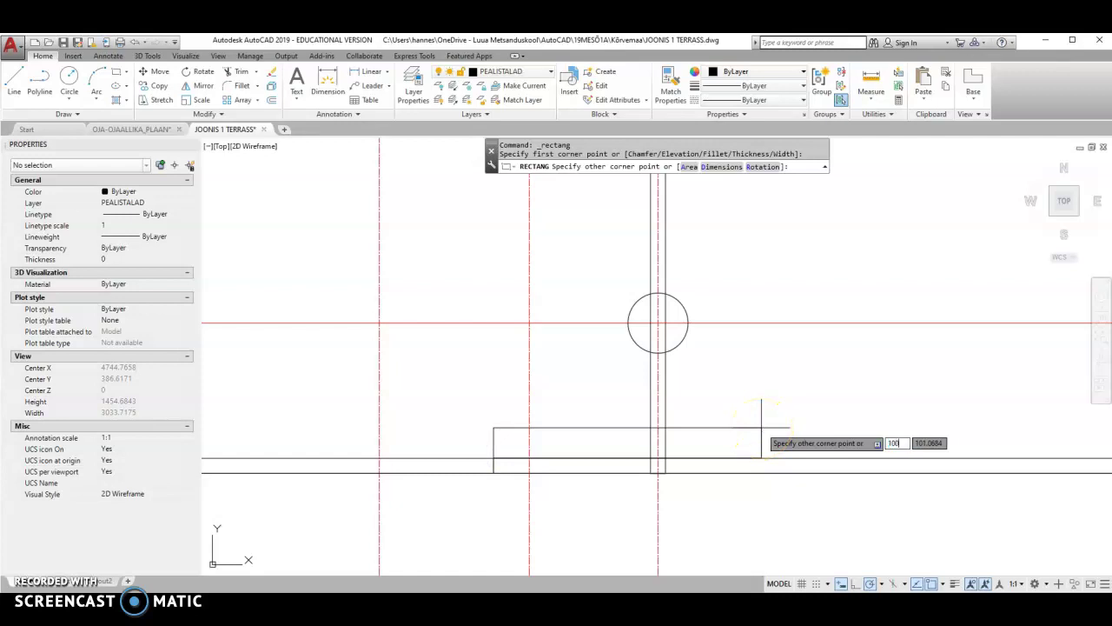
key("Tab")
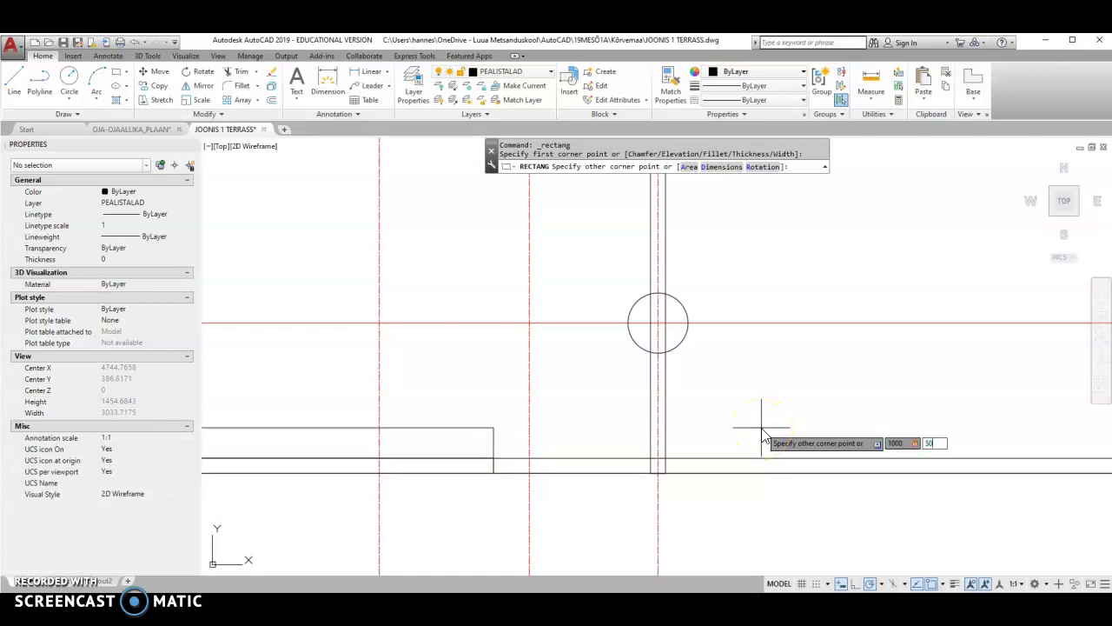
key("Return")
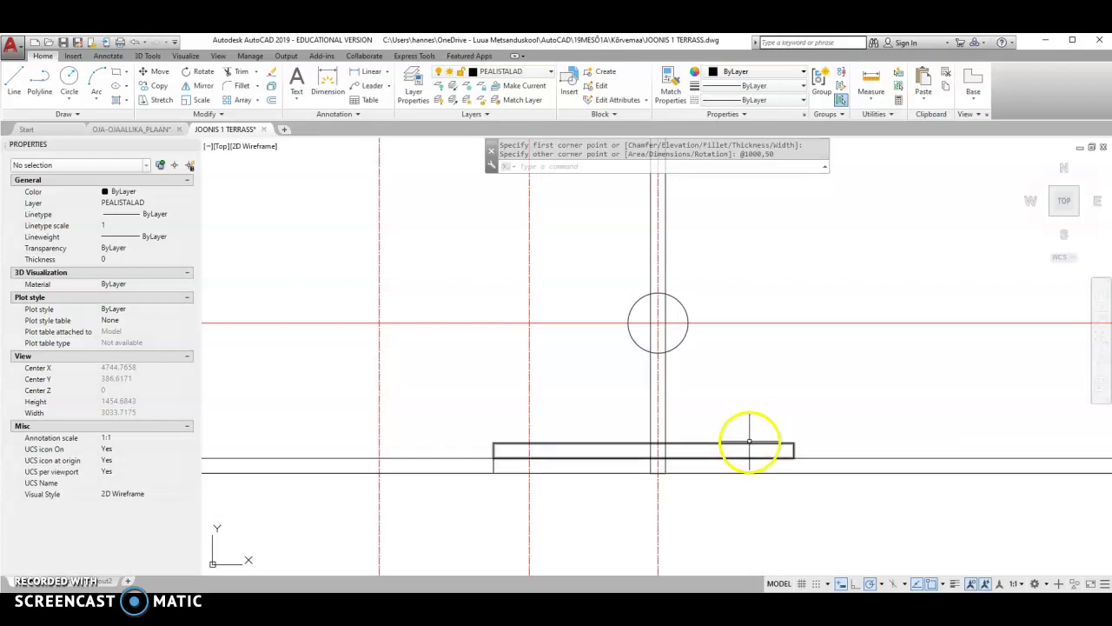
- Move the 1000 by 50 rectangle so the midpoint of its lower edge sits on the joint between the first two beams
left_click(749, 445)
right_click(737, 398)
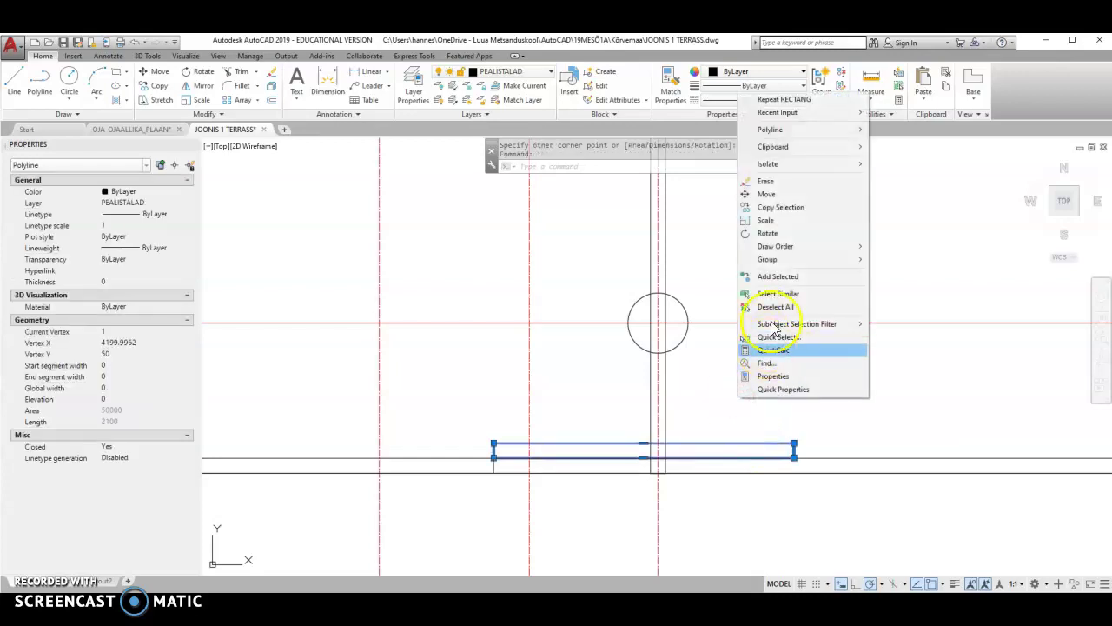
left_click(767, 194)
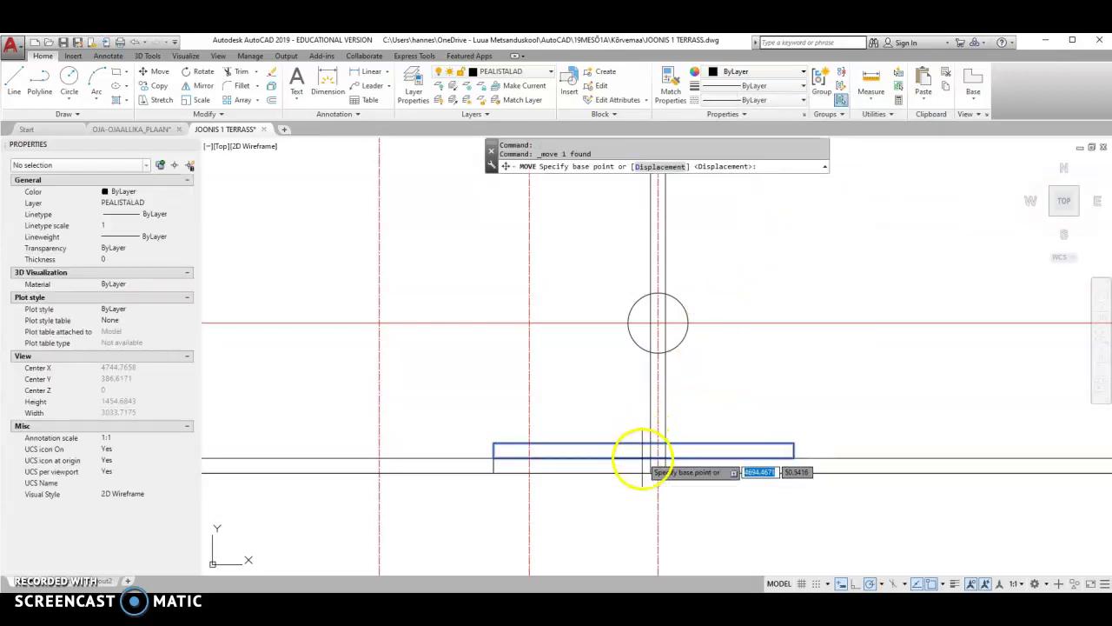
left_click(643, 451)
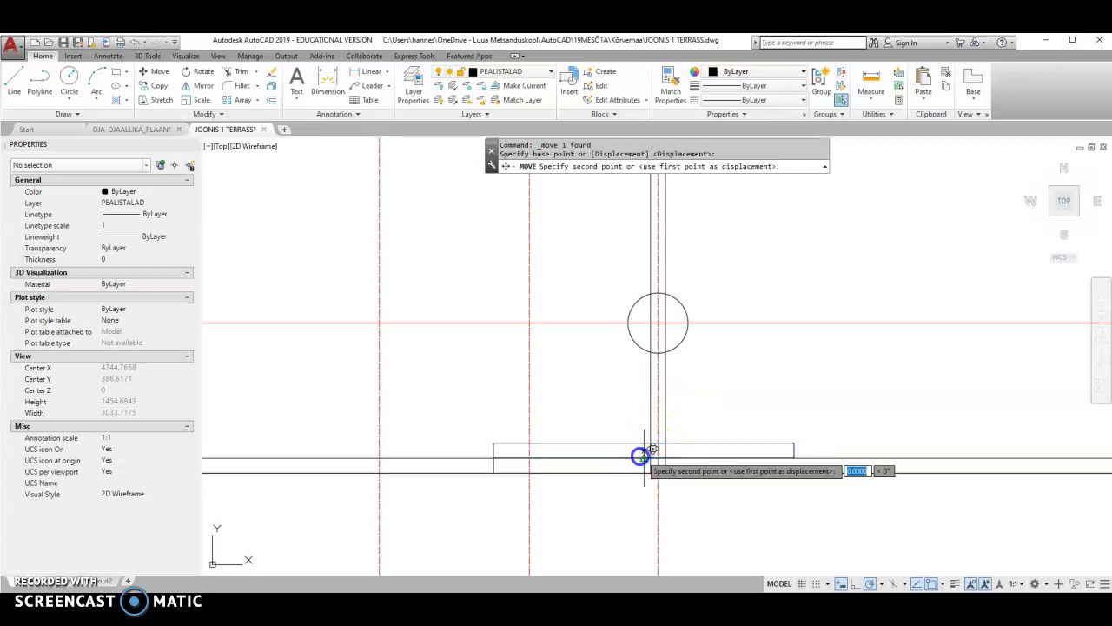
left_click(494, 451)
- Copy the 1000 by 50 splice piece from its lower midpoint to the joint between the second and third beams
left_click(504, 445)
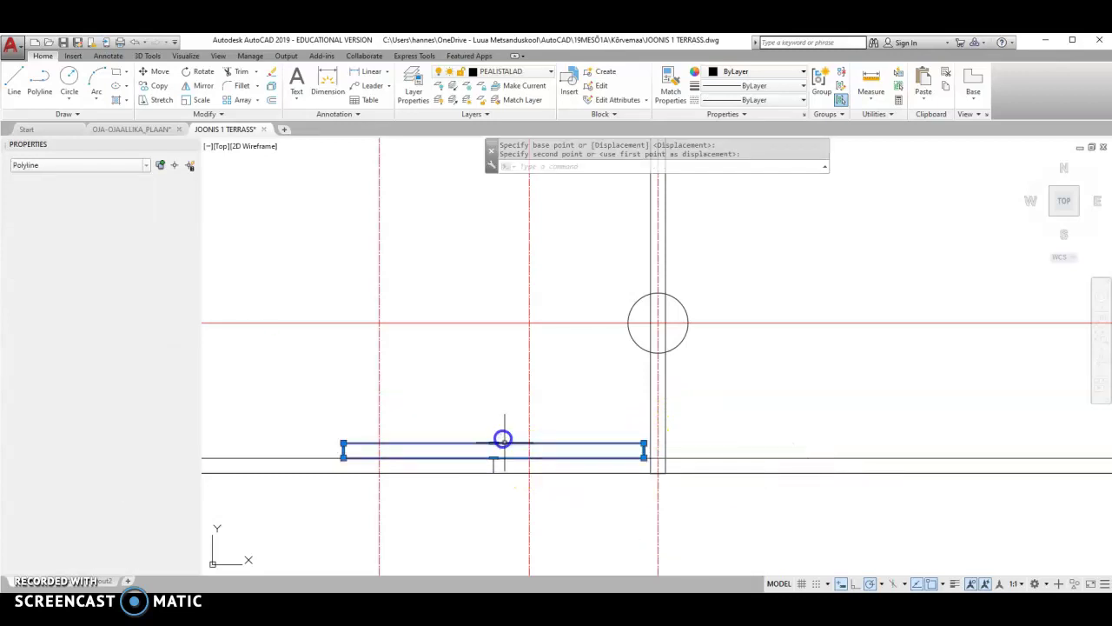
right_click(492, 385)
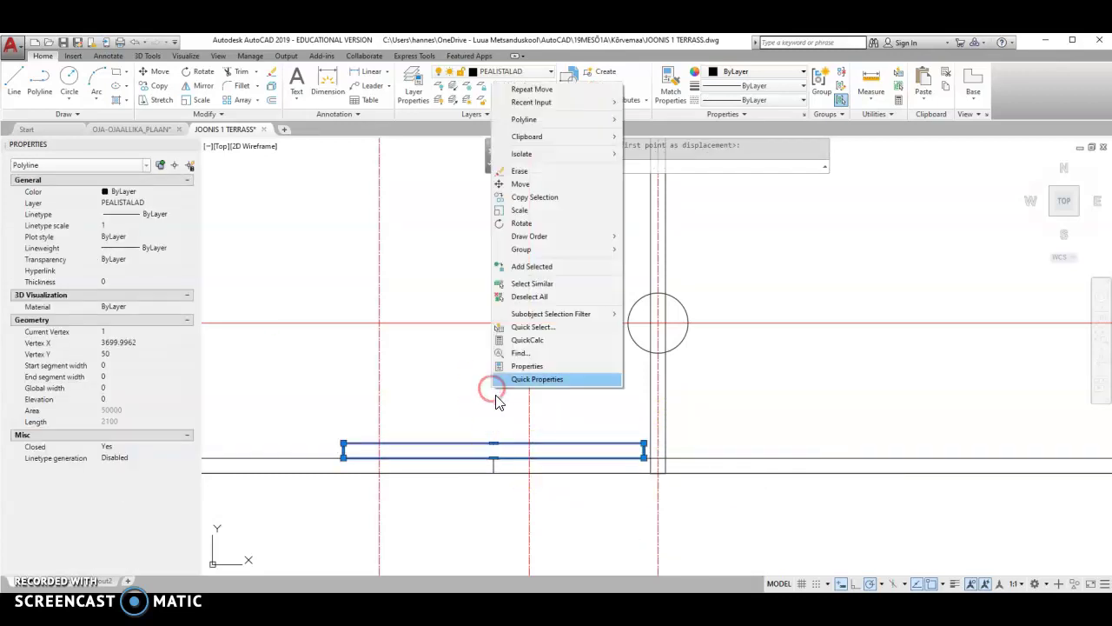
left_click(535, 199)
left_click(494, 452)
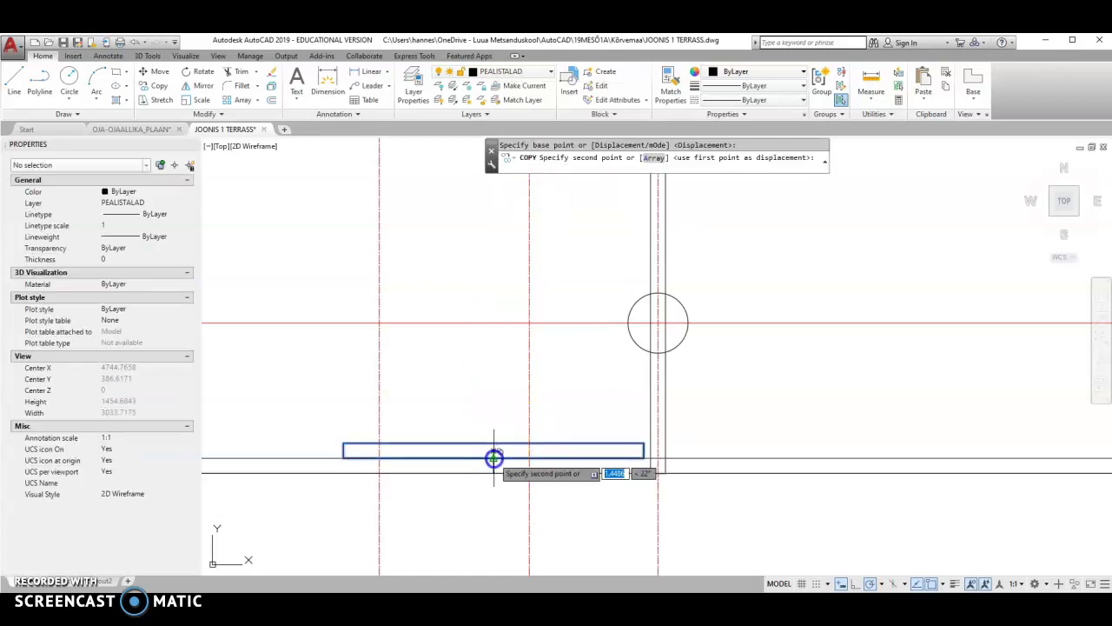
scroll(495, 456, "down", 4)
middle_click_drag(898, 441, 672, 450)
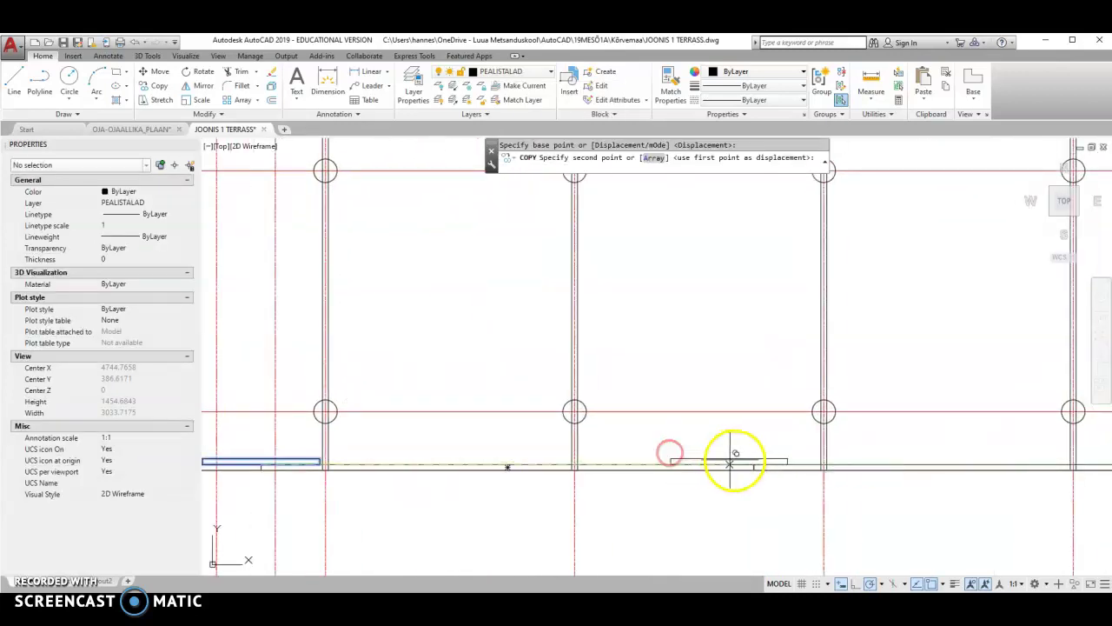
left_click(755, 463)
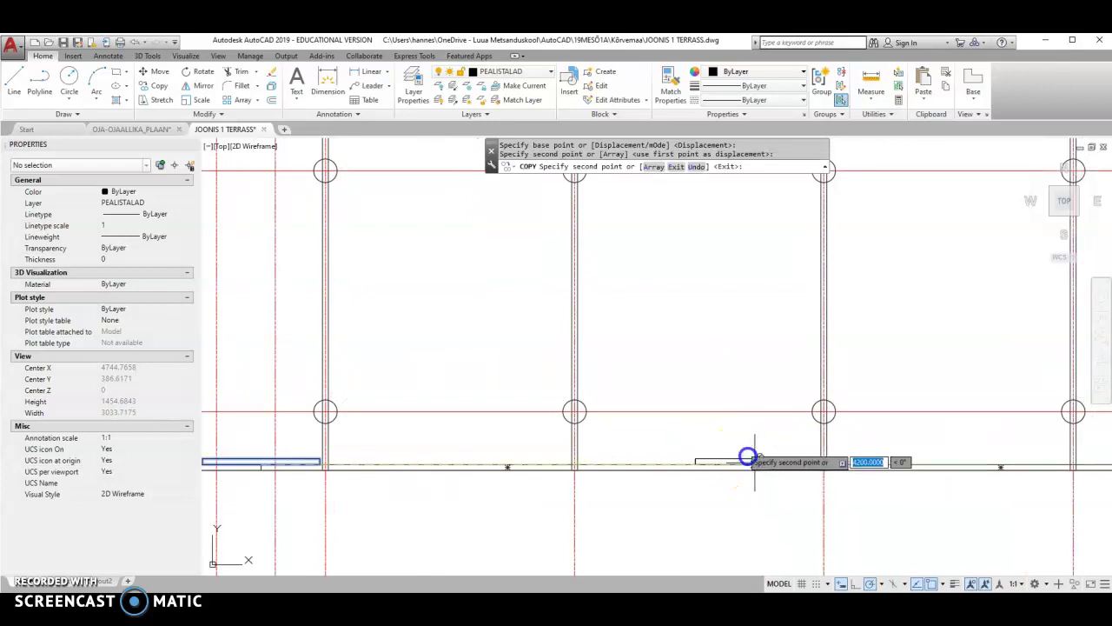
scroll(782, 452, "down", 2)
middle_click_drag(820, 446, 631, 455)
right_click(636, 412)
left_click(658, 418)
- Stretch the free end of the third beam back to the vertical axis at the terrace's right edge
left_click(799, 469)
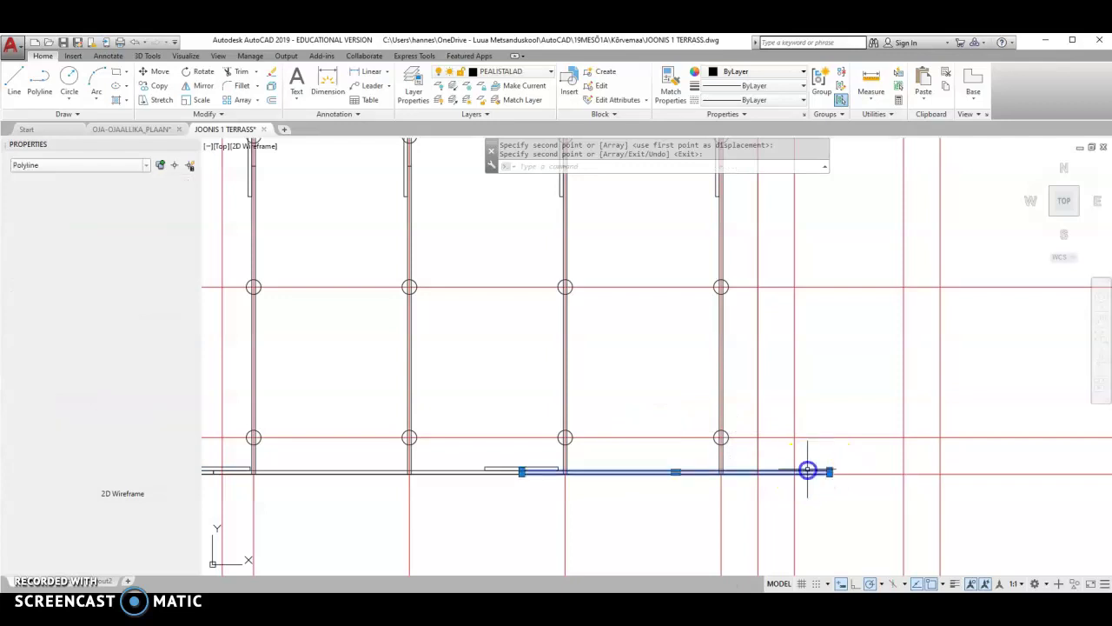
scroll(842, 470, "up", 4)
left_click(789, 474)
left_click(496, 475)
- Create a rectangular array of the three beams and two splice pieces with 1 column and 500 row spacing
scroll(496, 474, "down", 5)
middle_click_drag(469, 469, 744, 467)
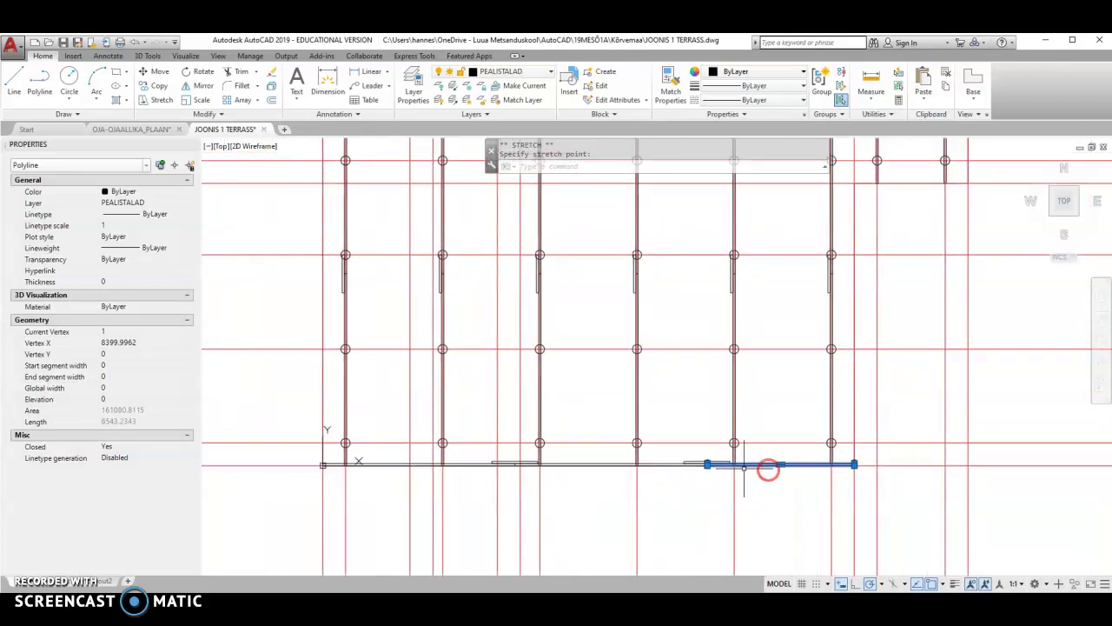
left_click(292, 479)
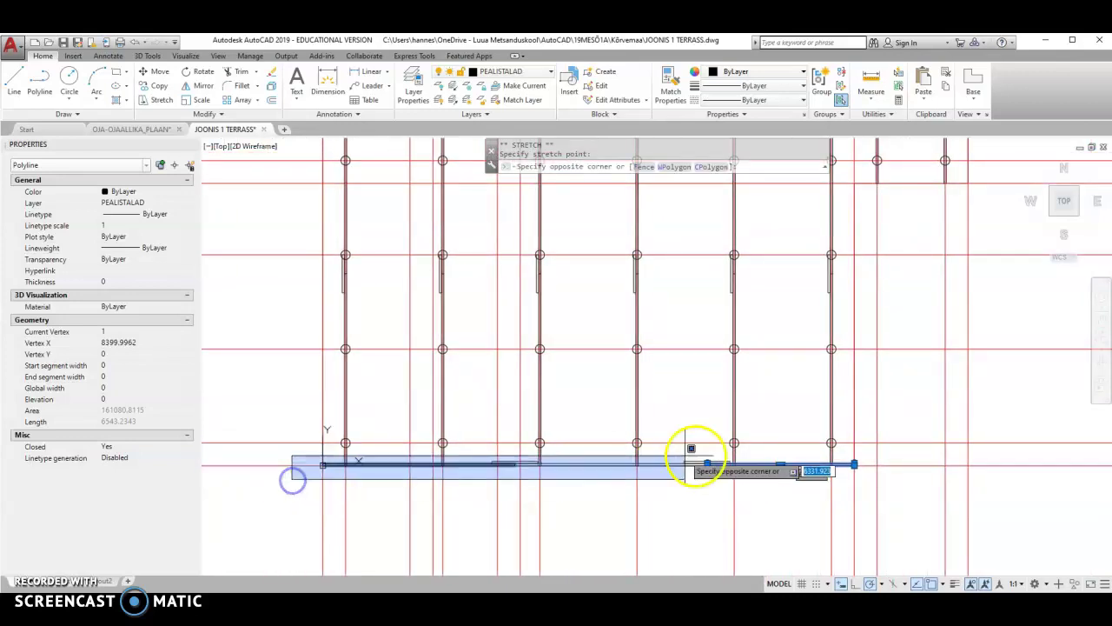
left_click(869, 453)
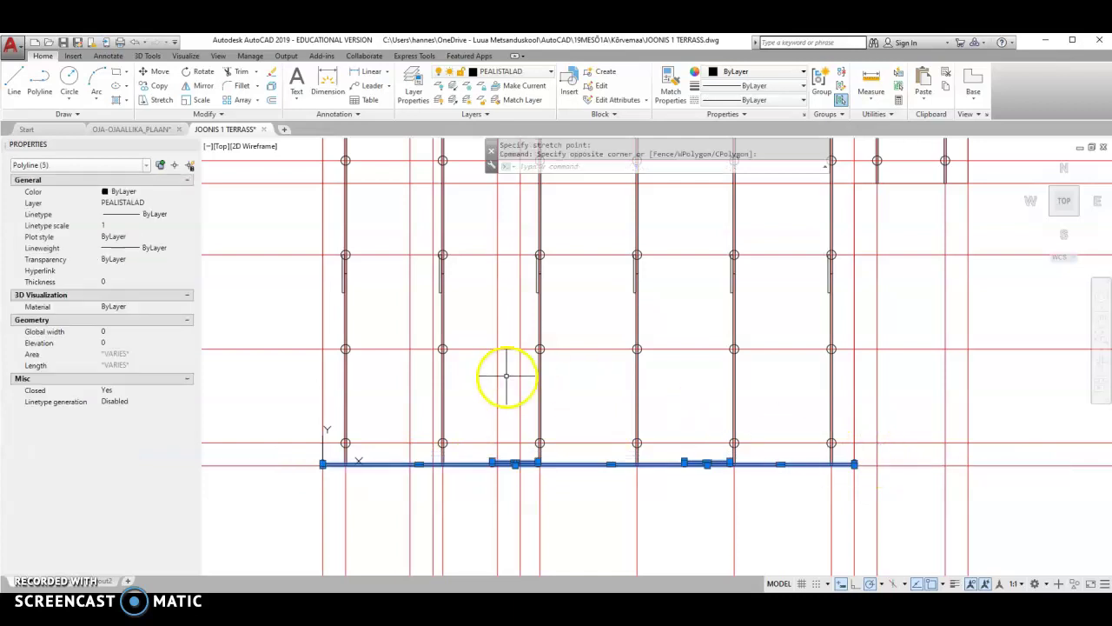
scroll(580, 338, "down", 2)
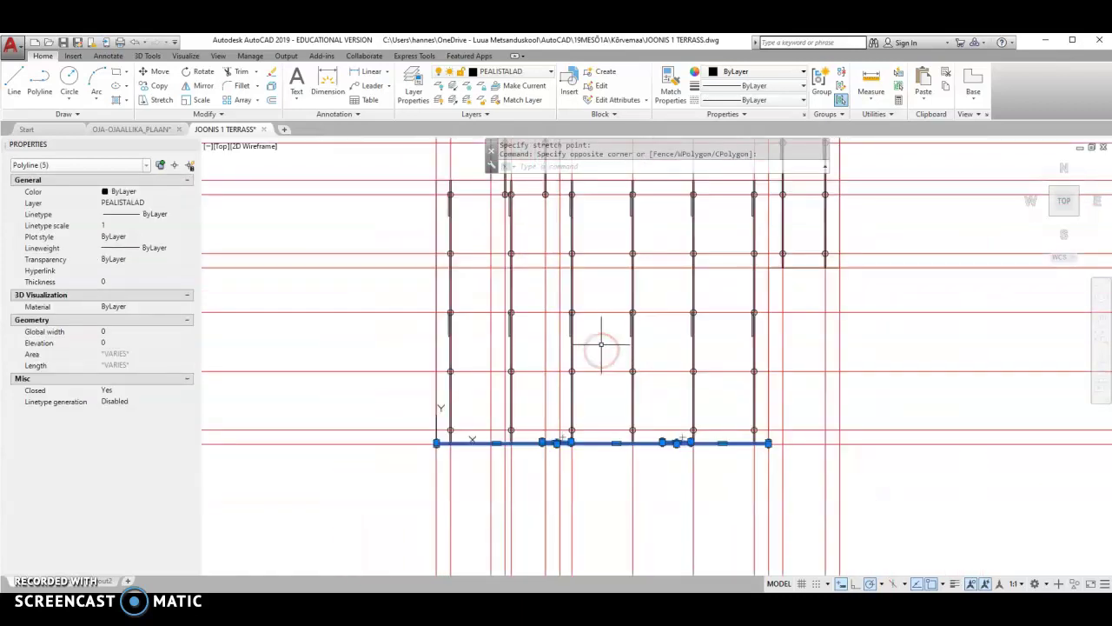
middle_click_drag(601, 345, 603, 374)
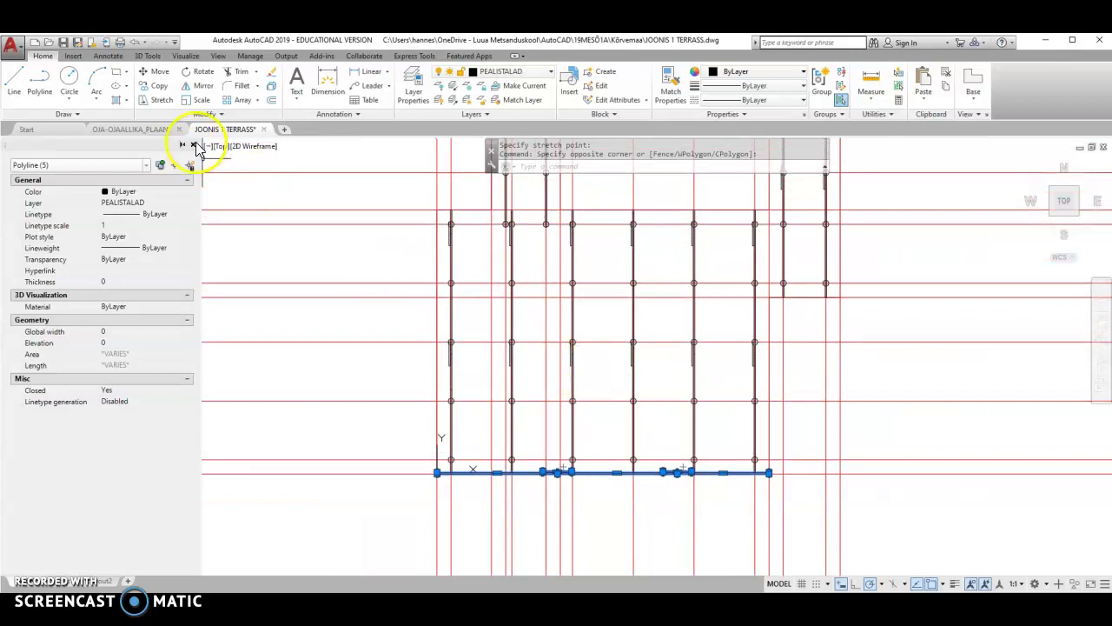
left_click(242, 102)
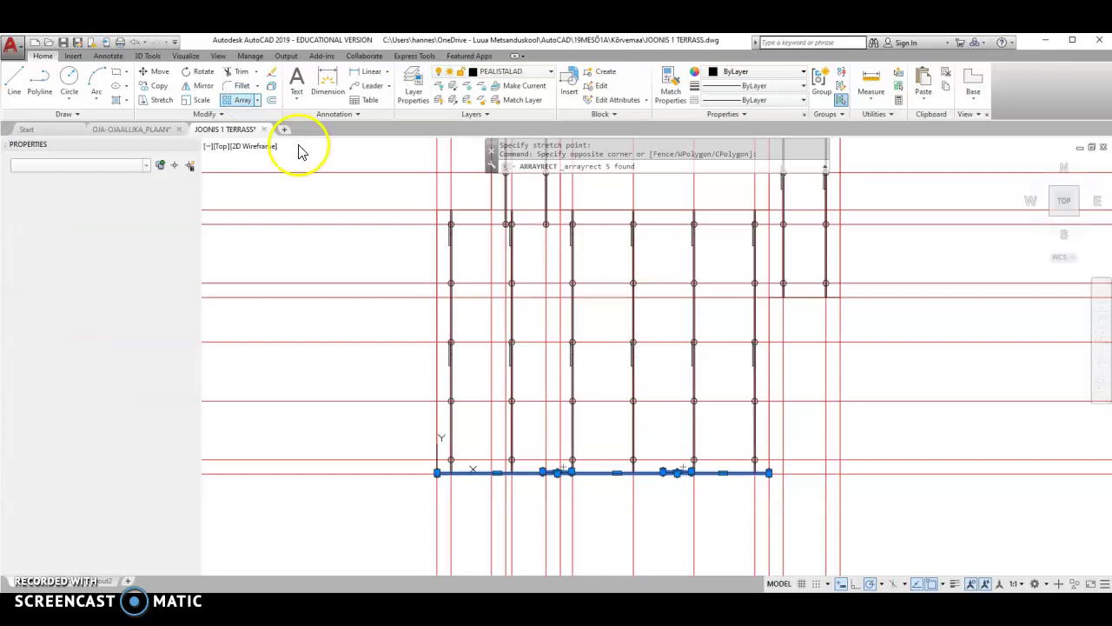
scroll(408, 300, "down", 5)
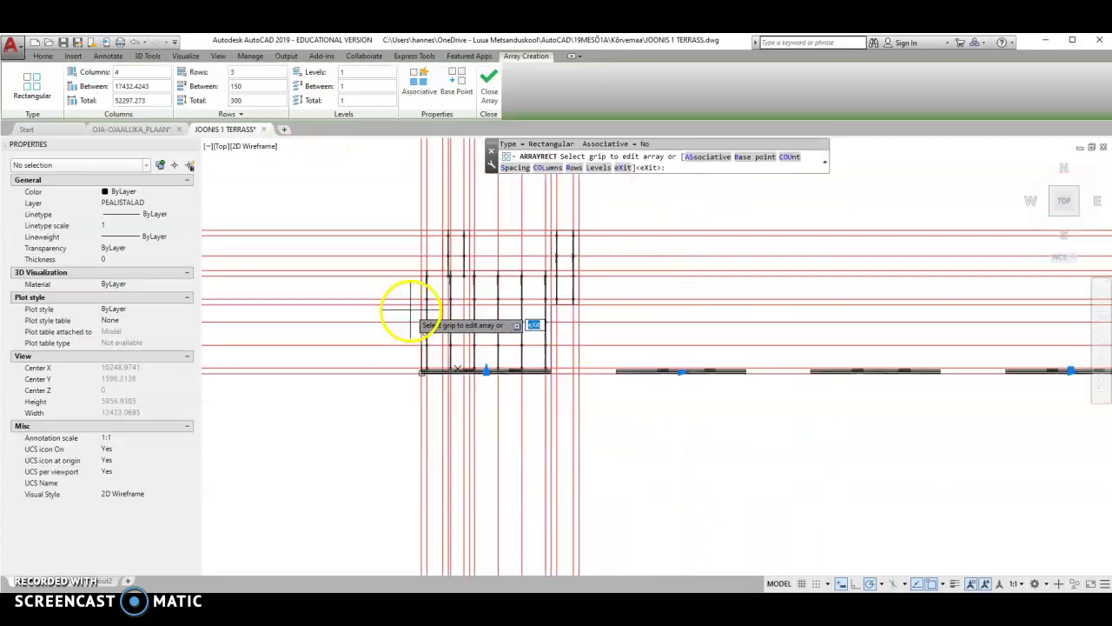
scroll(600, 370, "up", 2)
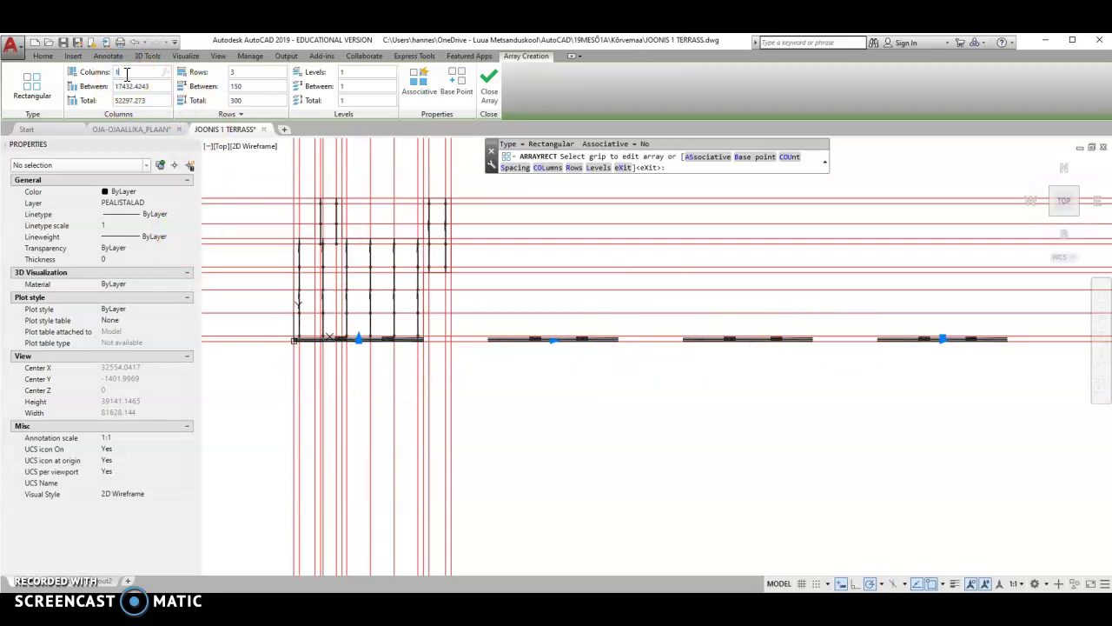
left_click(241, 86)
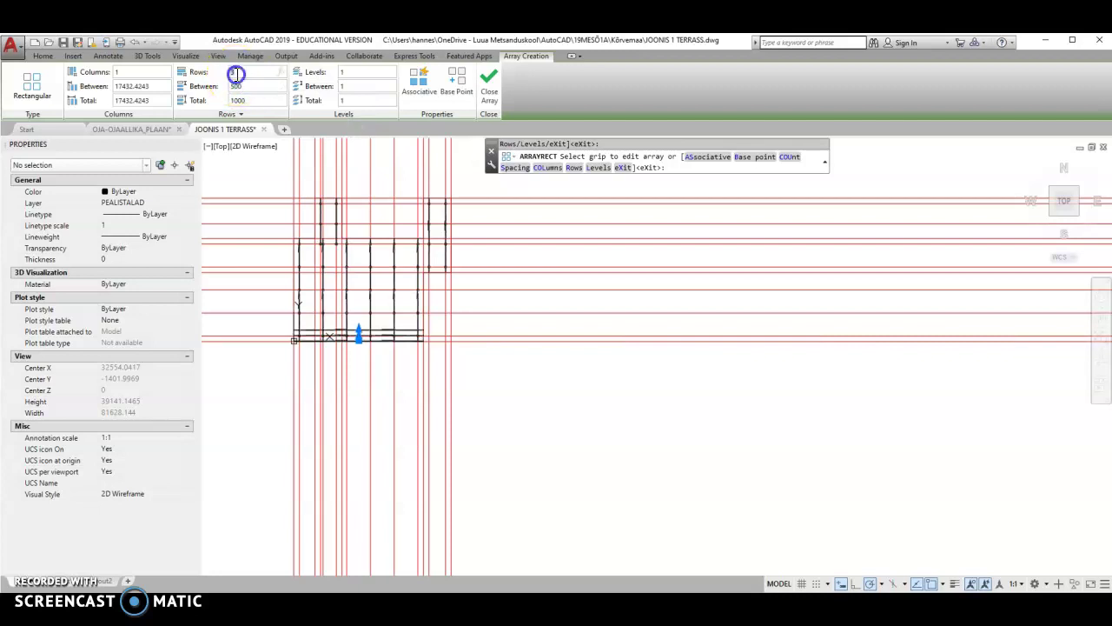
- Extend the beam array upward to 19 rows, up to the main terrace area's upper edge, and finish the array
scroll(278, 256, "up", 5)
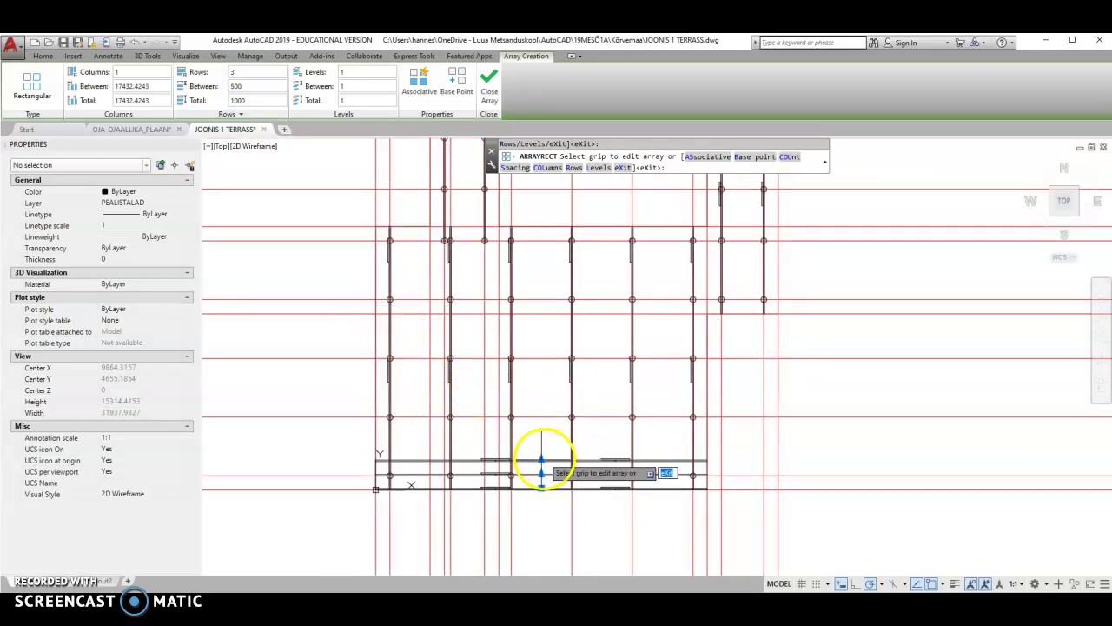
left_click(541, 457)
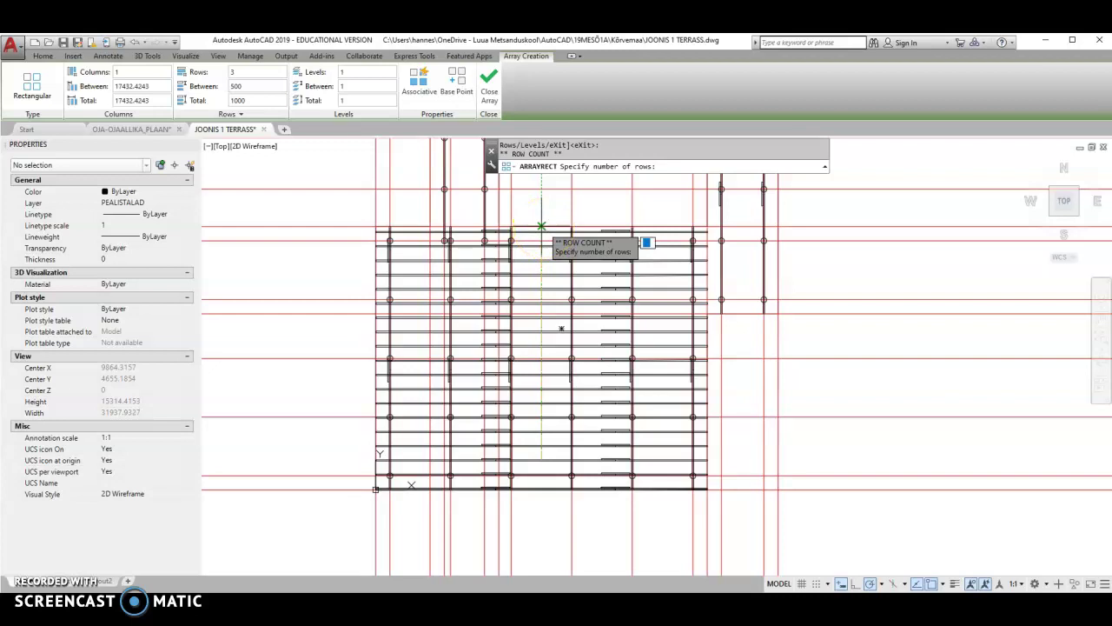
left_click(541, 226)
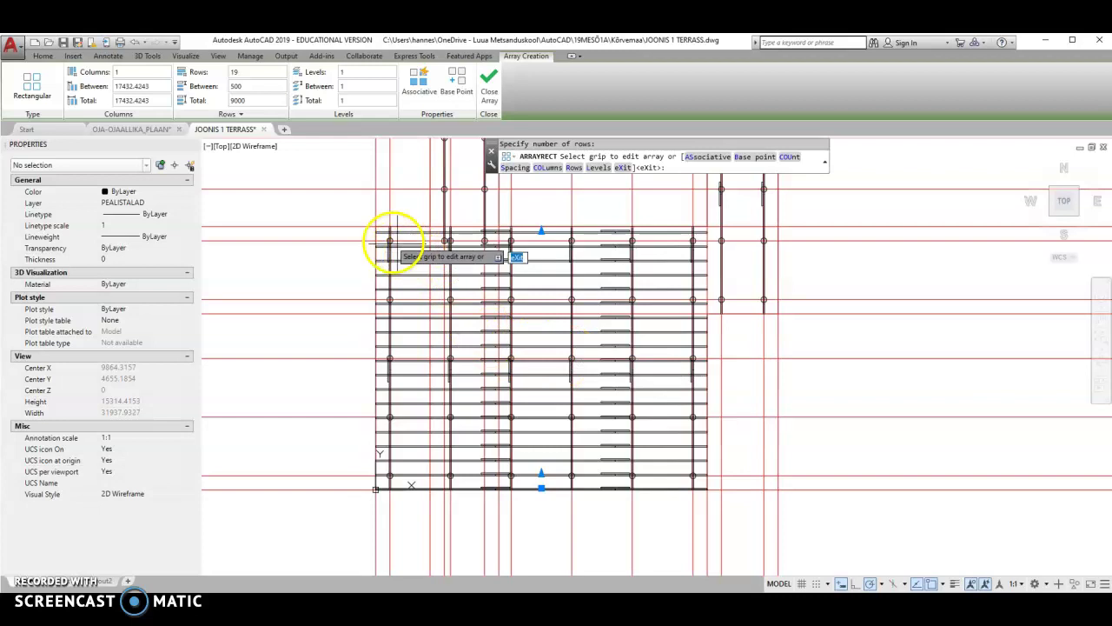
scroll(390, 233, "up", 5)
scroll(587, 251, "down", 2)
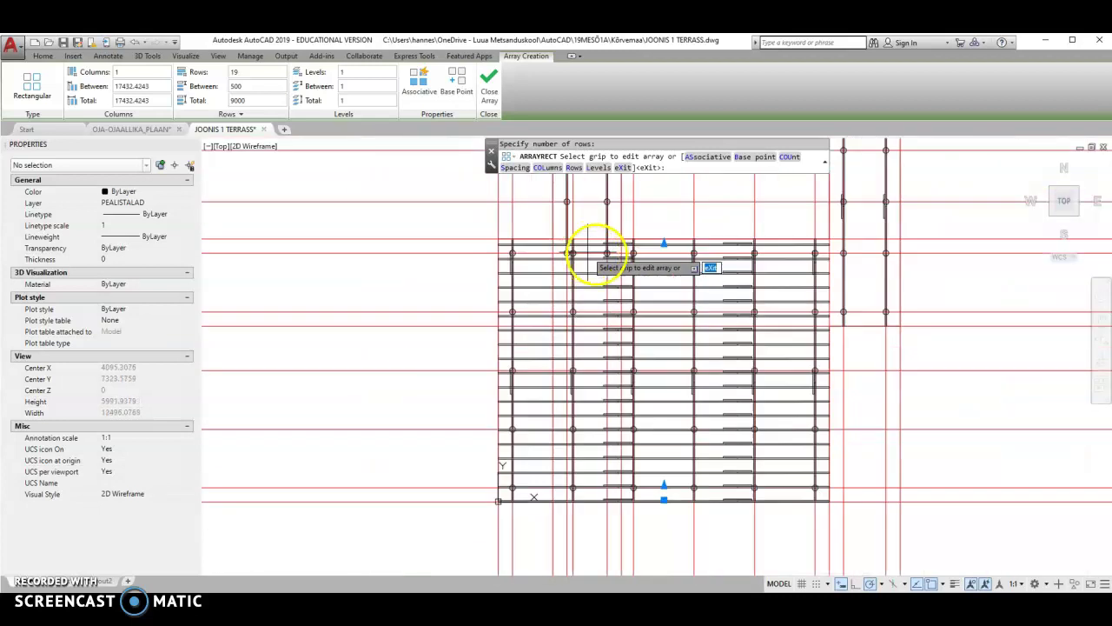
middle_click_drag(712, 284, 538, 308)
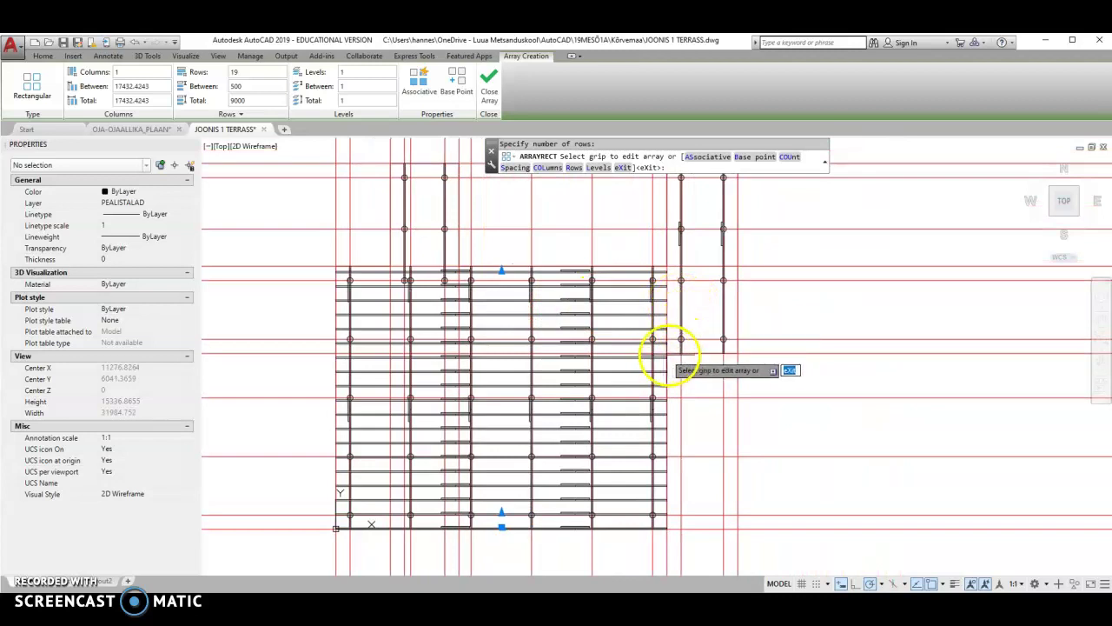
scroll(720, 348, "up", 2)
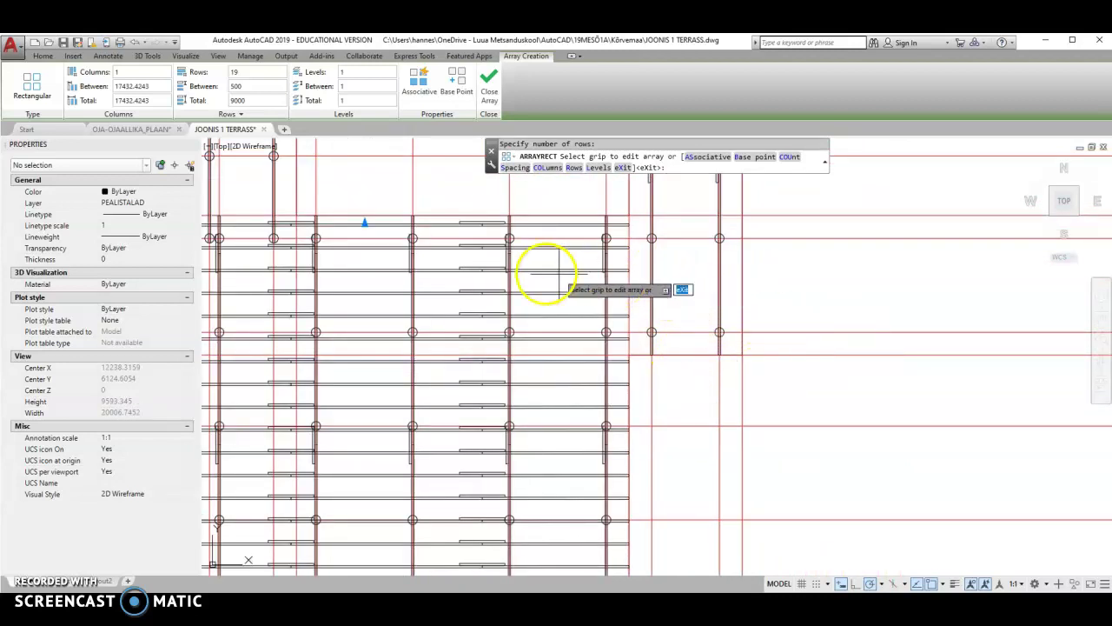
scroll(521, 265, "down", 2)
scroll(506, 241, "up", 2)
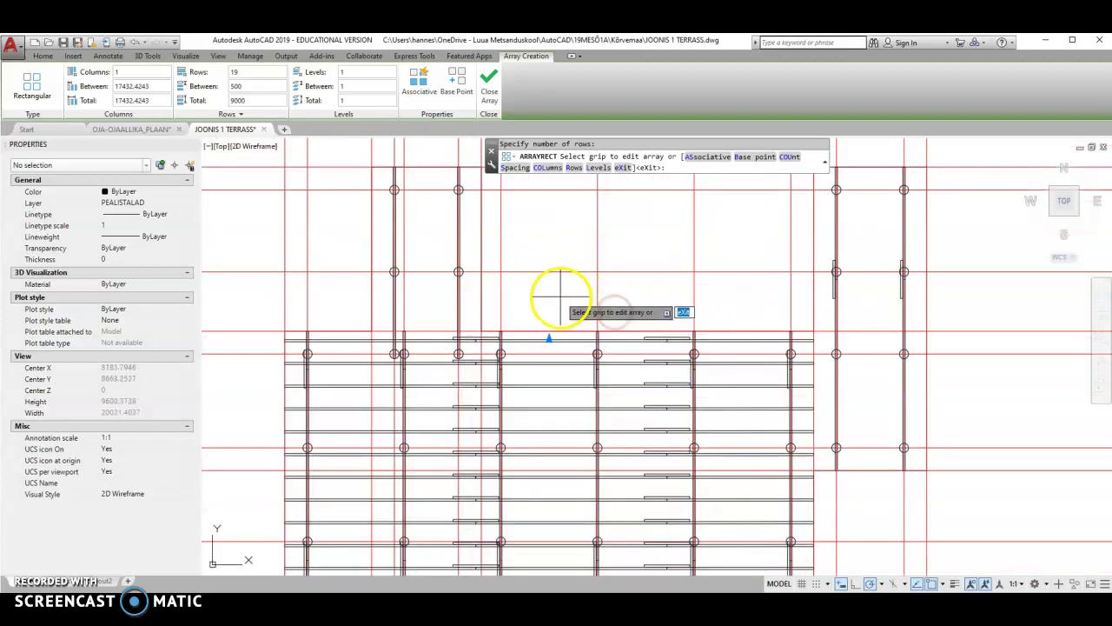
scroll(700, 318, "down", 2)
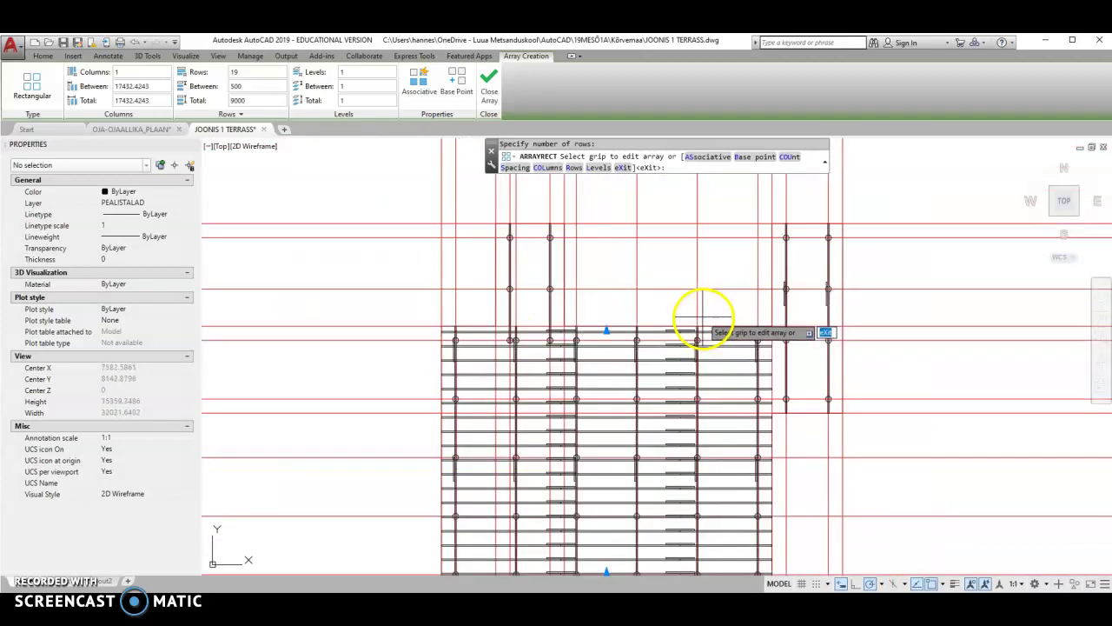
middle_click_drag(704, 311, 634, 272)
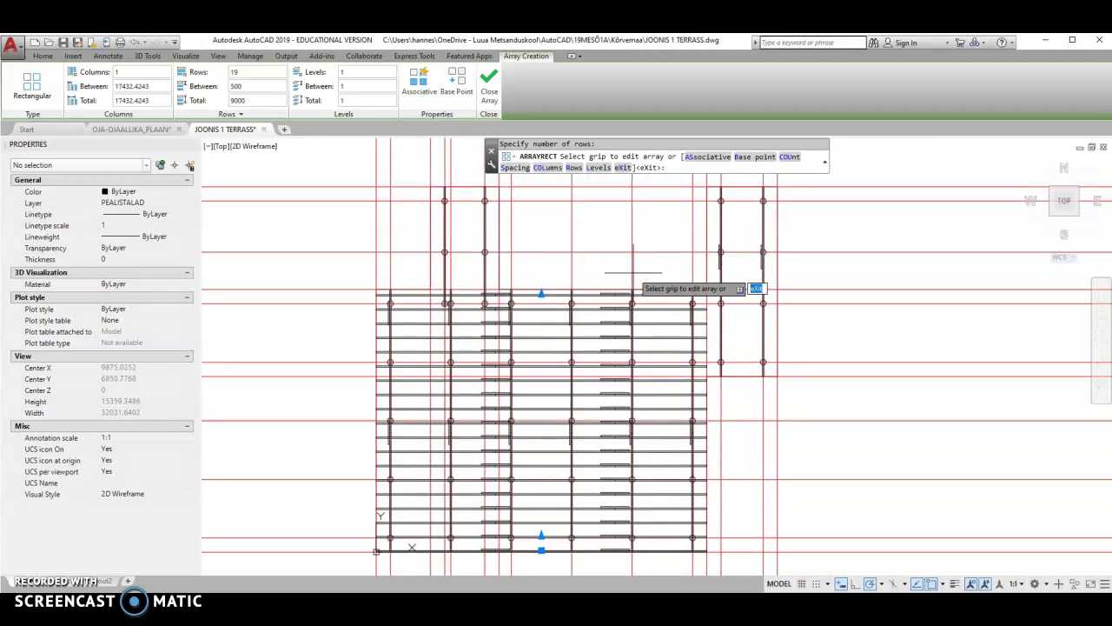
left_click(489, 86)
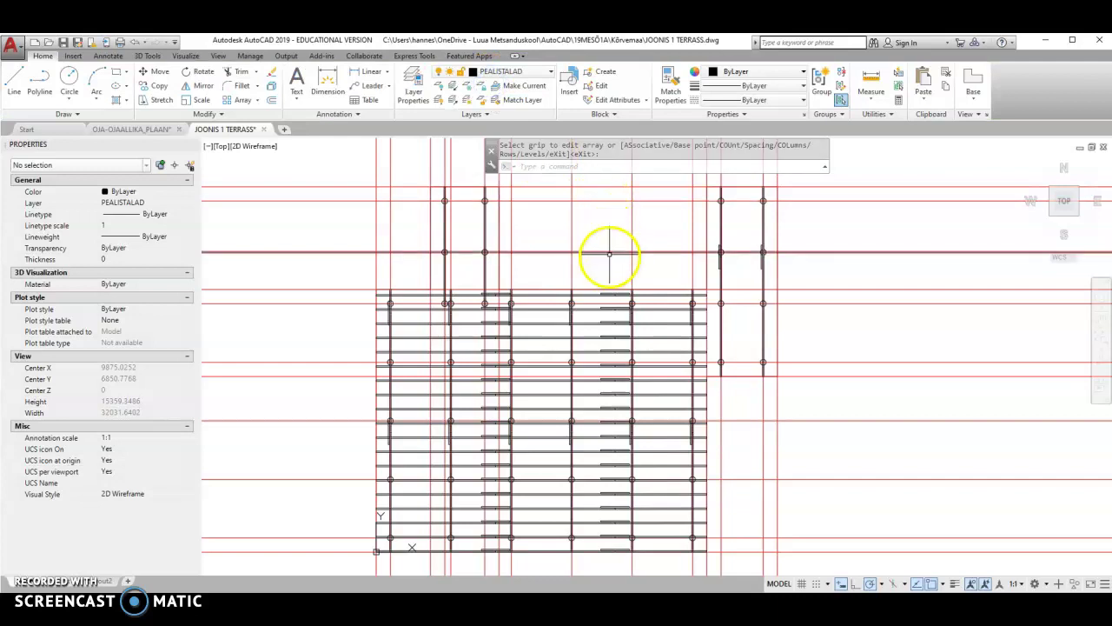
- Delete the six short right-end beams in the top six rows of the main terrace area
left_click(671, 365)
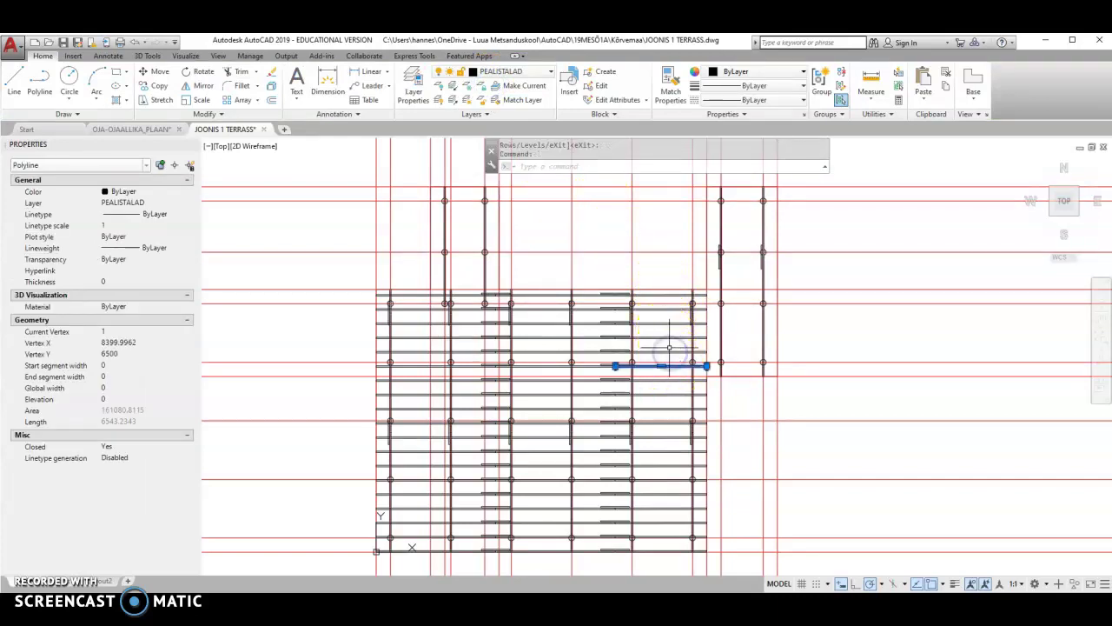
left_click(671, 351)
left_click(669, 337)
left_click(669, 323)
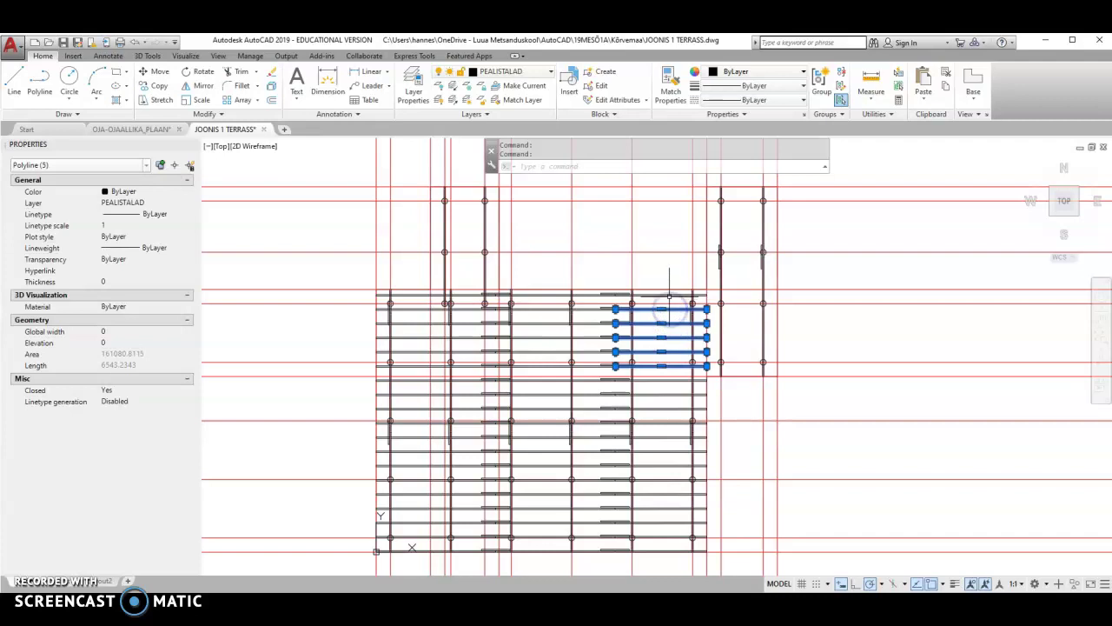
left_click(674, 295)
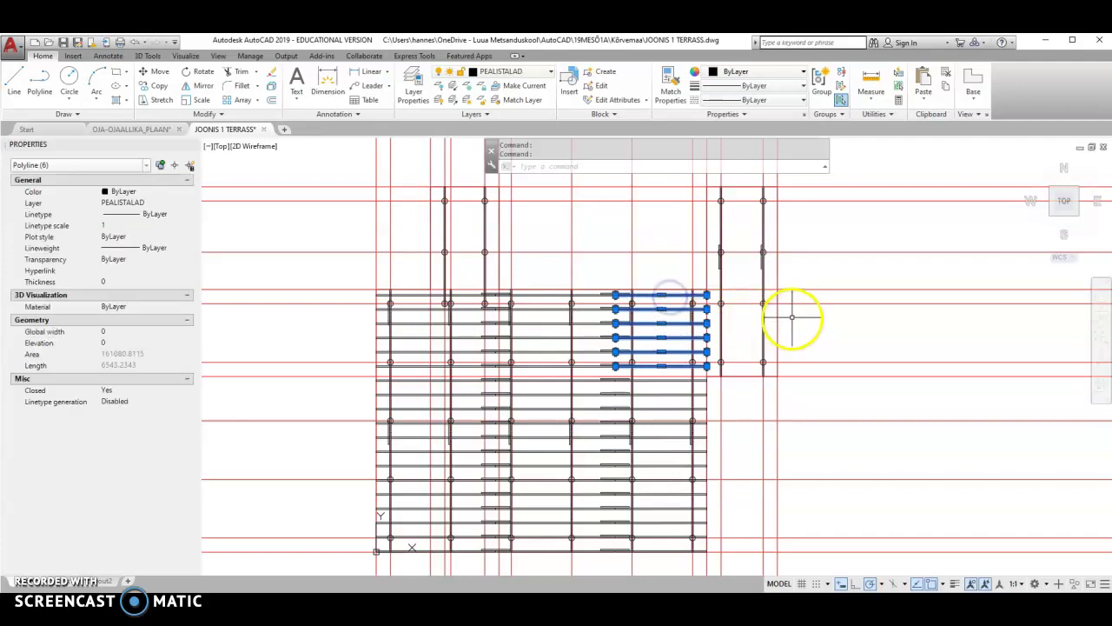
key("Delete")
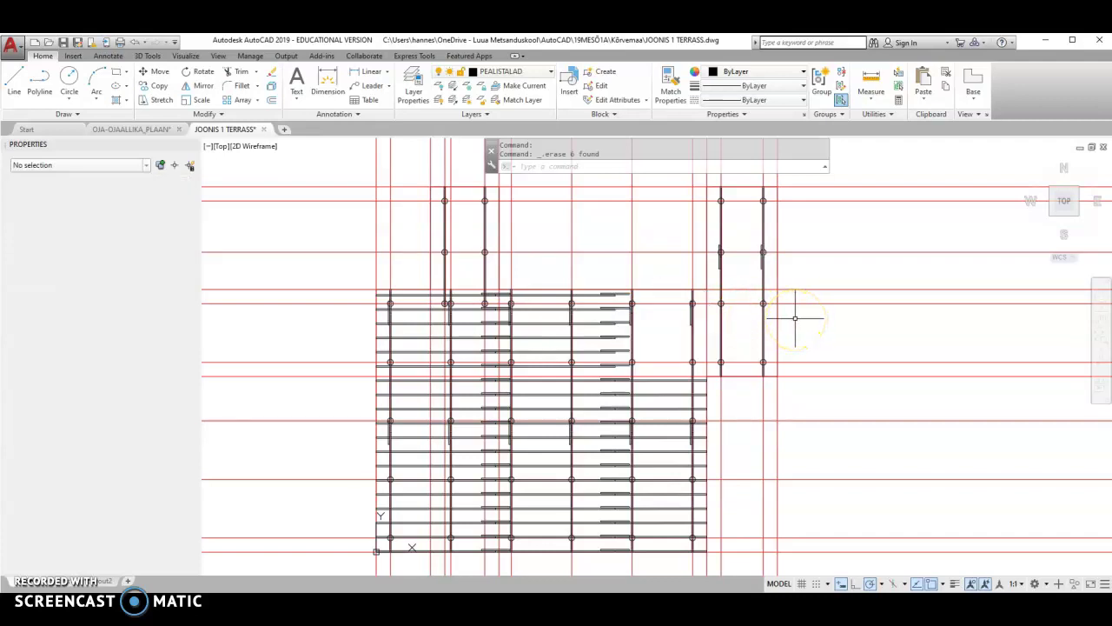
- Copy the six middle beams of the top six rows from their lower left corner to the joint at their right end
left_click(588, 366)
left_click(589, 352)
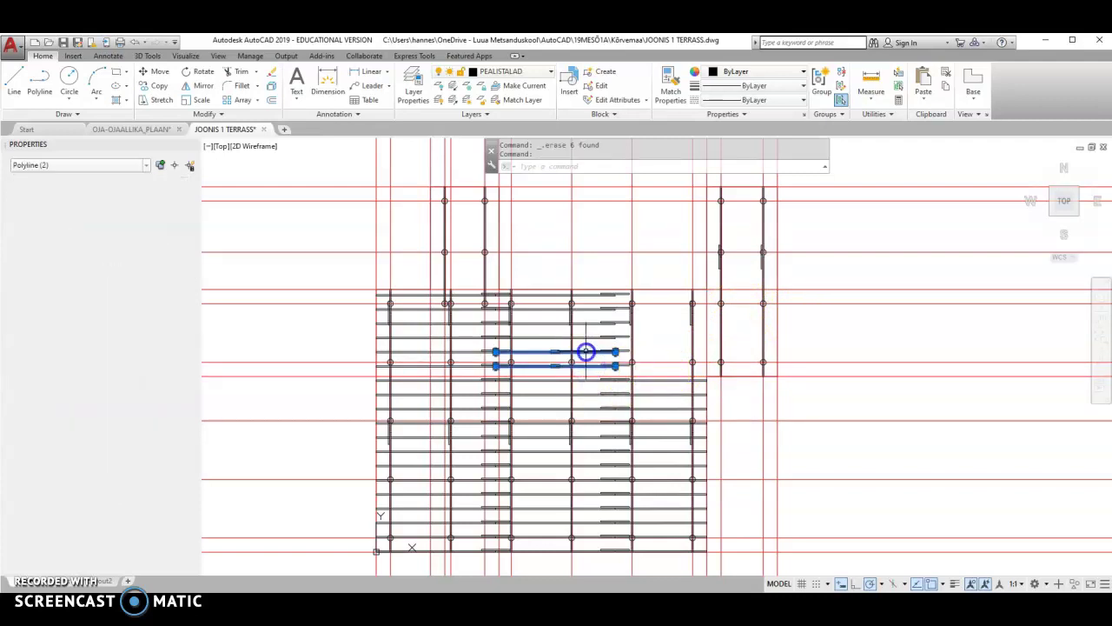
left_click(589, 338)
left_click(589, 323)
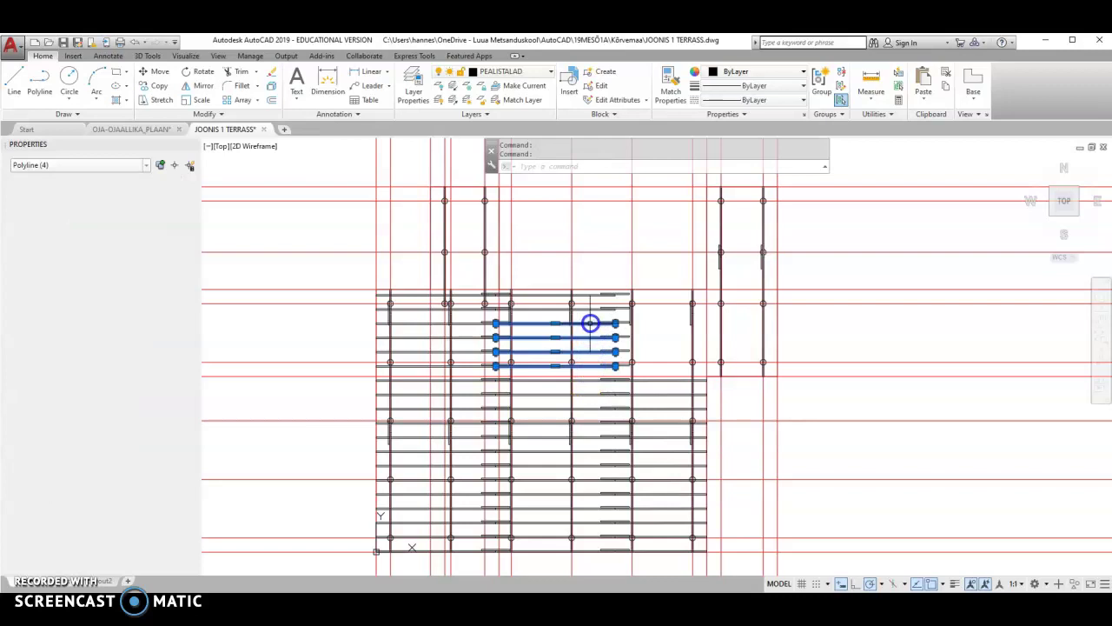
left_click(590, 309)
left_click(589, 296)
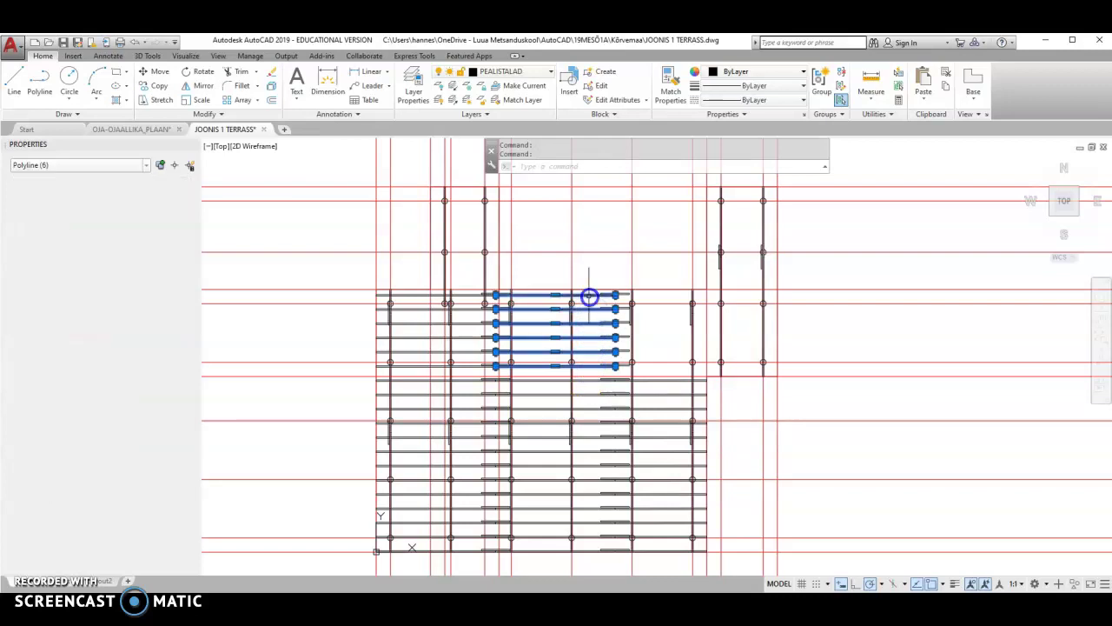
right_click(589, 266)
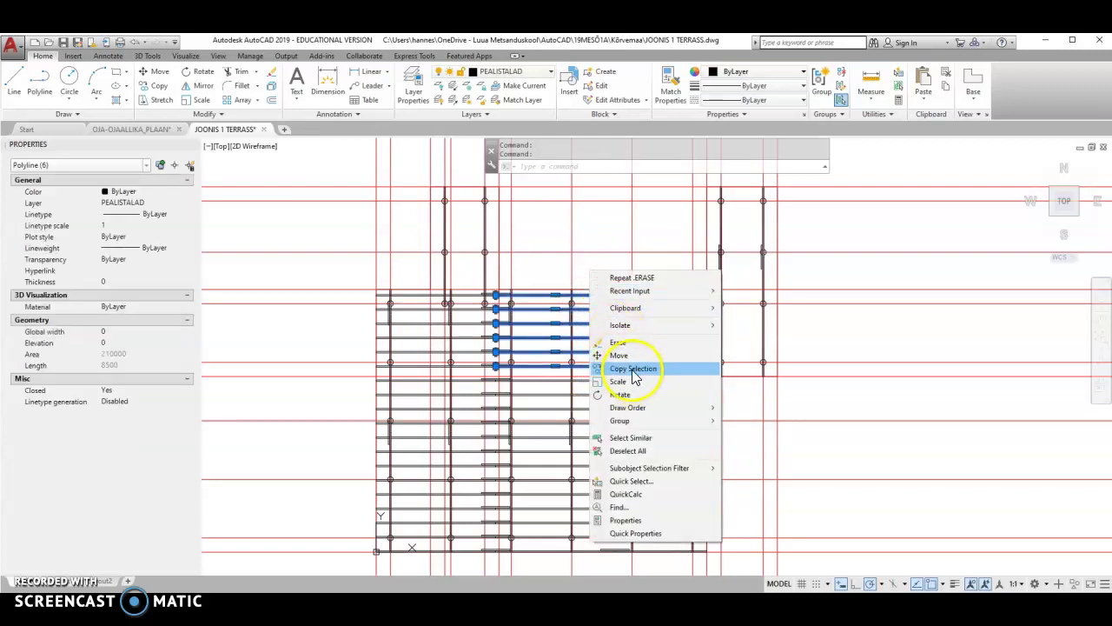
left_click(633, 370)
scroll(496, 372, "up", 5)
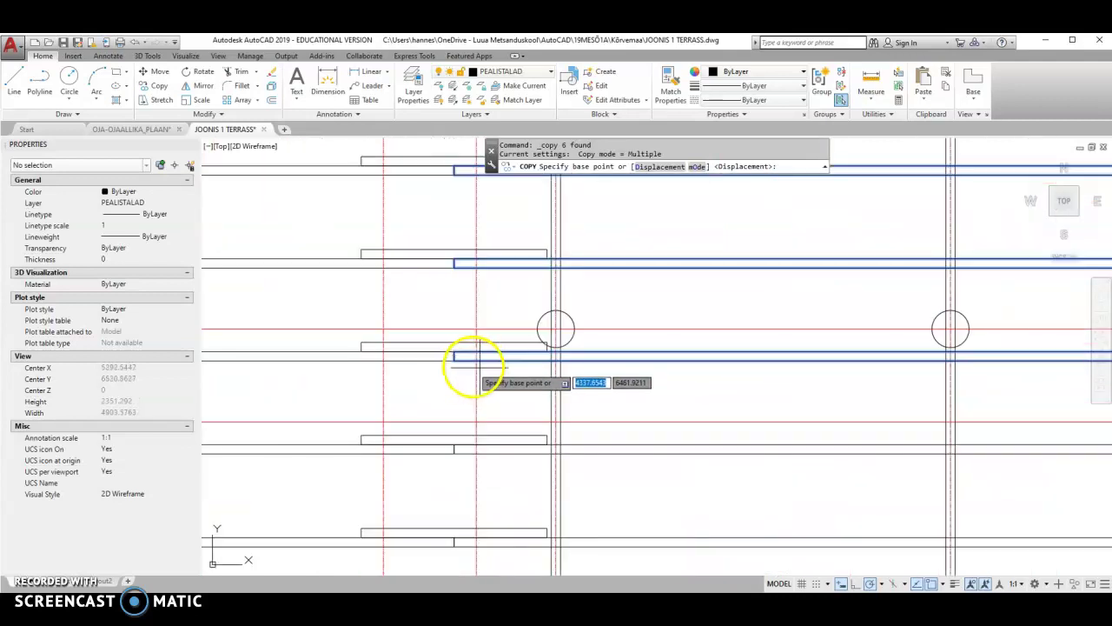
left_click(455, 363)
scroll(461, 363, "down", 5)
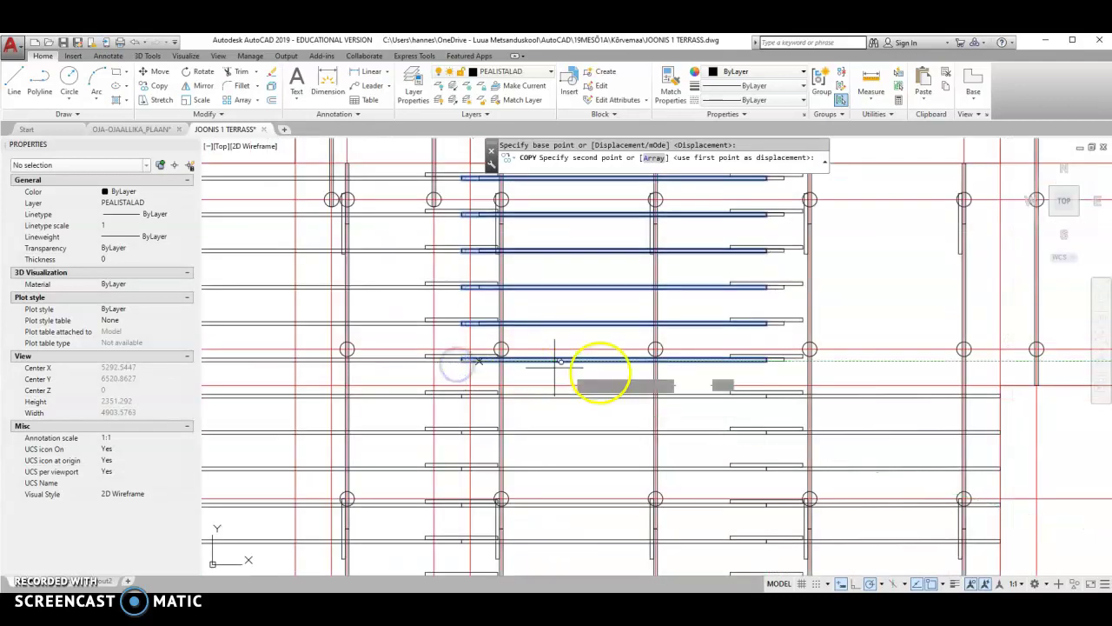
scroll(767, 364, "up", 2)
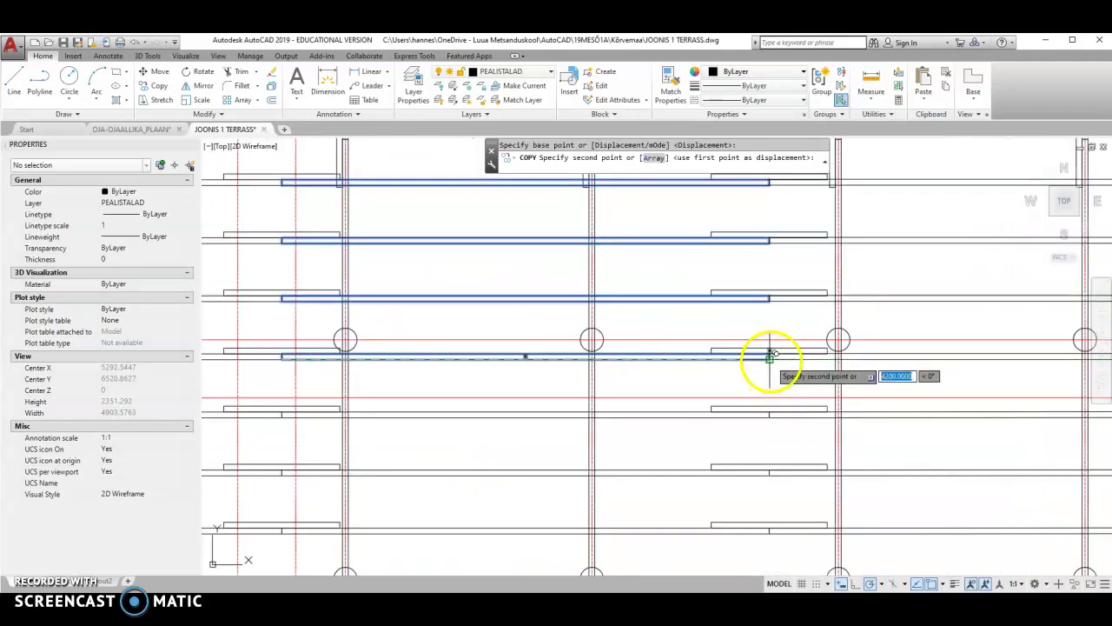
left_click(770, 356)
- Place a second copy of the six beams at the right end of the first copies and finish copying
scroll(769, 359, "down", 4)
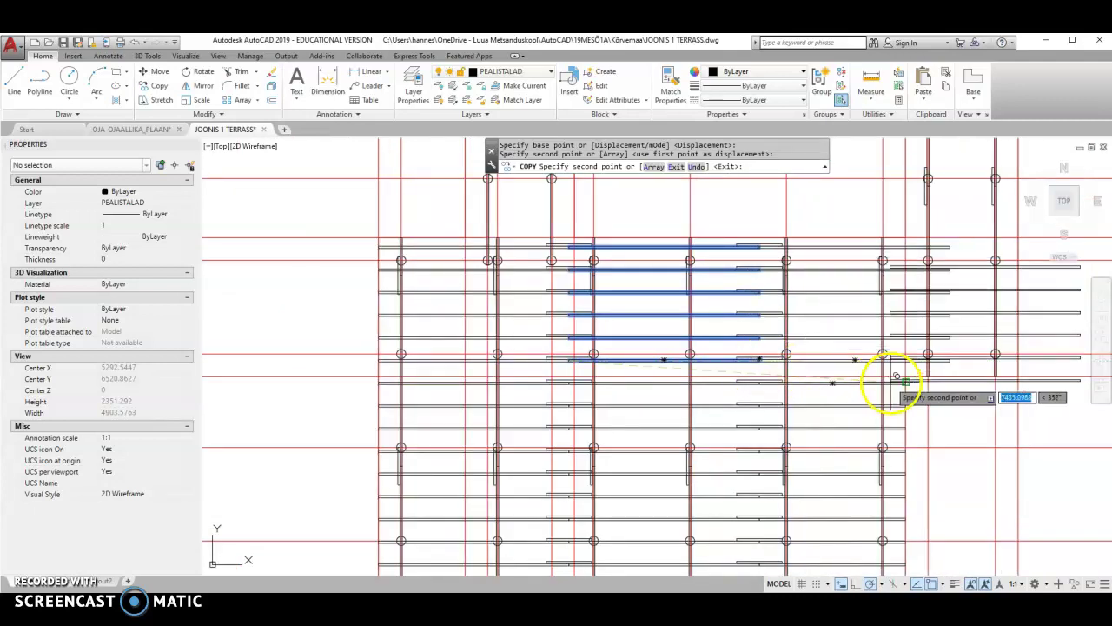
middle_click_drag(895, 378, 701, 390)
scroll(792, 369, "up", 2)
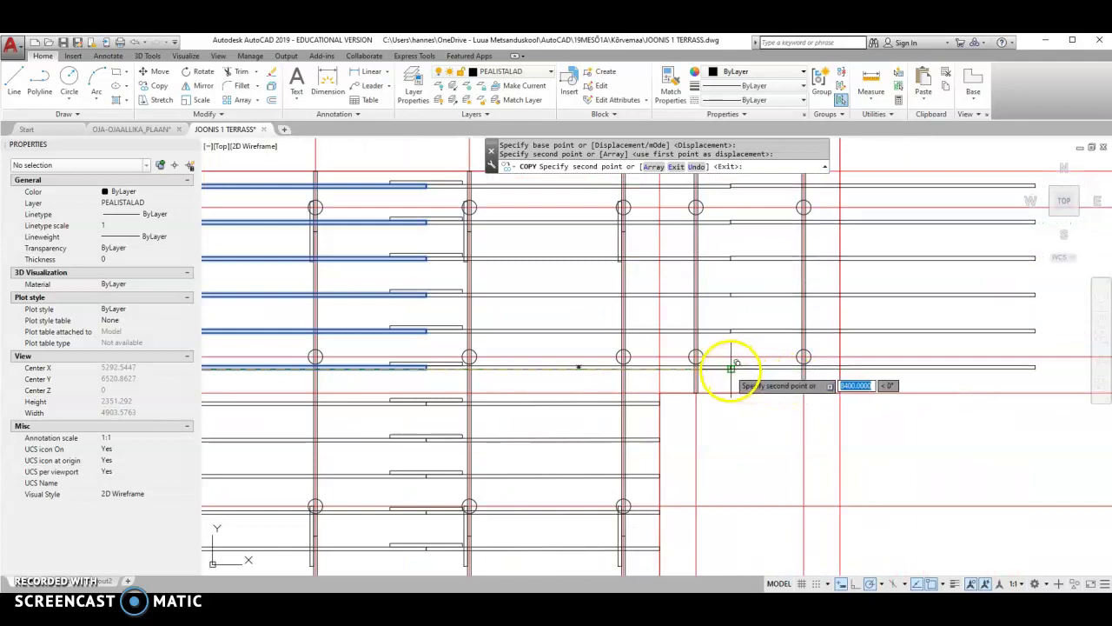
left_click(731, 367)
scroll(732, 372, "down", 2)
right_click(876, 418)
left_click(893, 423)
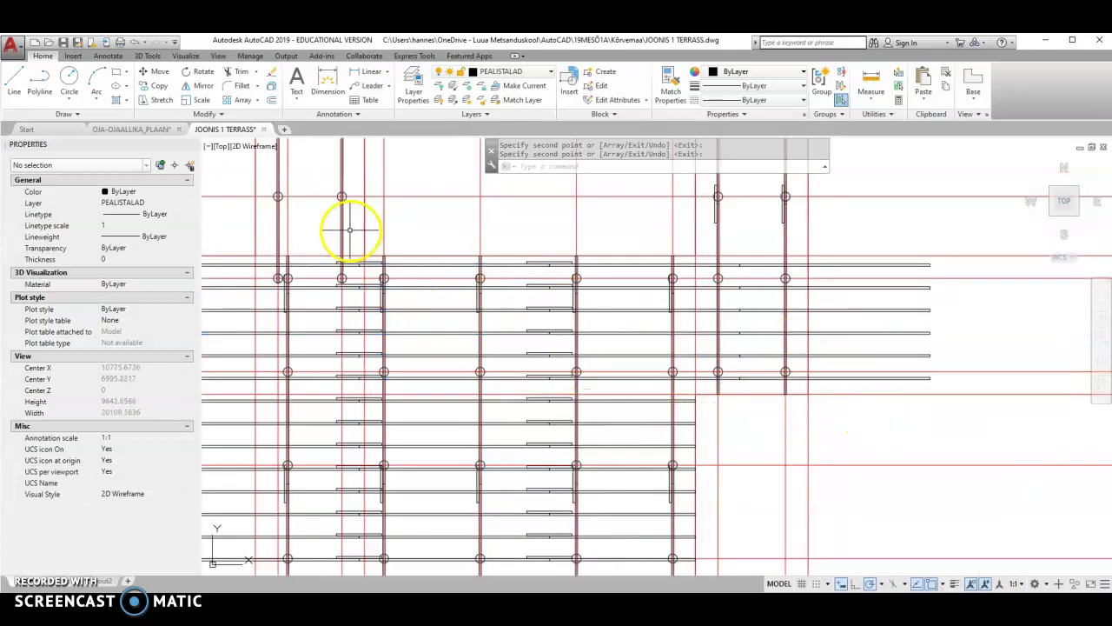
- Stretch the free ends of the six outermost beams back to the vertical axis at the right extension's outer edge
left_click(159, 102)
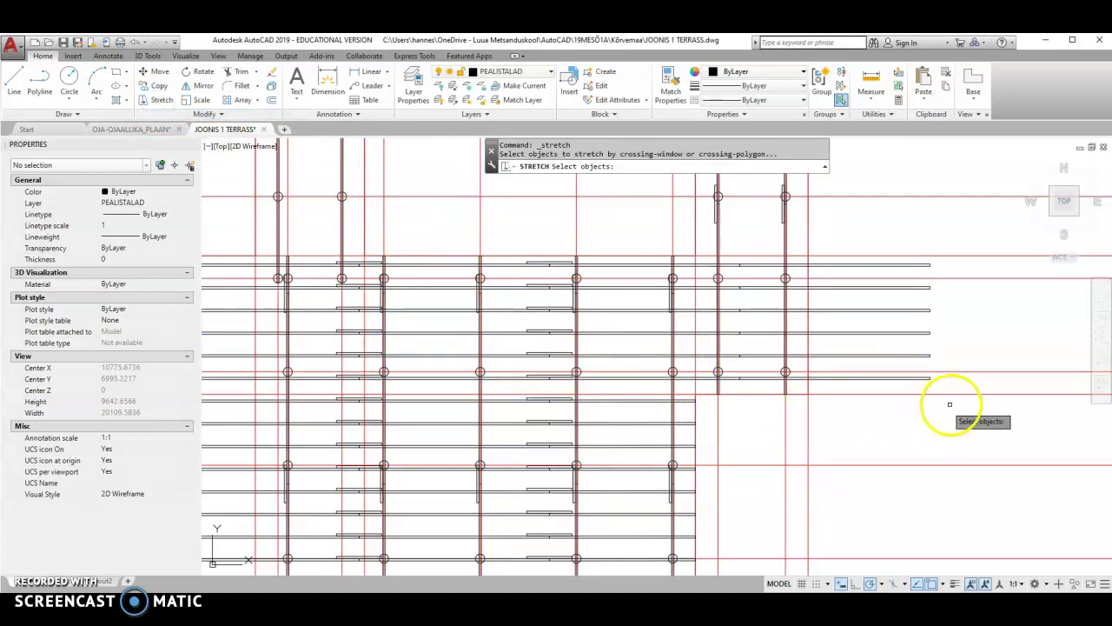
left_click(897, 240)
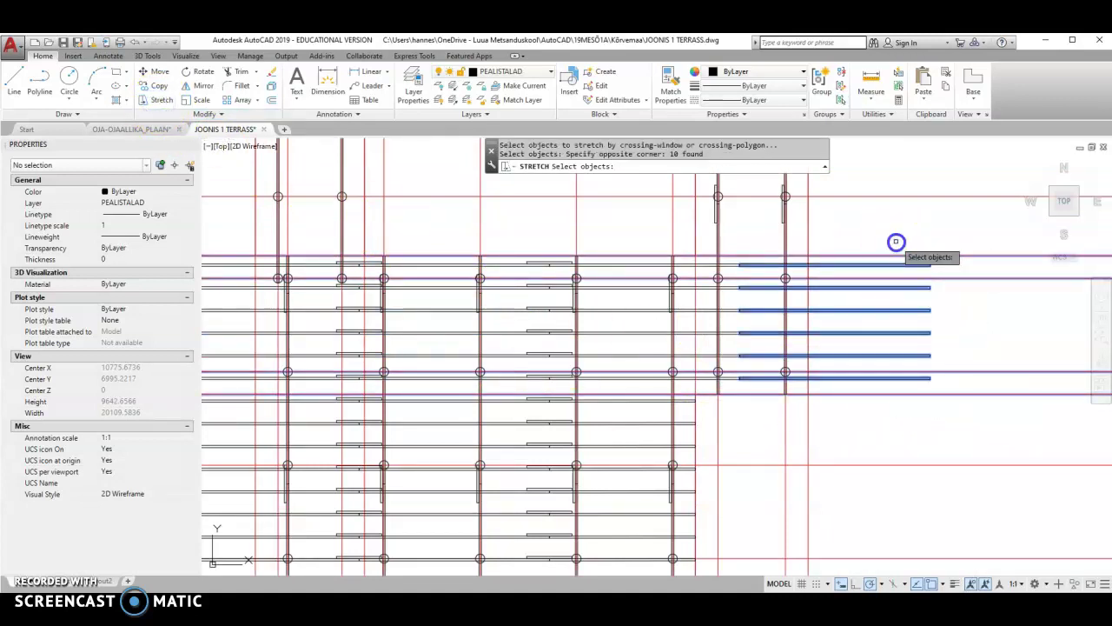
right_click(943, 316)
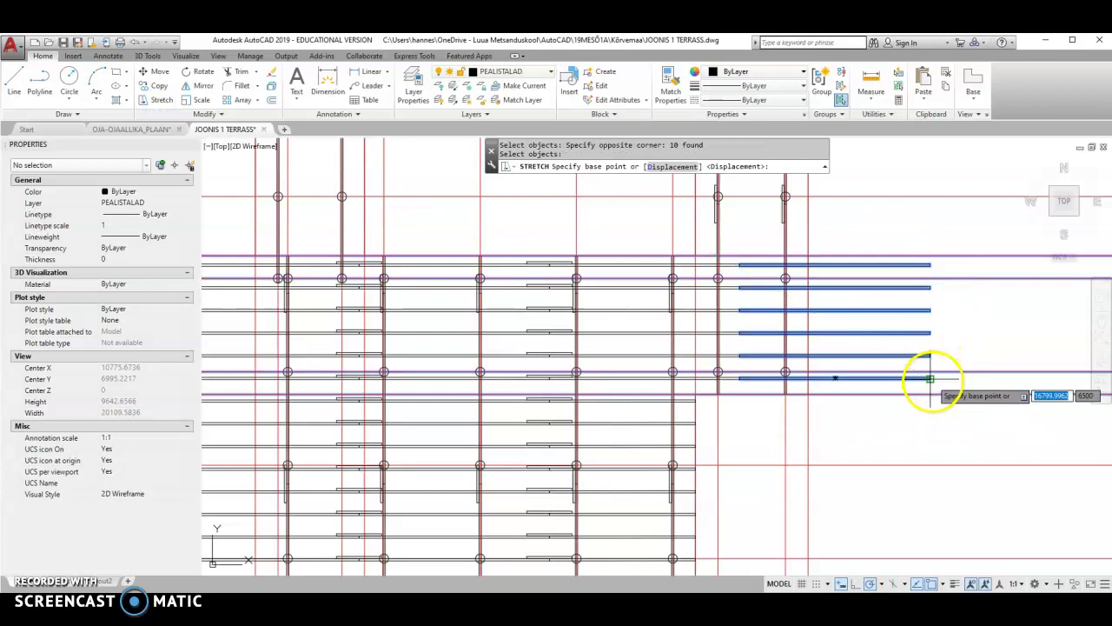
left_click(931, 380)
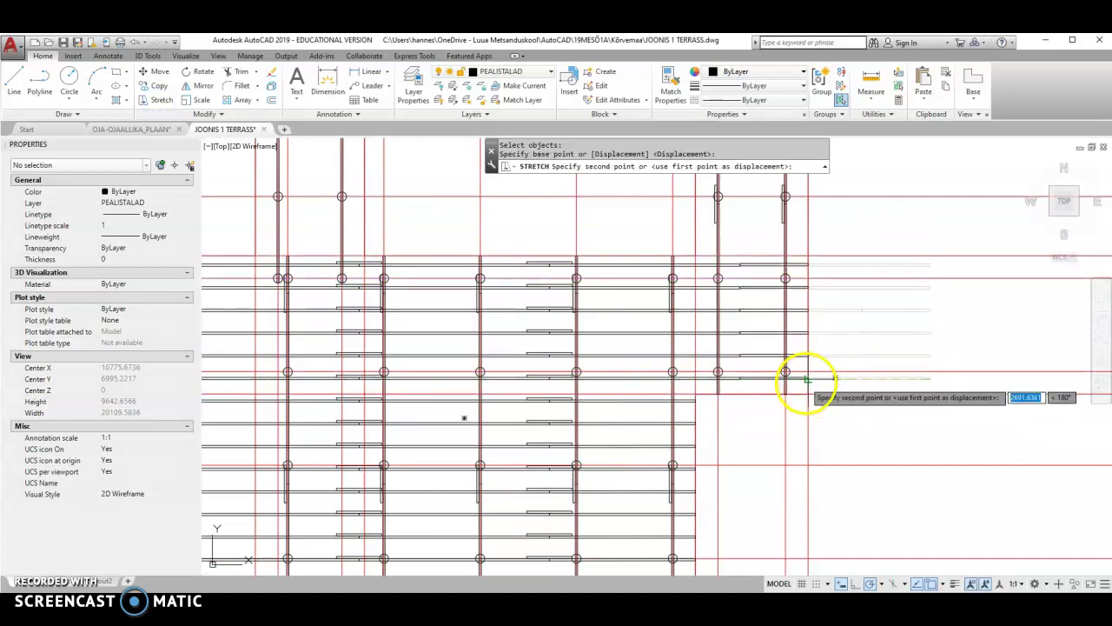
left_click(807, 380)
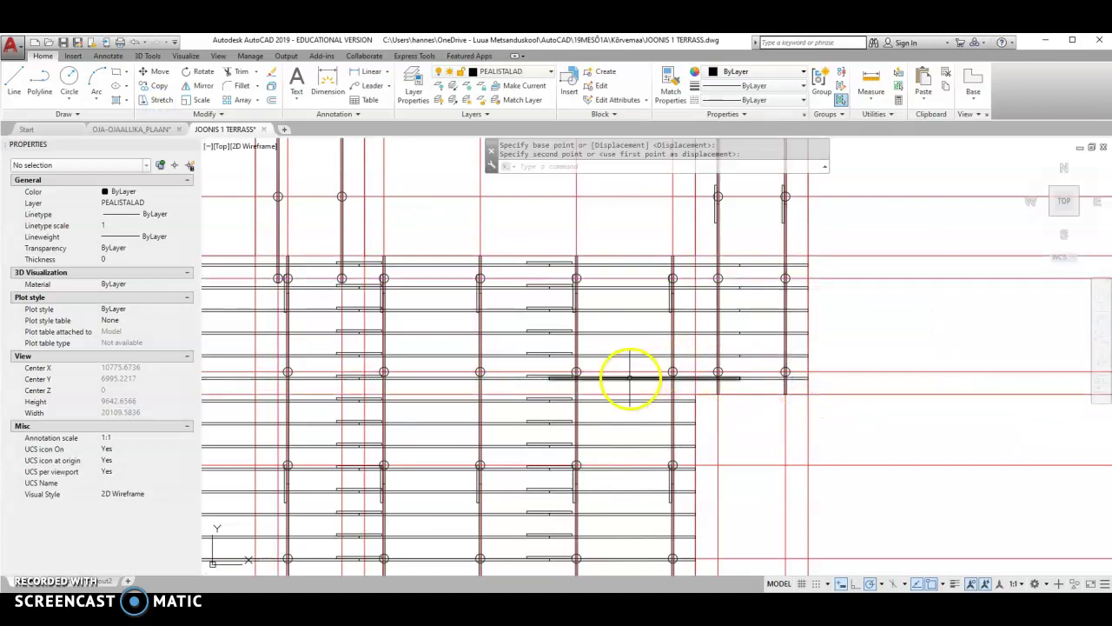
- Copy the six splice pieces of the top rows from their lower midpoint to the new beam joints in the right extension
left_click(520, 386)
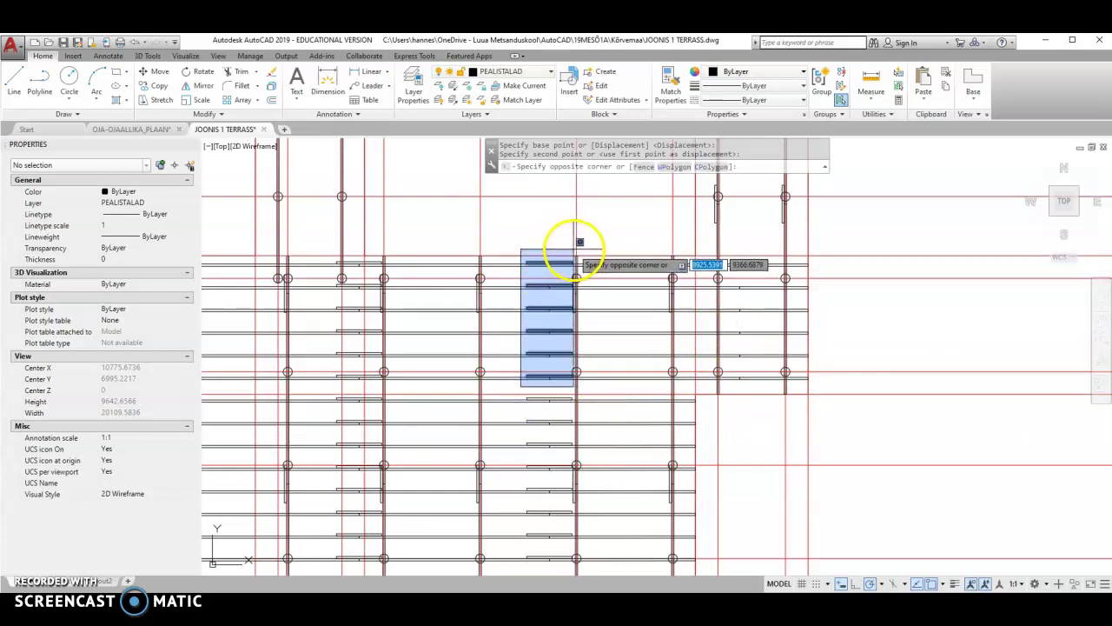
left_click(573, 251)
right_click(529, 249)
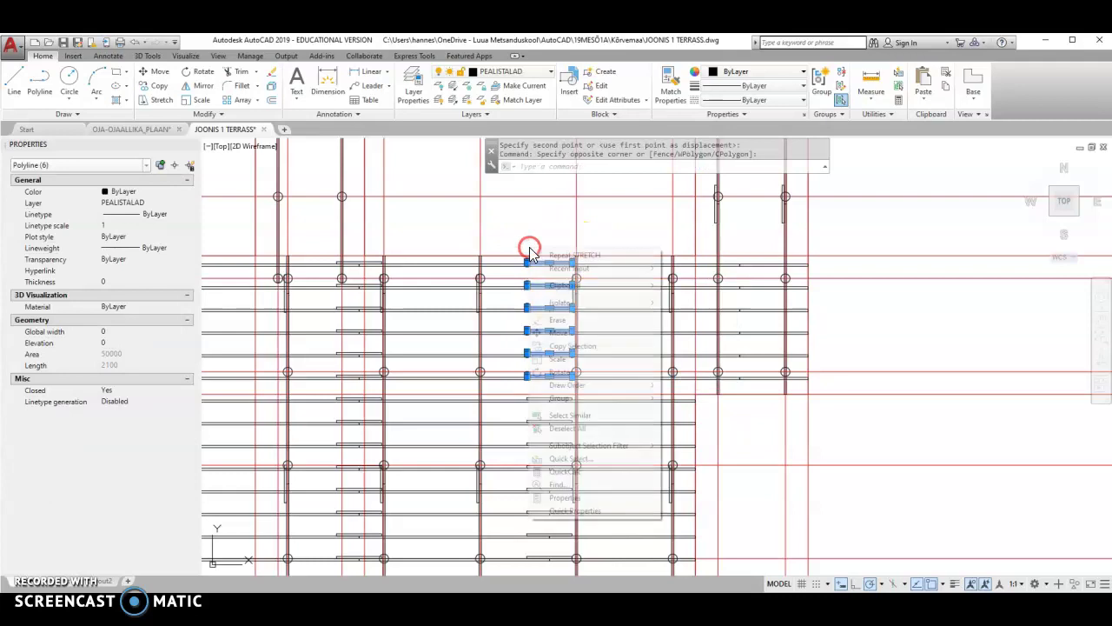
left_click(560, 347)
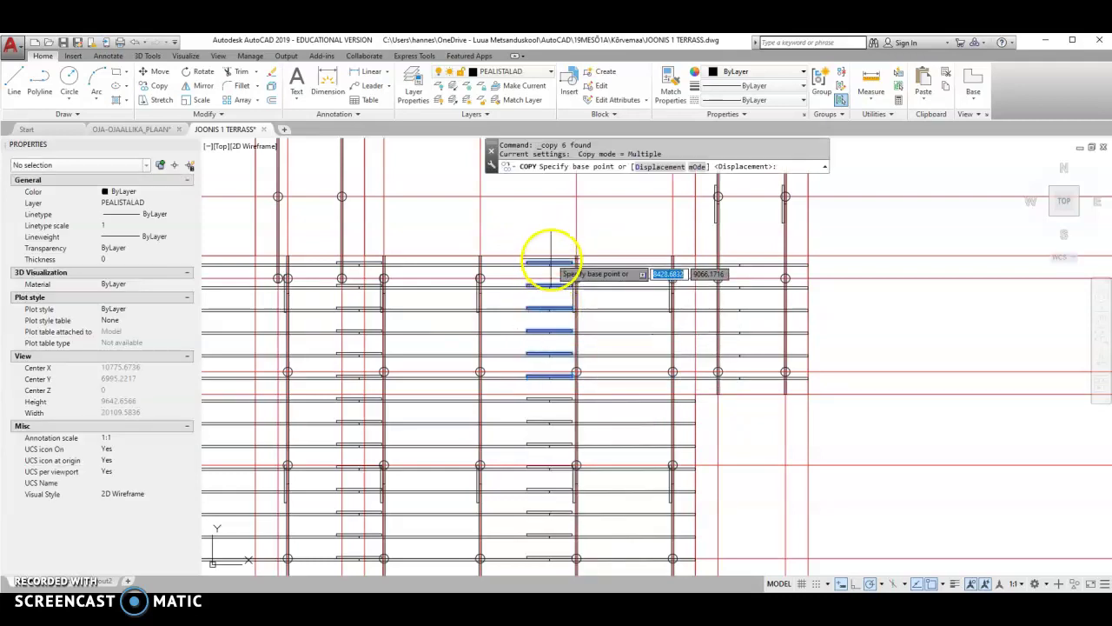
scroll(550, 258, "up", 5)
left_click(544, 279)
scroll(544, 278, "down", 4)
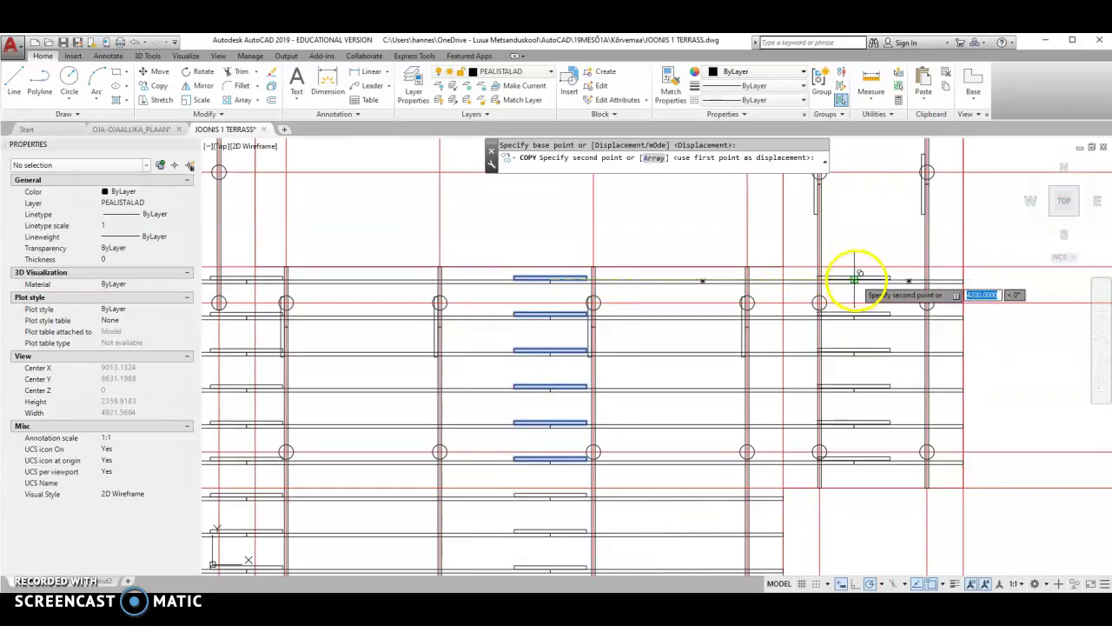
left_click(856, 278)
right_click(711, 252)
left_click(782, 290)
scroll(806, 289, "down", 2)
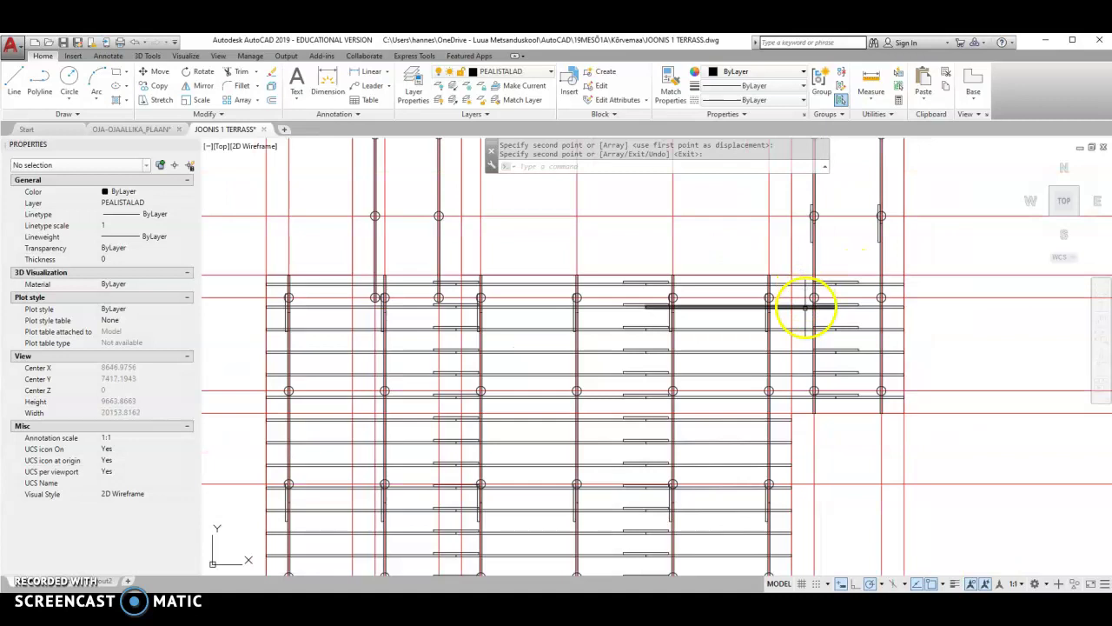
- Copy the top row's middle beam from its lower left corner to where the right extension's lower edge meets the main area's right edge
mouse_move(839, 318)
middle_mouse_down()
mouse_move(732, 316)
mouse_move(757, 391)
middle_mouse_up()
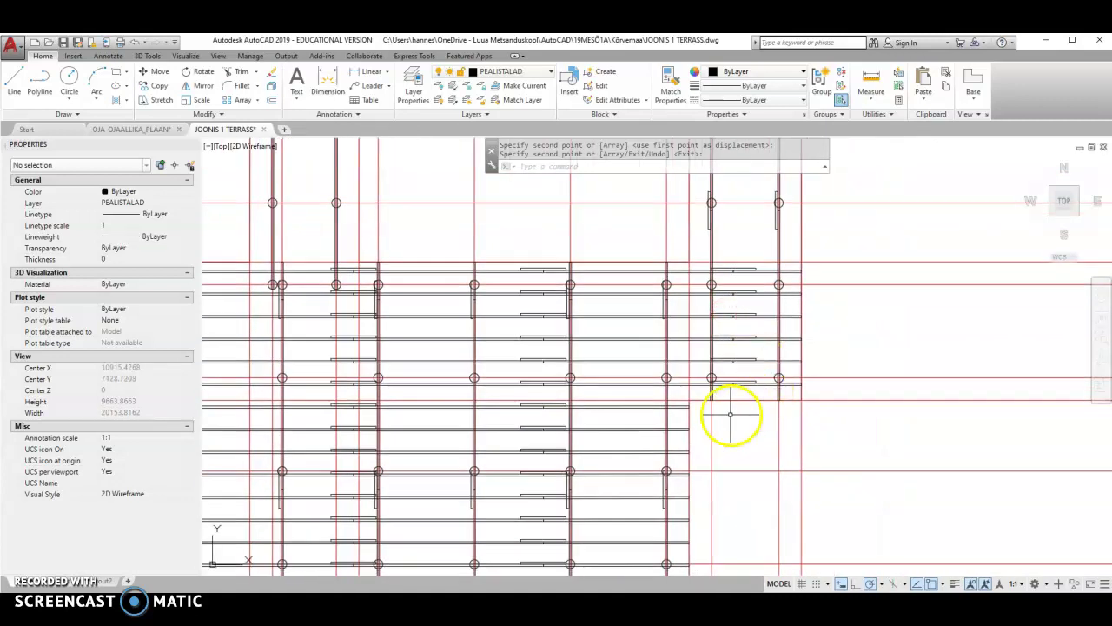
scroll(716, 403, "up", 2)
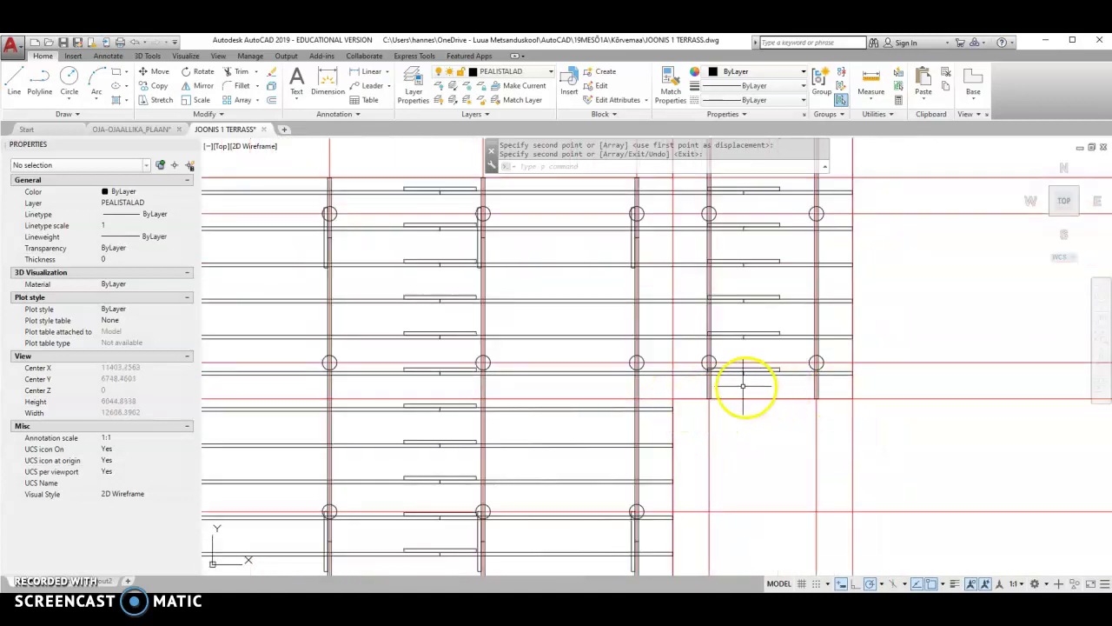
middle_click_drag(393, 214, 608, 278)
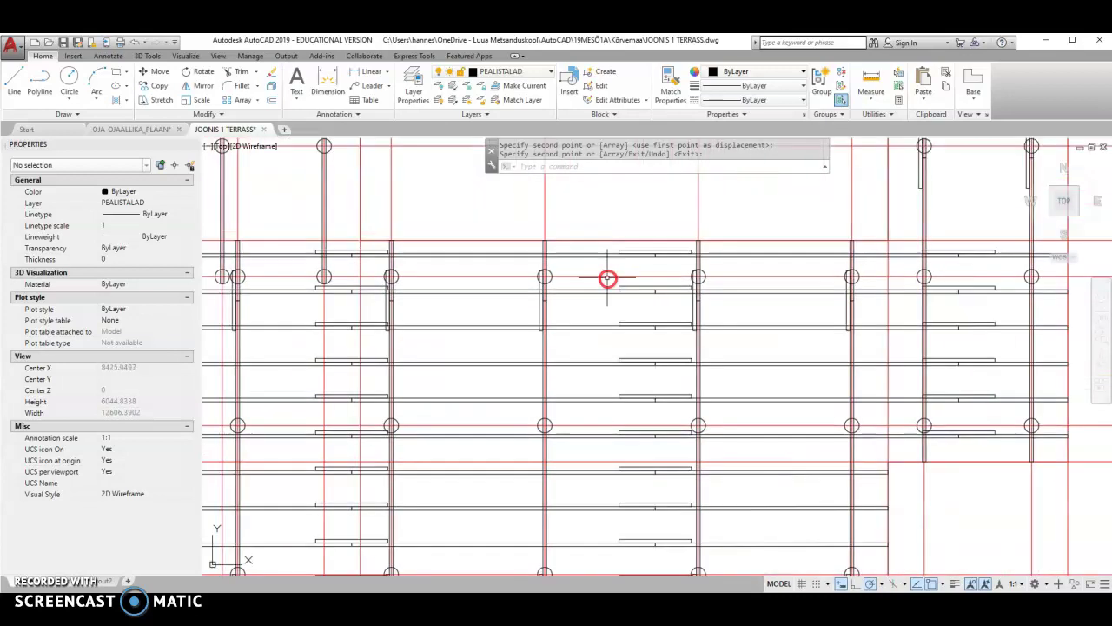
key("Return")
left_click(507, 255)
right_click(483, 216)
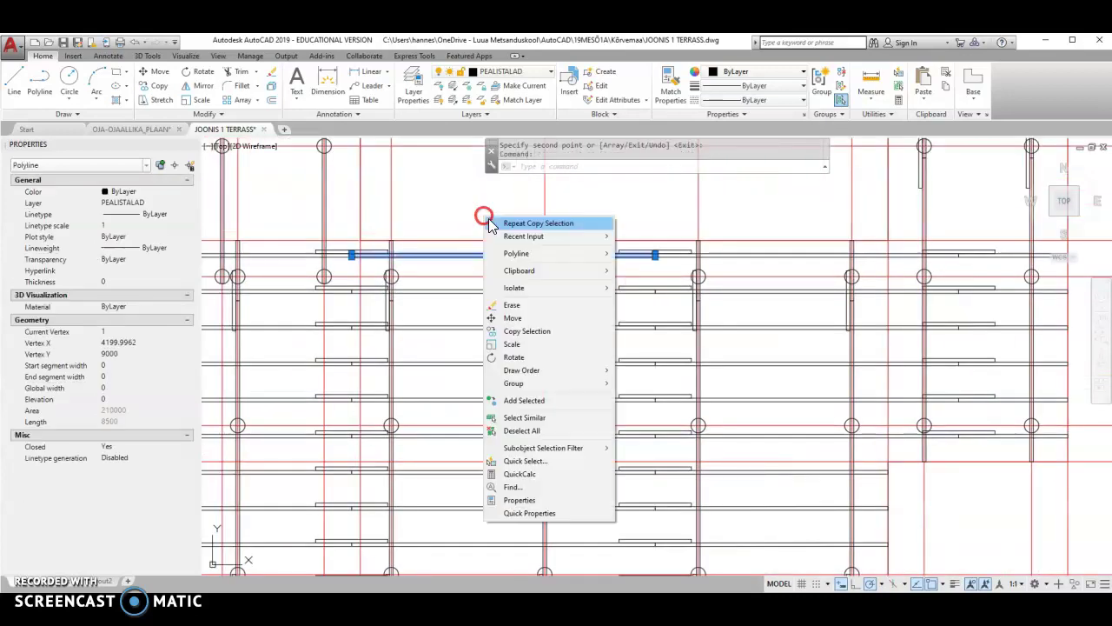
left_click(521, 330)
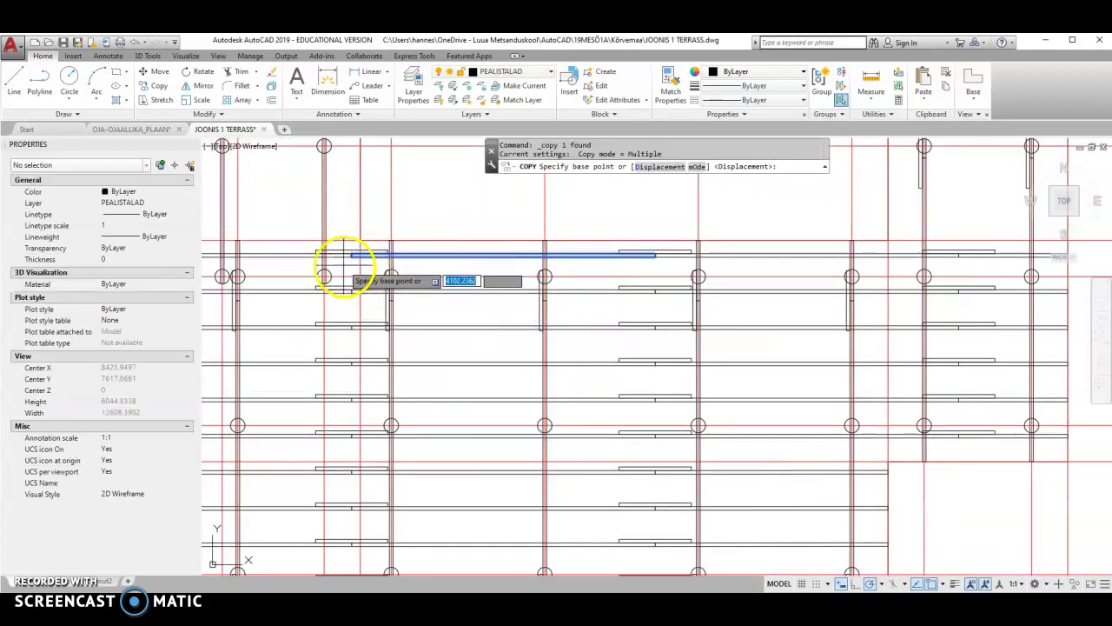
scroll(335, 261, "up", 2)
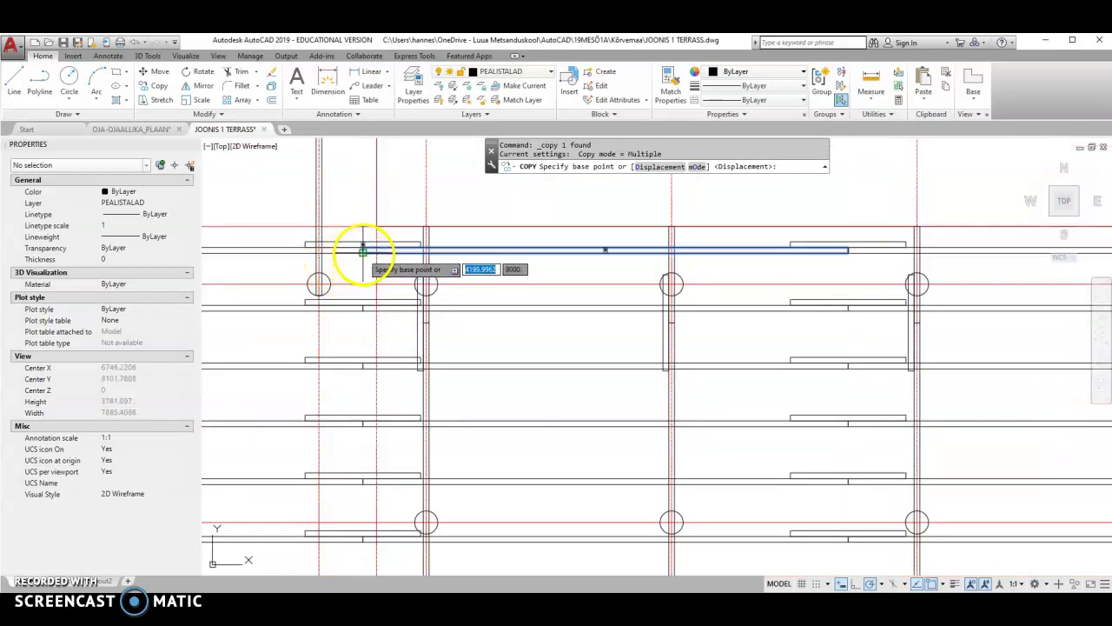
left_click(363, 252)
scroll(374, 256, "down", 2)
scroll(696, 377, "up", 2)
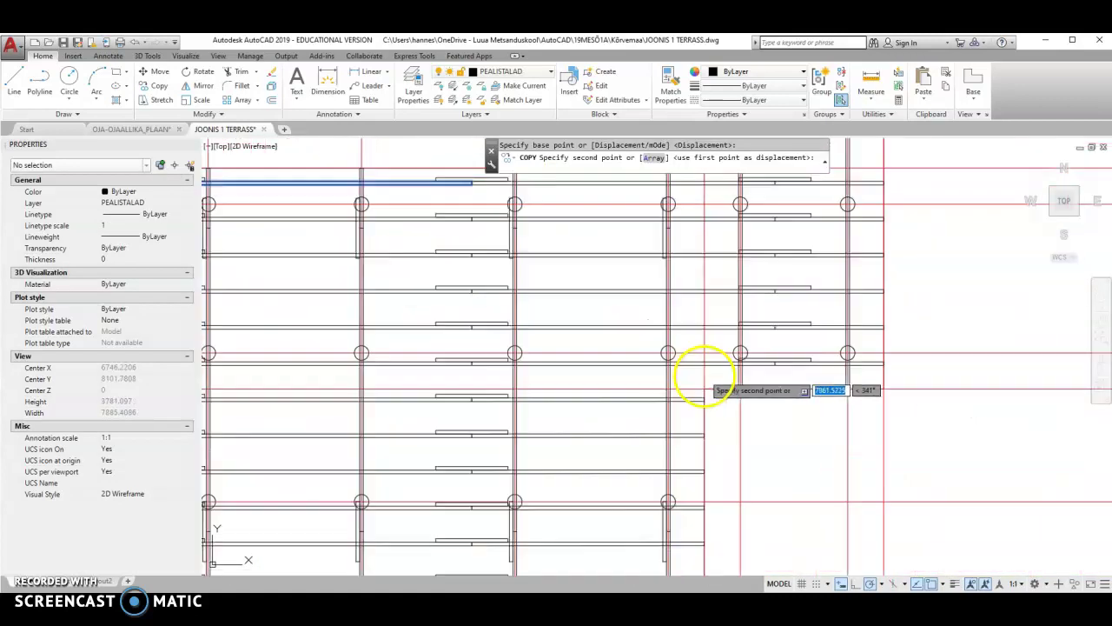
left_click(704, 397)
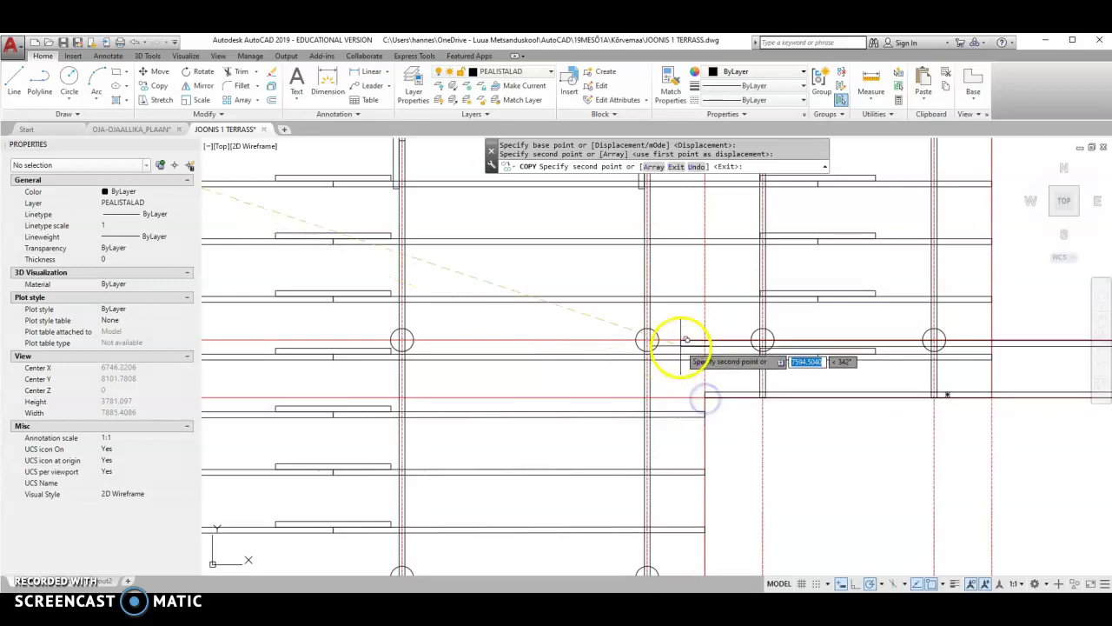
- End the beam copying without placing another copy
scroll(691, 340, "down", 2)
middle_click_drag(695, 338, 626, 410)
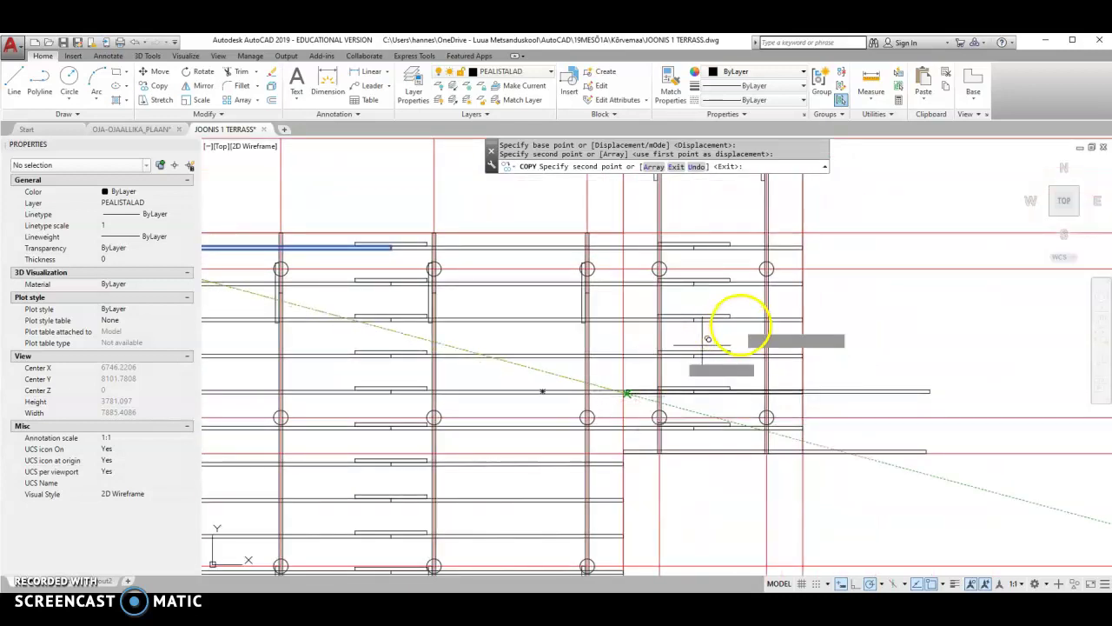
scroll(782, 330, "down", 2)
middle_click_drag(762, 345, 735, 379)
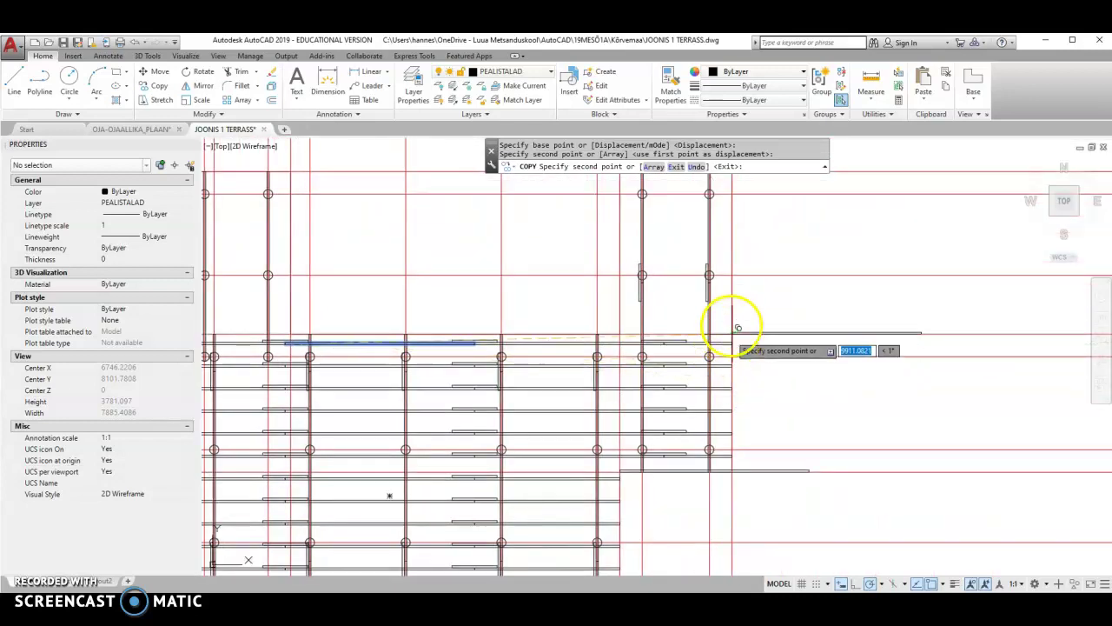
scroll(702, 309, "up", 2)
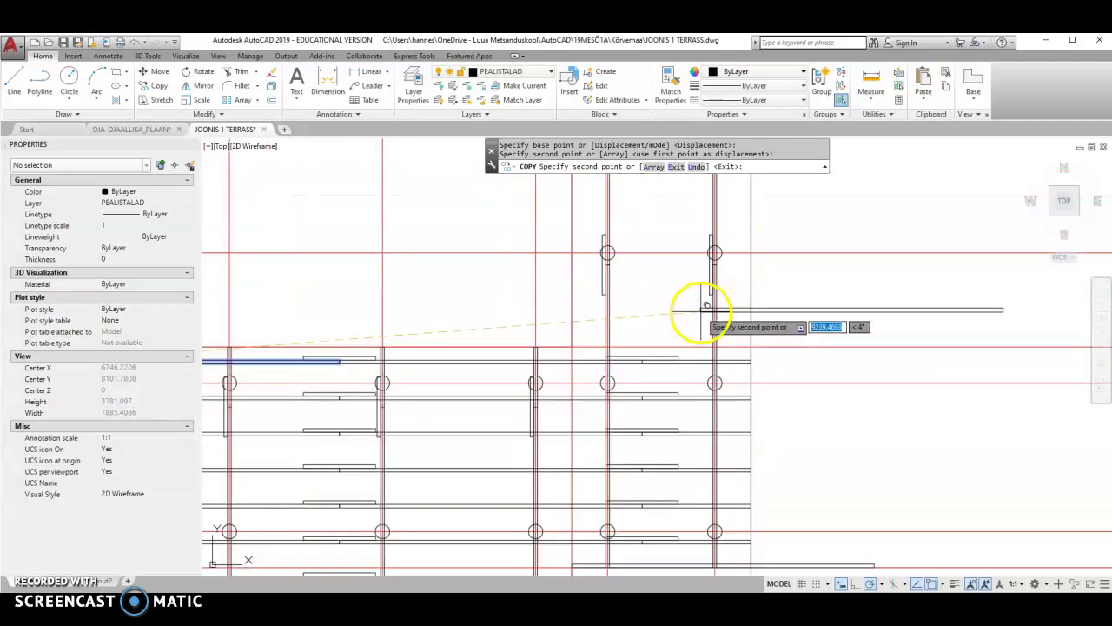
left_click(773, 320)
right_click(773, 320)
left_click(793, 324)
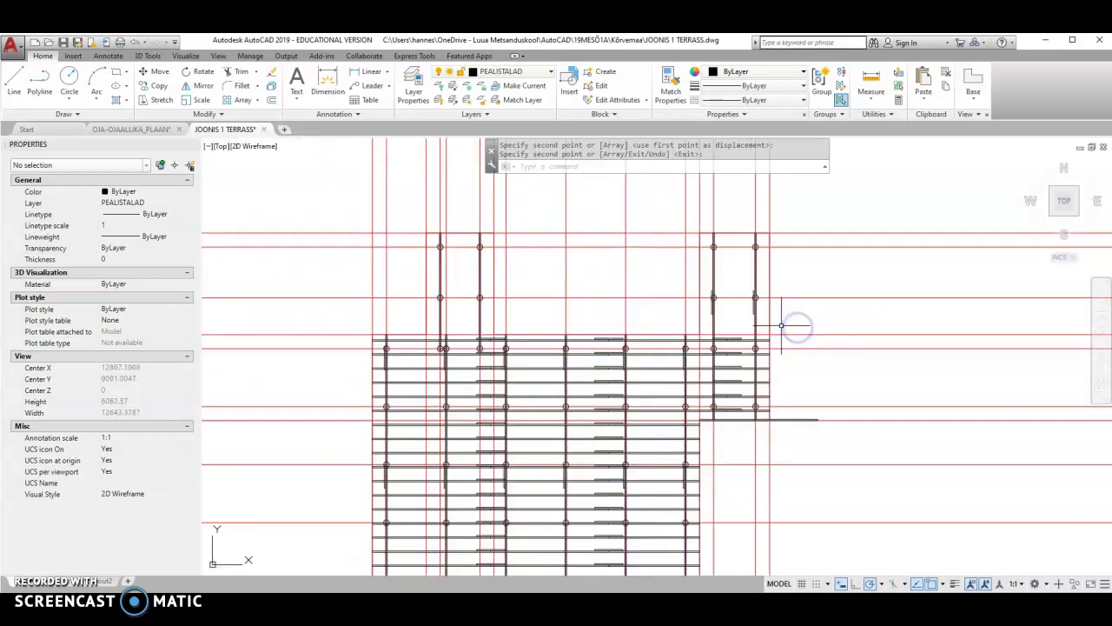
- Stretch the free right end of the beam on the right extension's lower edge back to the extension's outer vertical axis
scroll(784, 355, "up", 4)
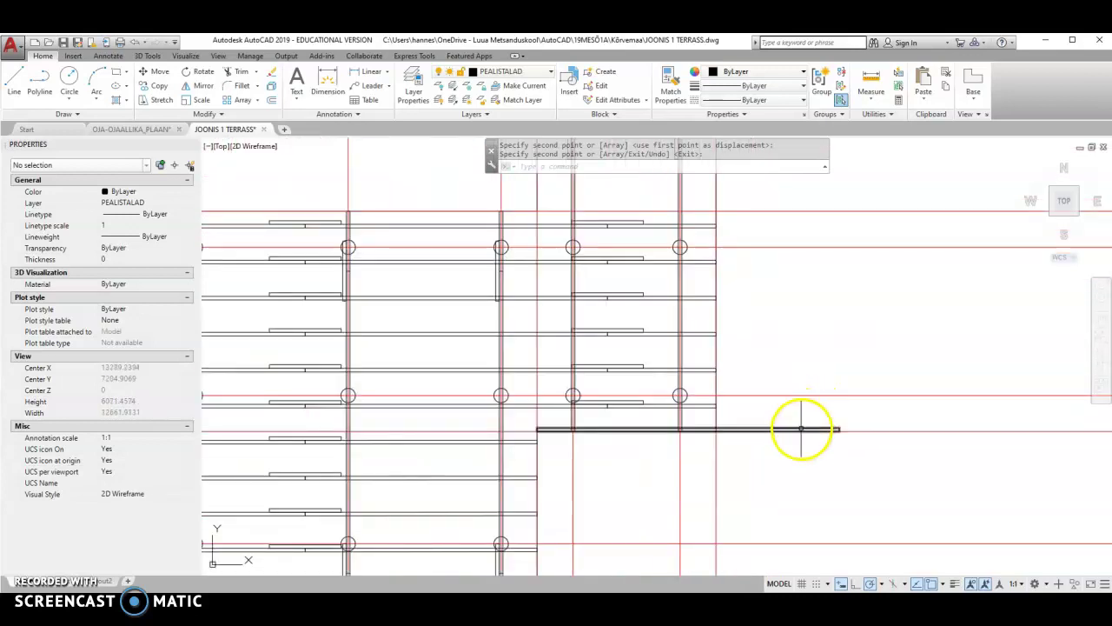
left_click(801, 428)
scroll(832, 429, "up", 5)
left_click(829, 428)
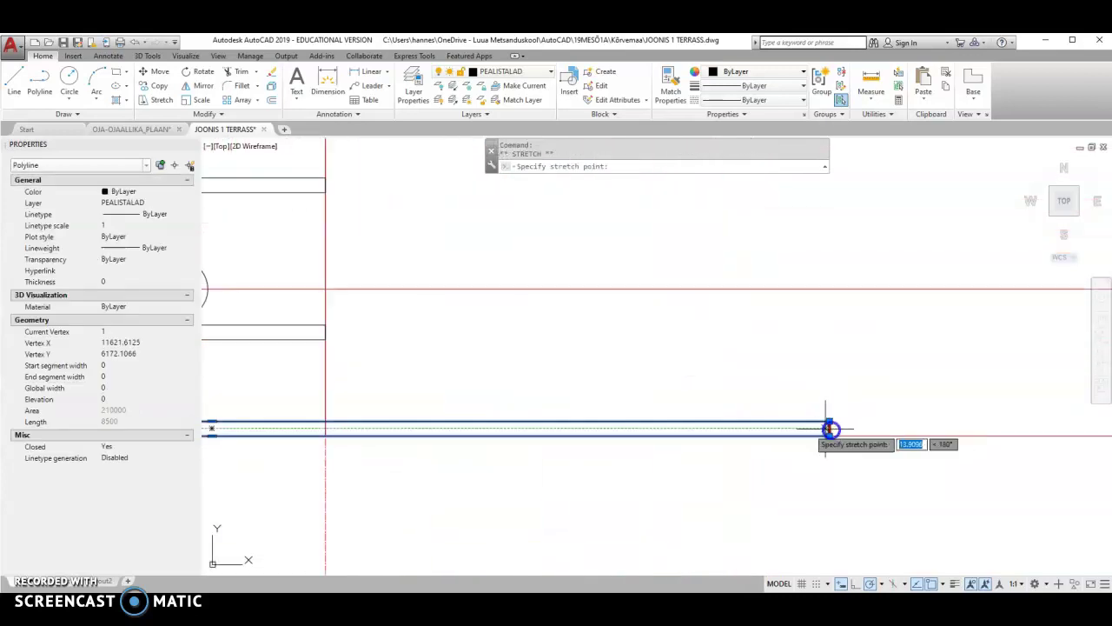
left_click(326, 428)
scroll(326, 428, "down", 5)
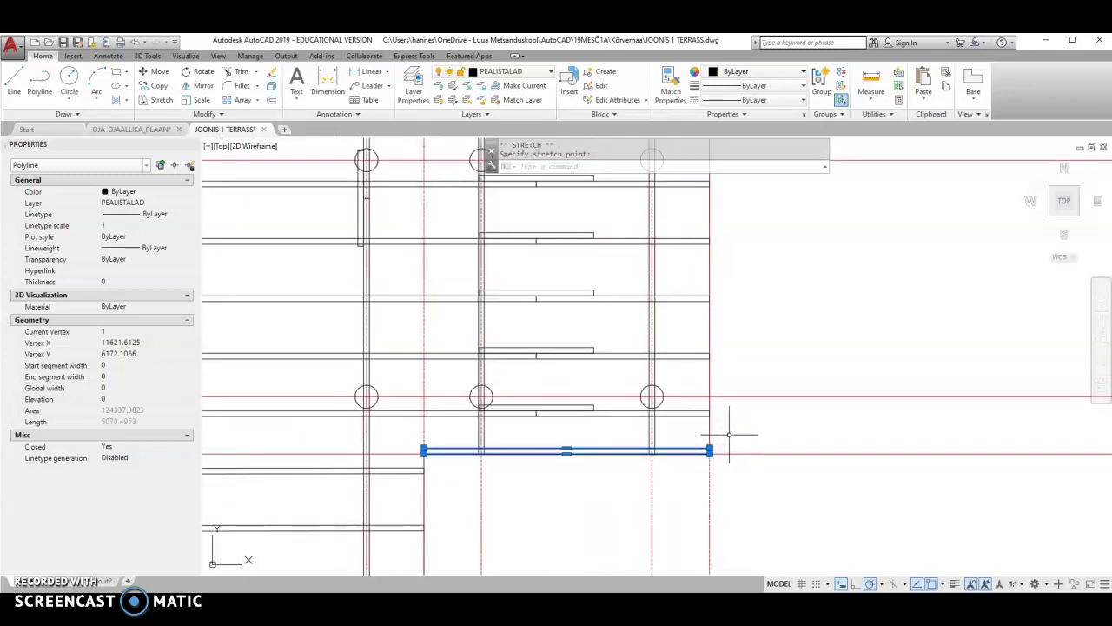
- Copy the shortened beam from its upper right corner to the right extension's top outer corner and finish copying
right_click(752, 373)
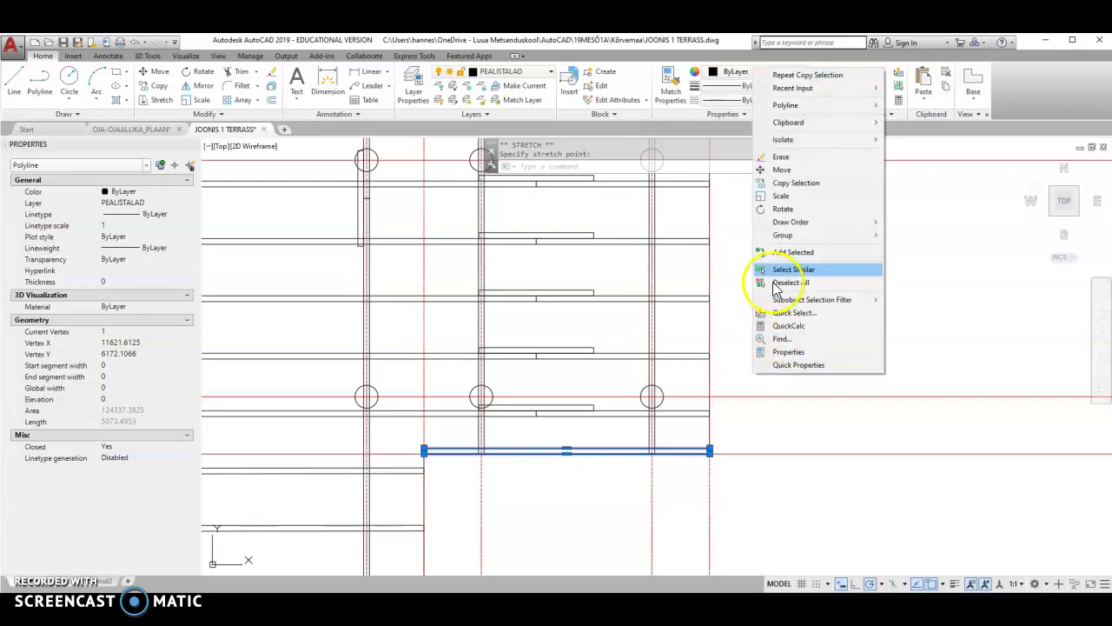
left_click(796, 184)
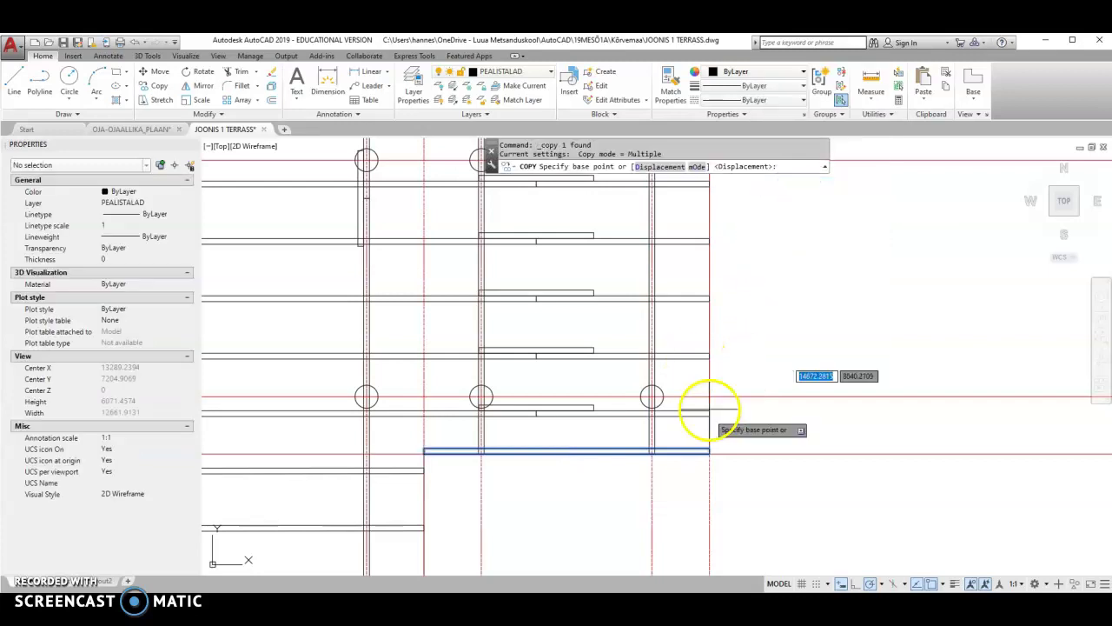
scroll(710, 452, "up", 2)
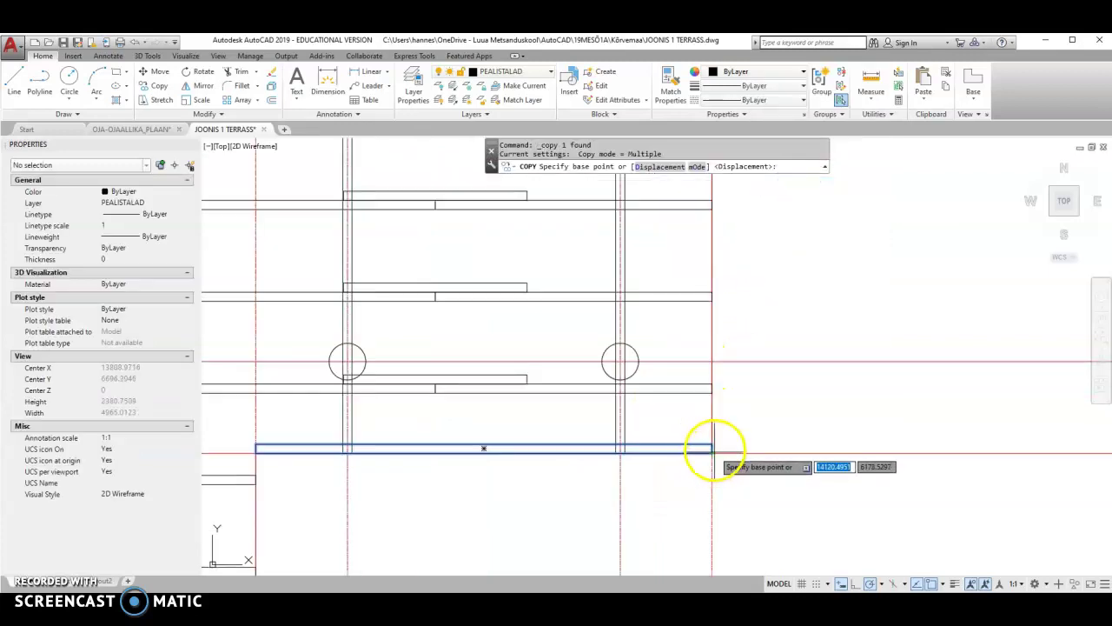
left_click(710, 444)
scroll(712, 444, "down", 3)
middle_click_drag(717, 362, 740, 510)
scroll(740, 487, "down", 2)
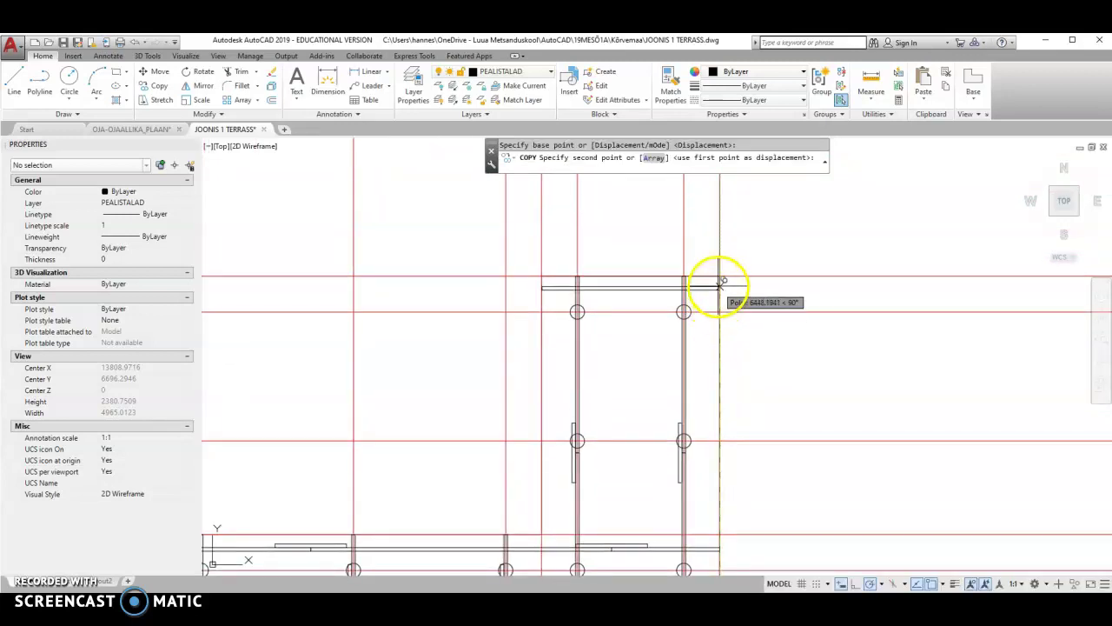
left_click(719, 274)
right_click(653, 302)
left_click(656, 306)
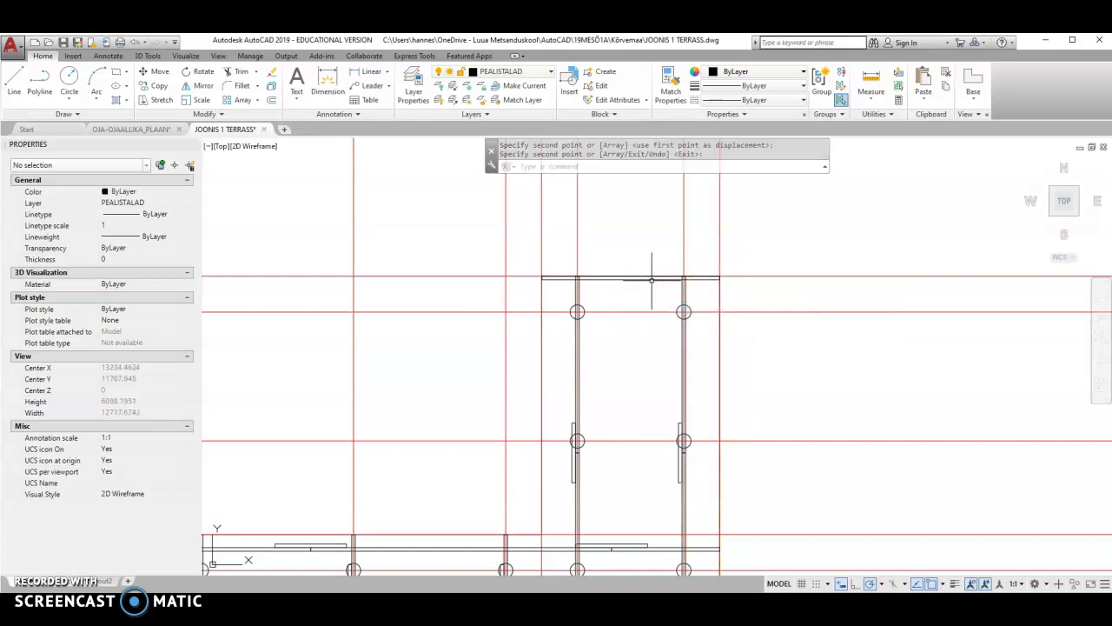
- Create a rectangular array of the right extension's top beam with 1 column and a row spacing of -500
left_click(651, 279)
left_click(241, 100)
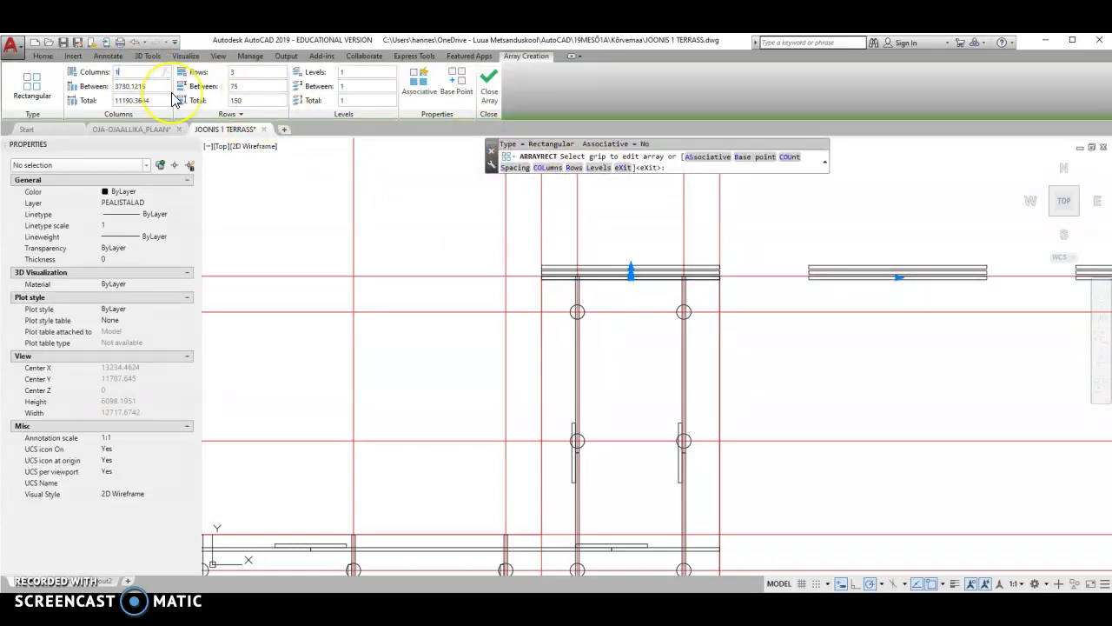
left_click(243, 85)
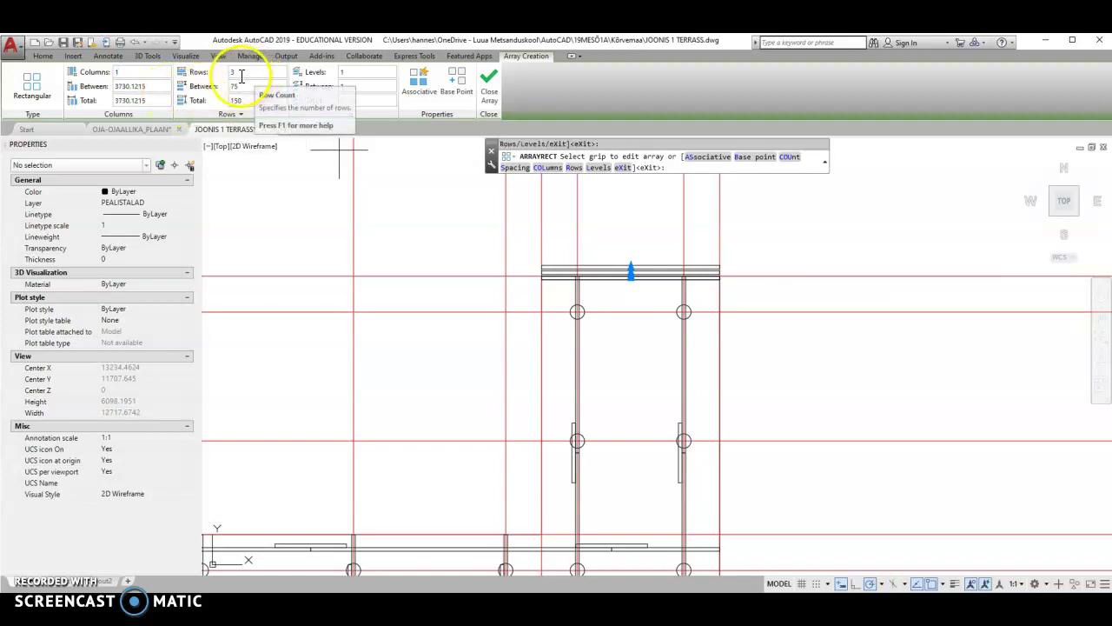
double_click(241, 86)
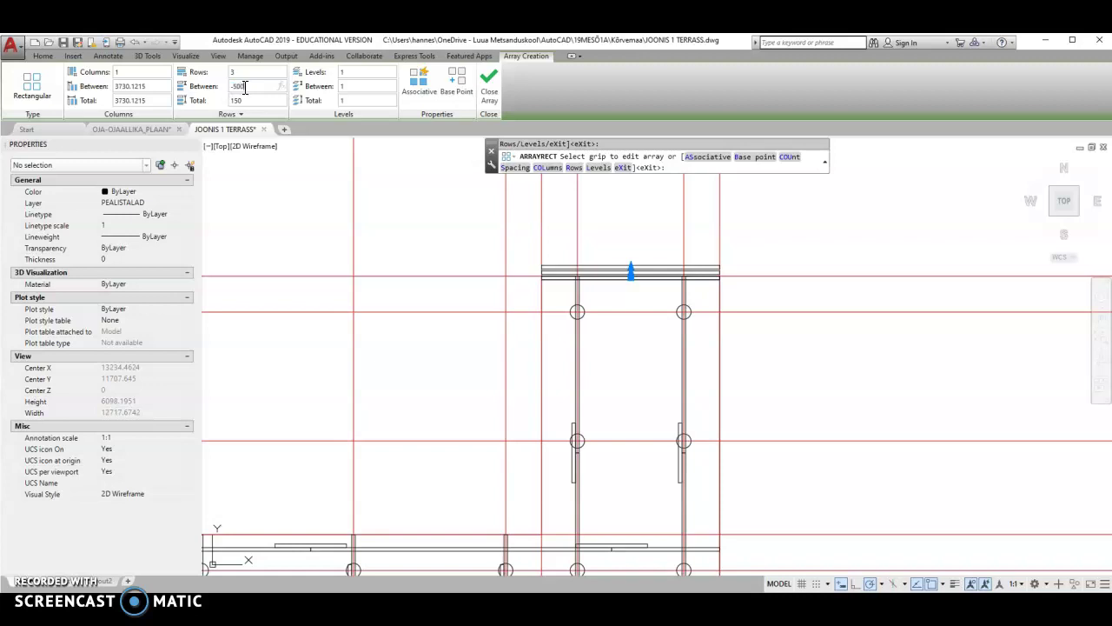
key("Return")
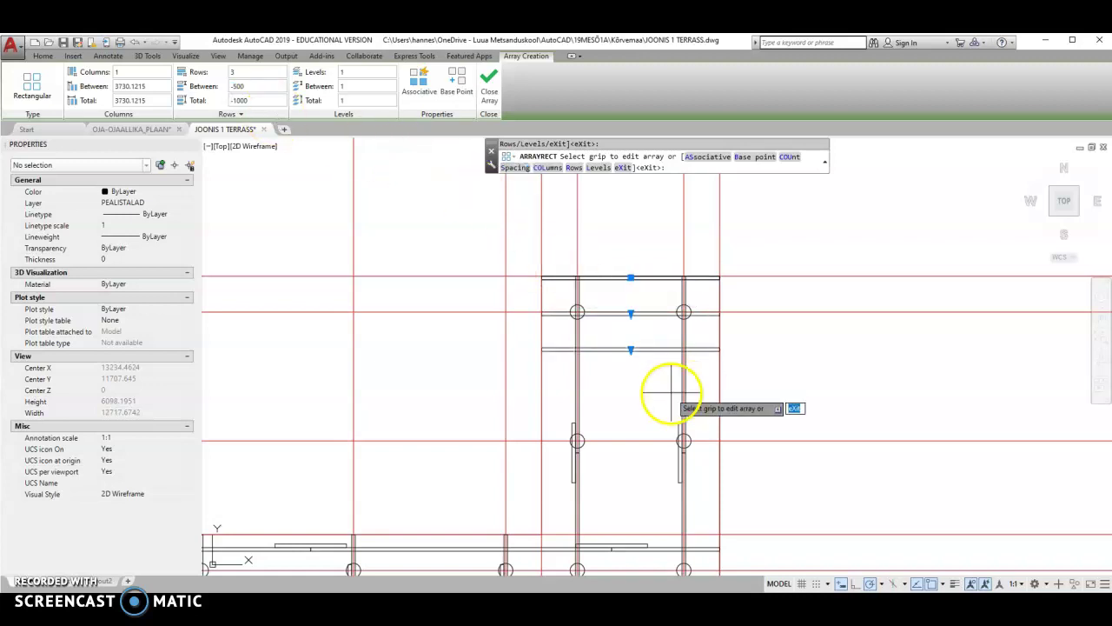
- Extend the right extension's beam array to 8 rows, down to the main area's upper edge, and close the array
scroll(631, 351, "down", 2)
left_click(631, 353)
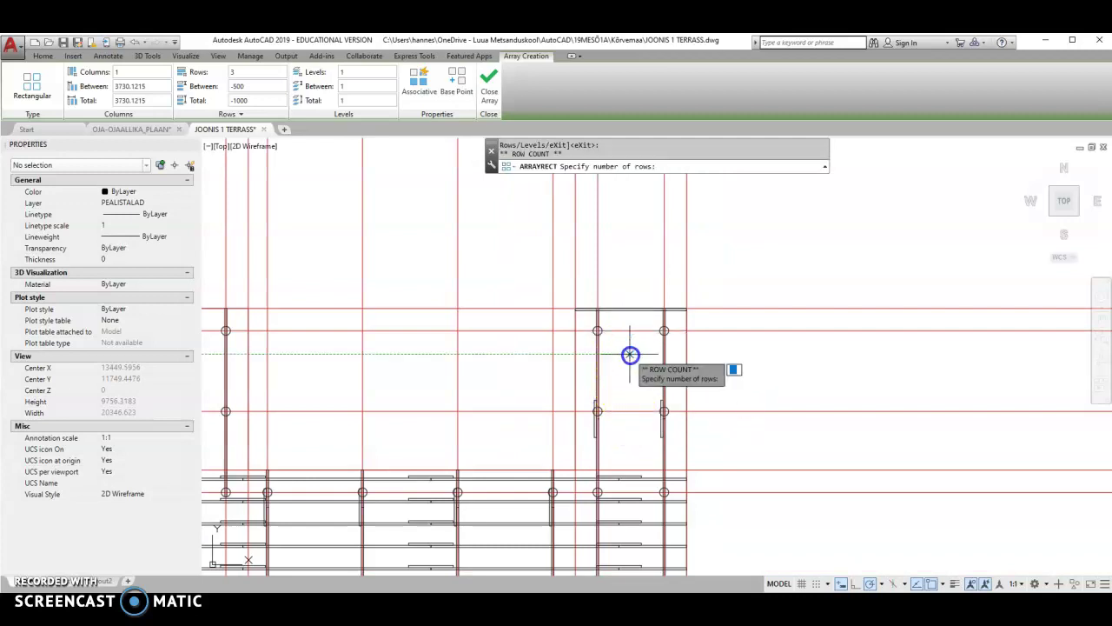
left_click(631, 471)
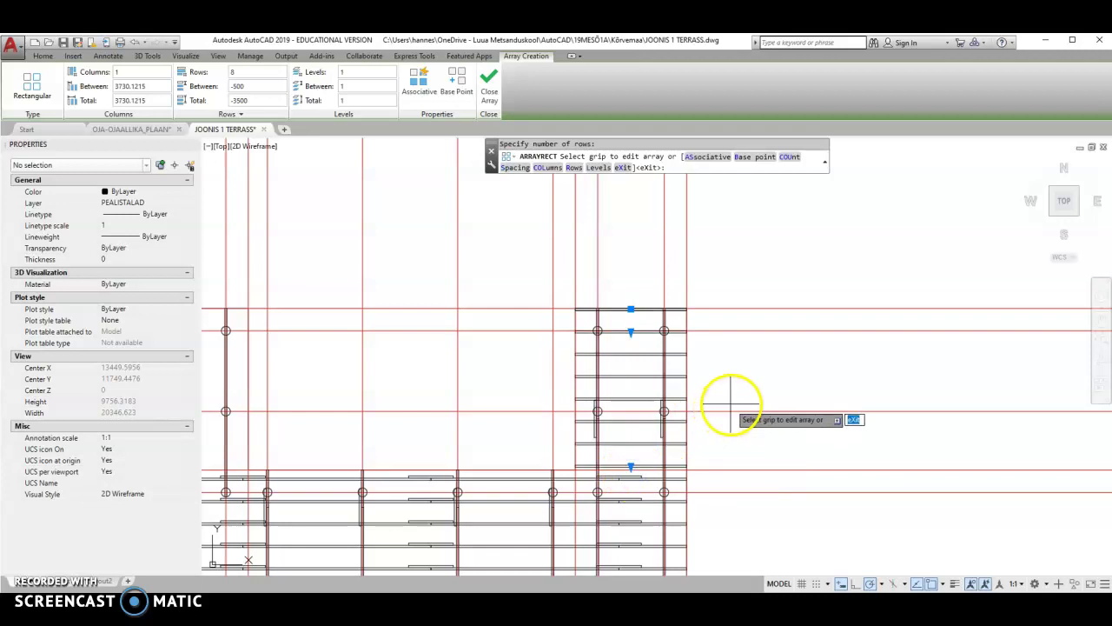
middle_click_drag(485, 347, 621, 318)
left_click(489, 91)
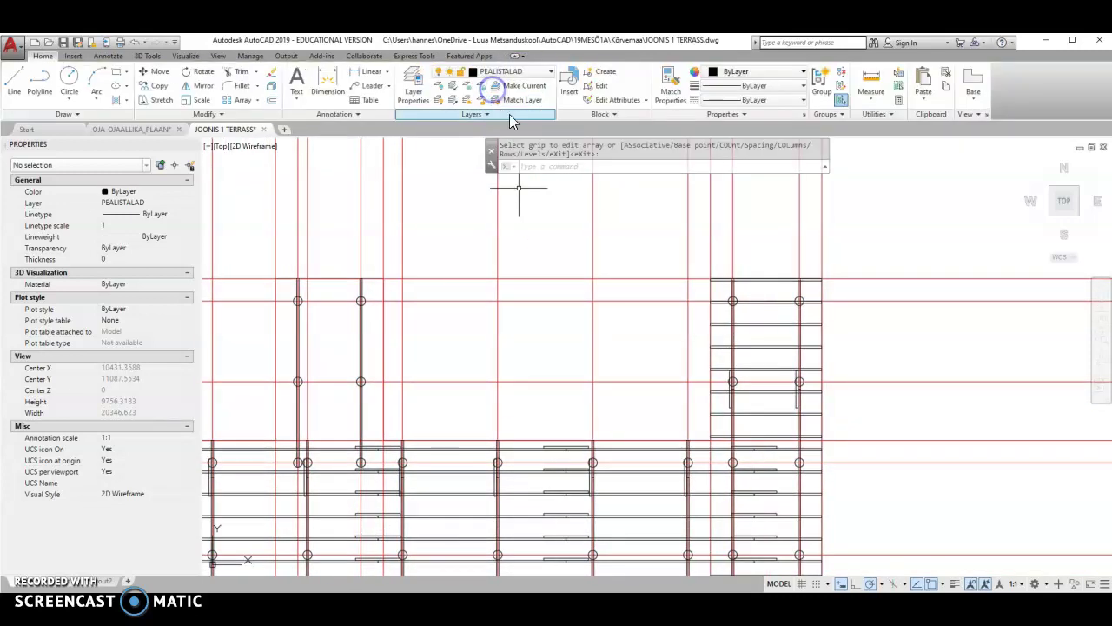
- Copy the right extension's top beam from its upper left corner to the upper left corner of the left extension and finish copying
left_click(765, 279)
right_click(764, 228)
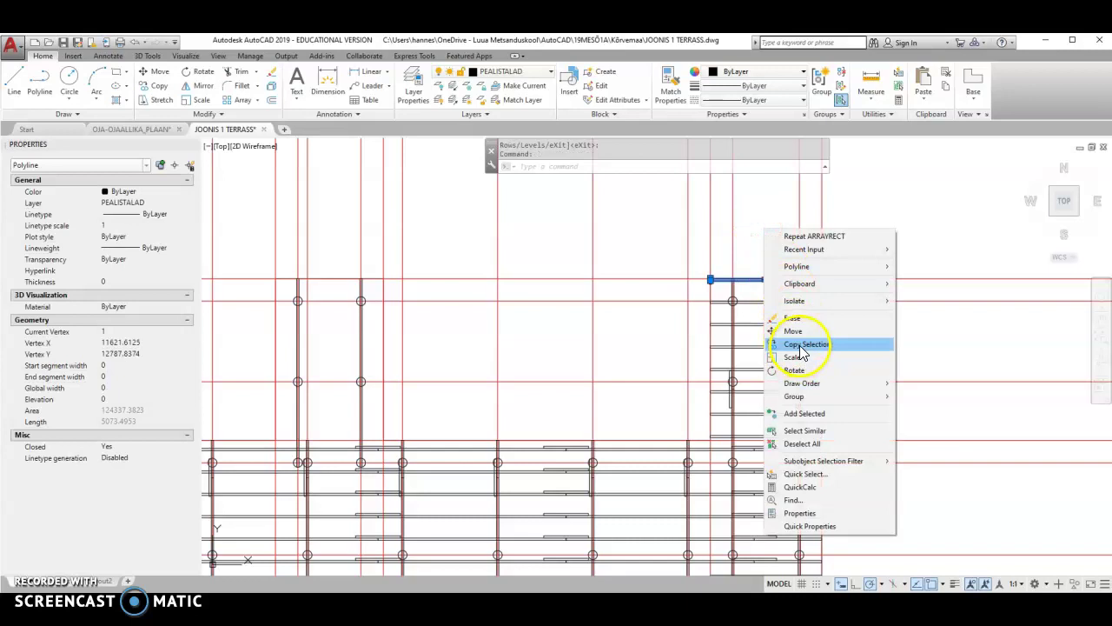
left_click(798, 344)
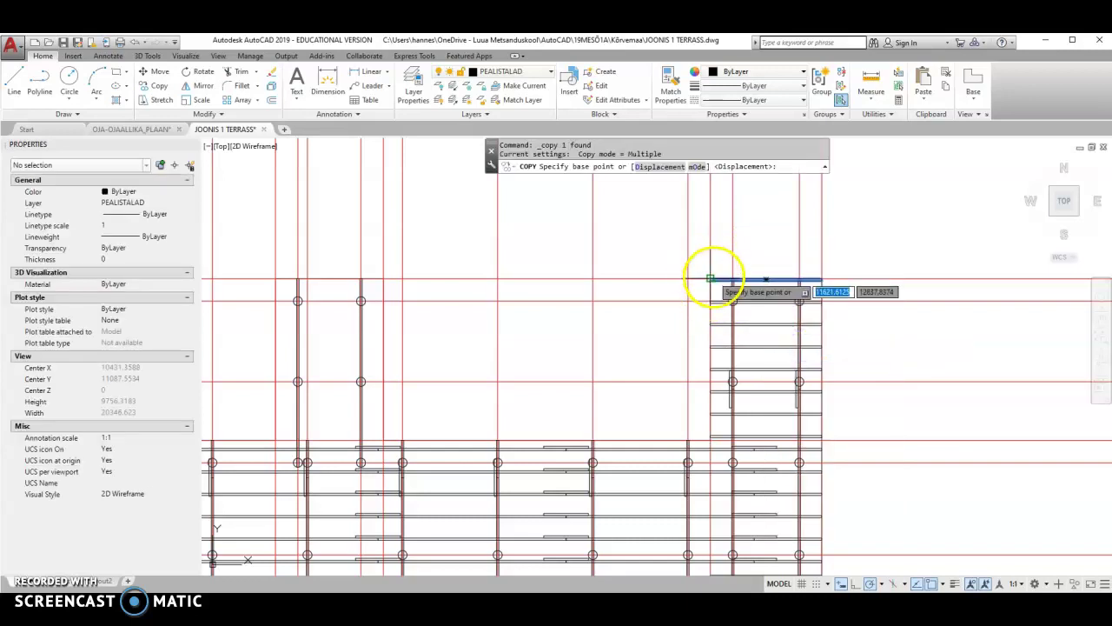
left_click(710, 279)
scroll(272, 277, "up", 4)
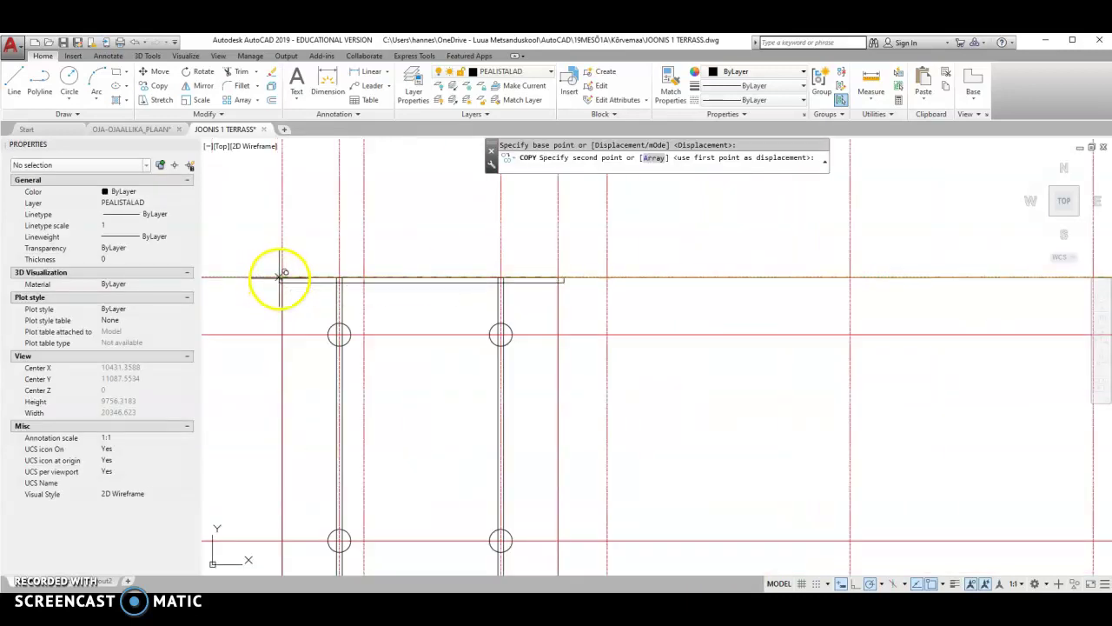
left_click(281, 279)
right_click(422, 308)
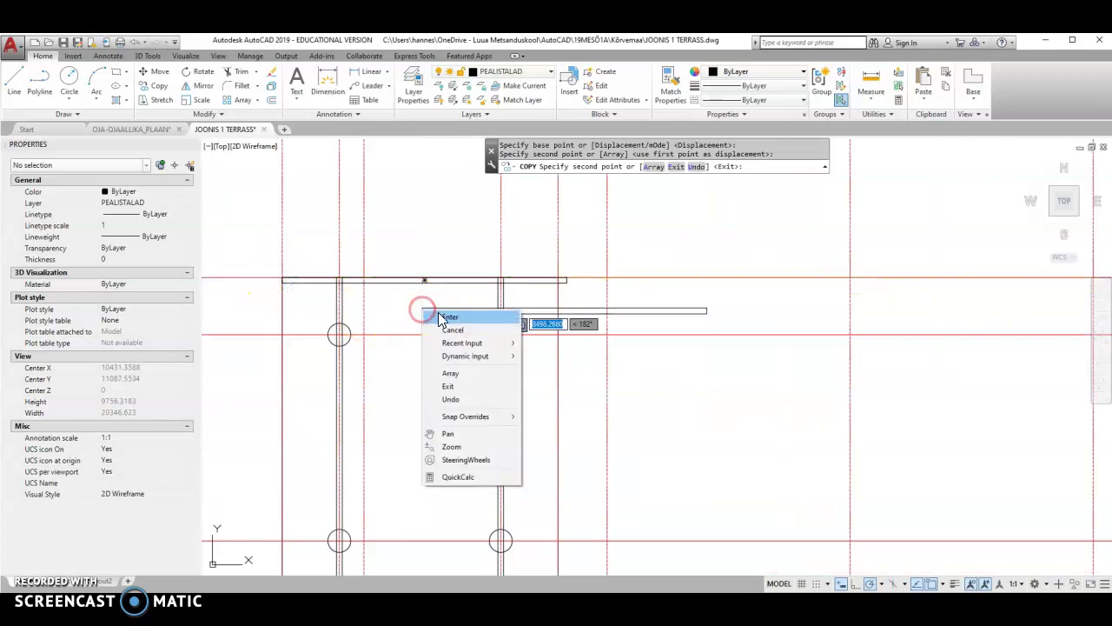
left_click(452, 314)
- Stretch the right end of the copied beam back to the vertical axis at the left extension's right edge
left_click(527, 282)
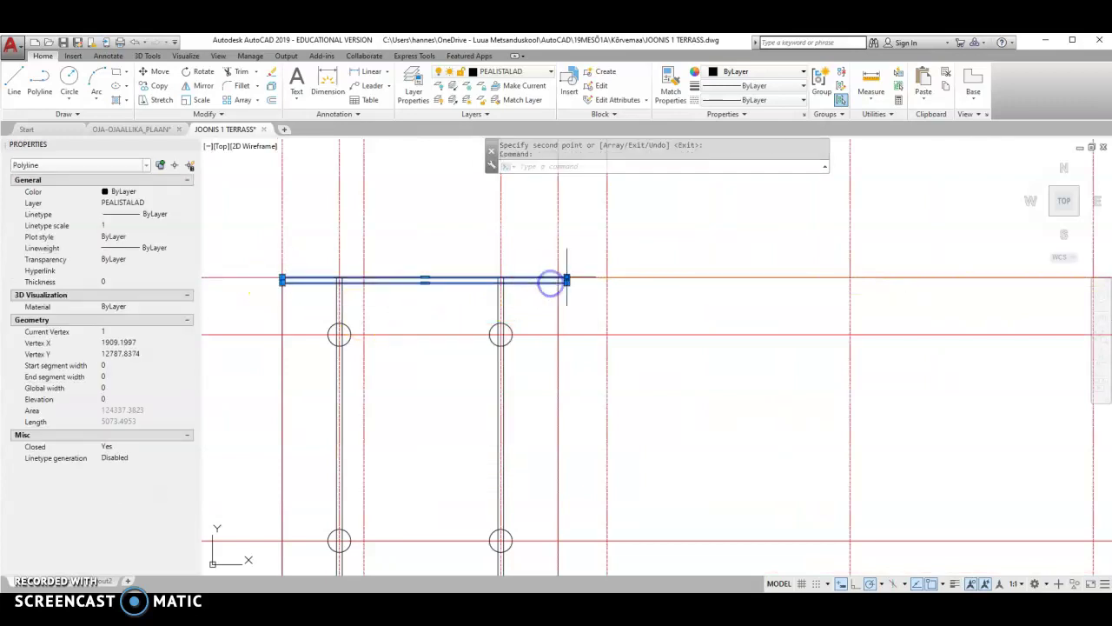
scroll(560, 279, "up", 5)
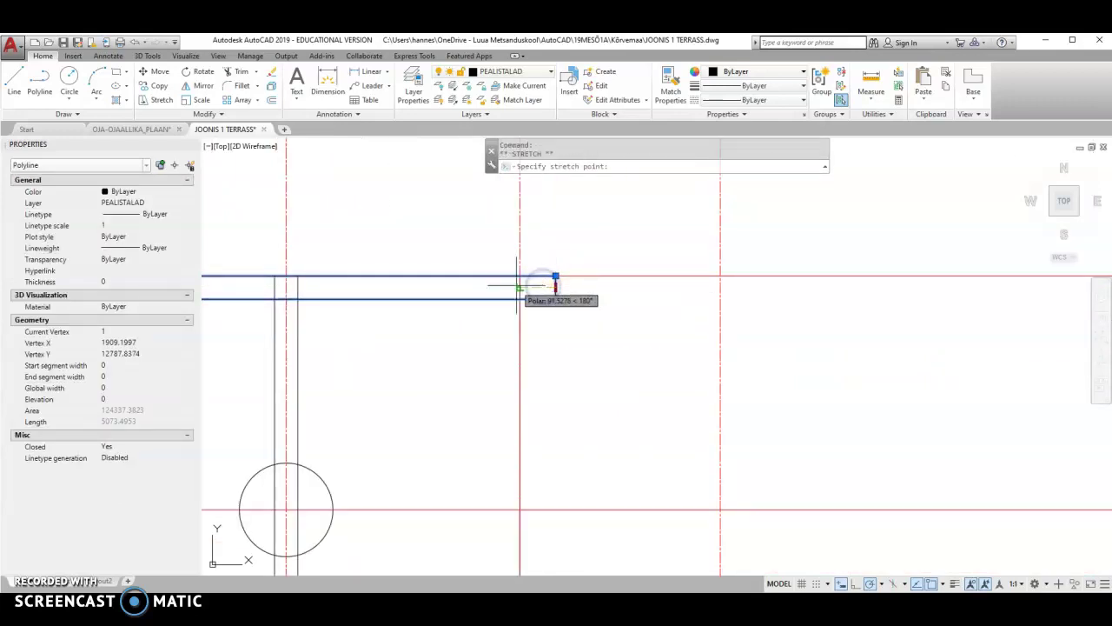
left_click(556, 286)
scroll(520, 285, "down", 6)
middle_click_drag(429, 290, 541, 290)
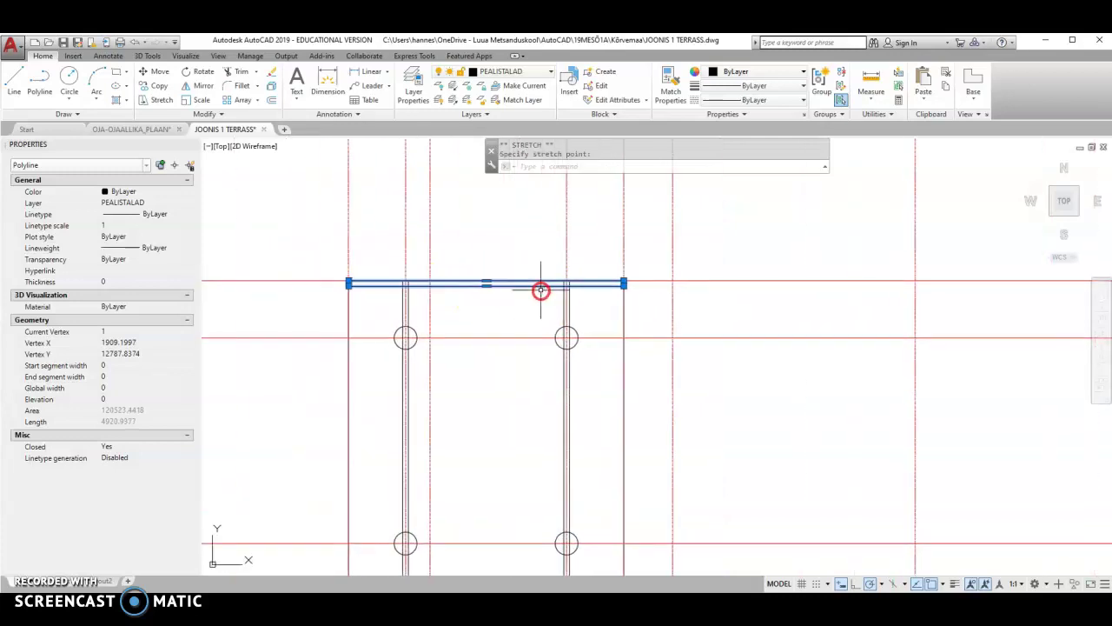
- Create a rectangular array of the left extension's top beam with 1 column and a row spacing of -500
left_click(233, 102)
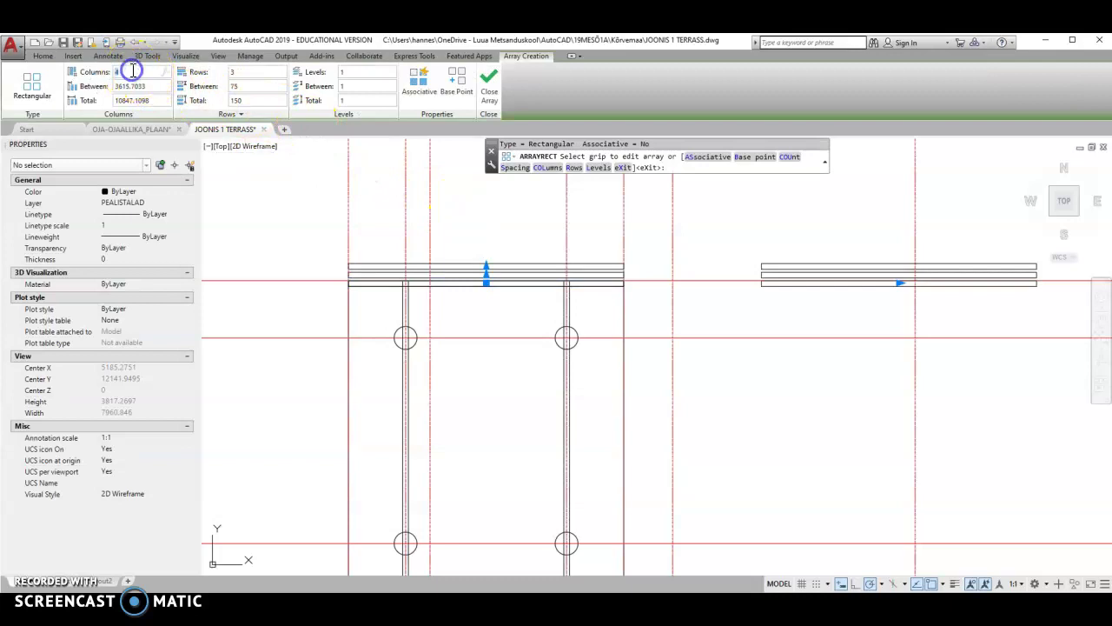
left_click(240, 84)
left_click(213, 87)
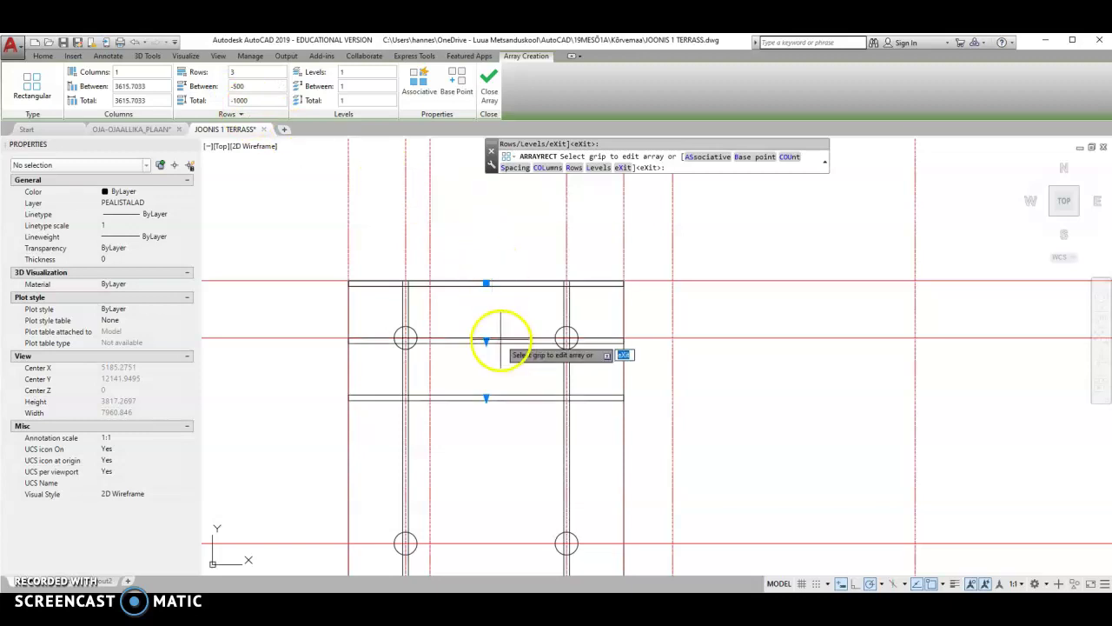
- Extend the left extension's beam array to 8 rows, down to the main area's upper edge, and close the array
left_click(487, 396)
scroll(487, 396, "down", 4)
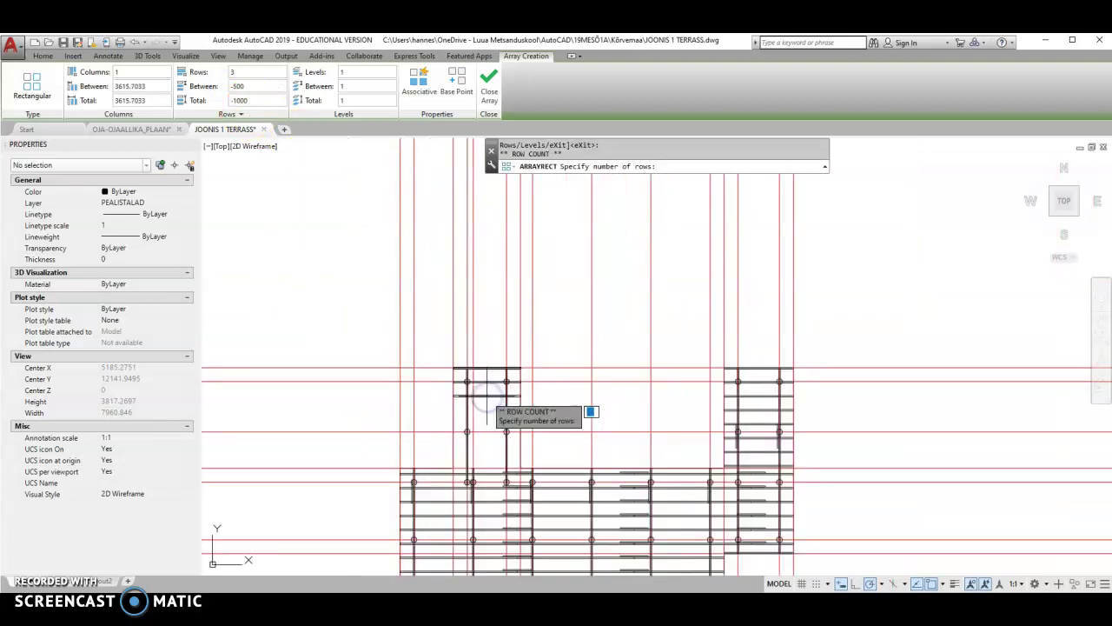
scroll(484, 442, "up", 2)
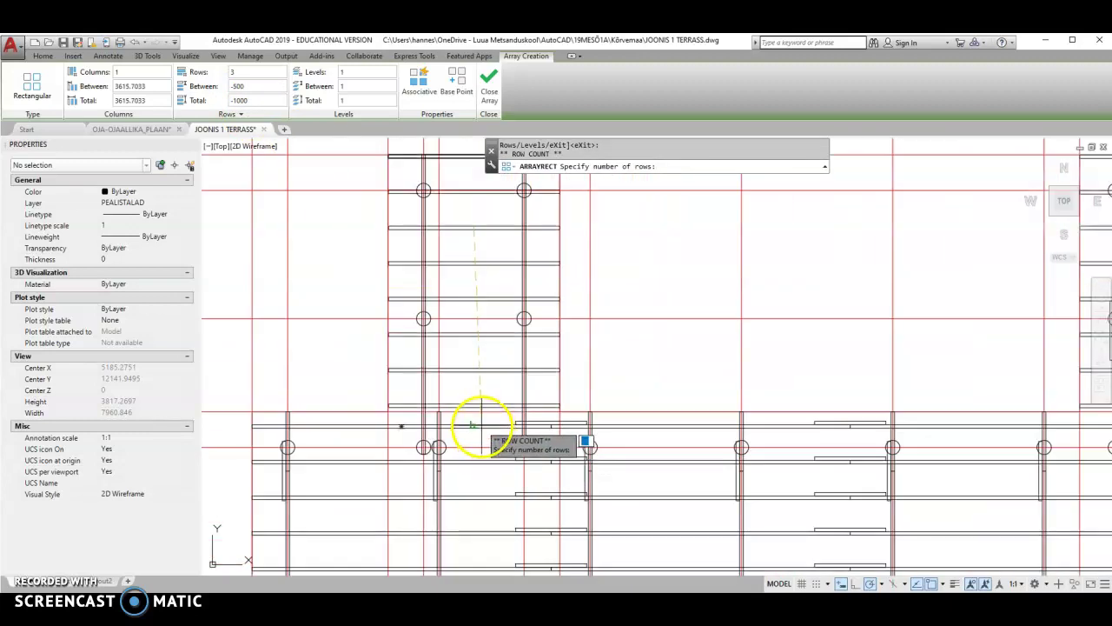
left_click(477, 424)
scroll(560, 370, "down", 3)
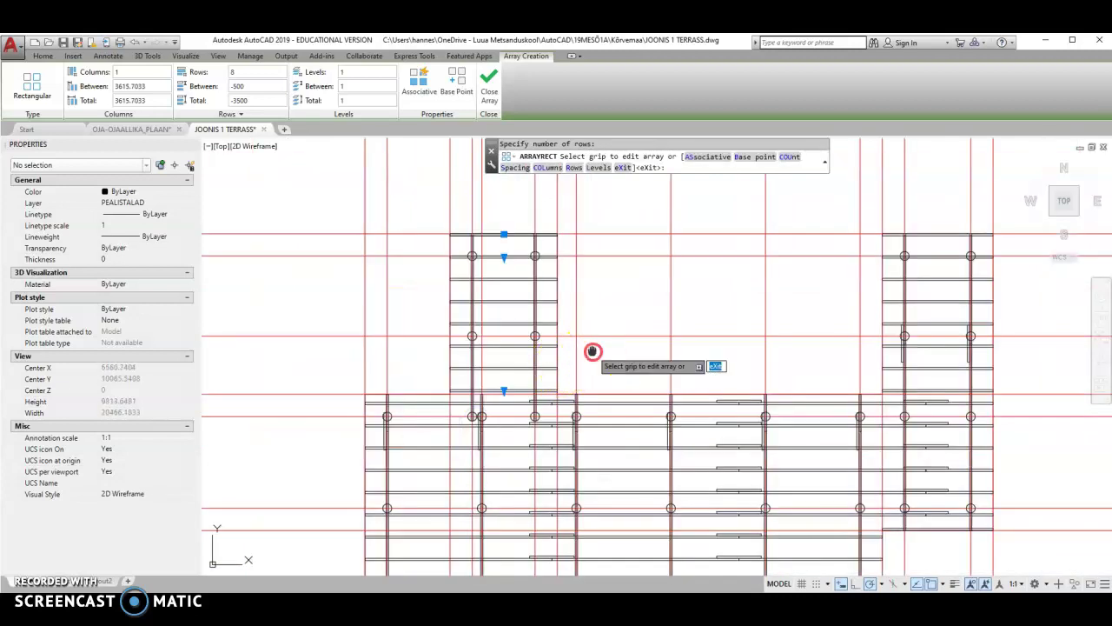
scroll(591, 353, "up", 2)
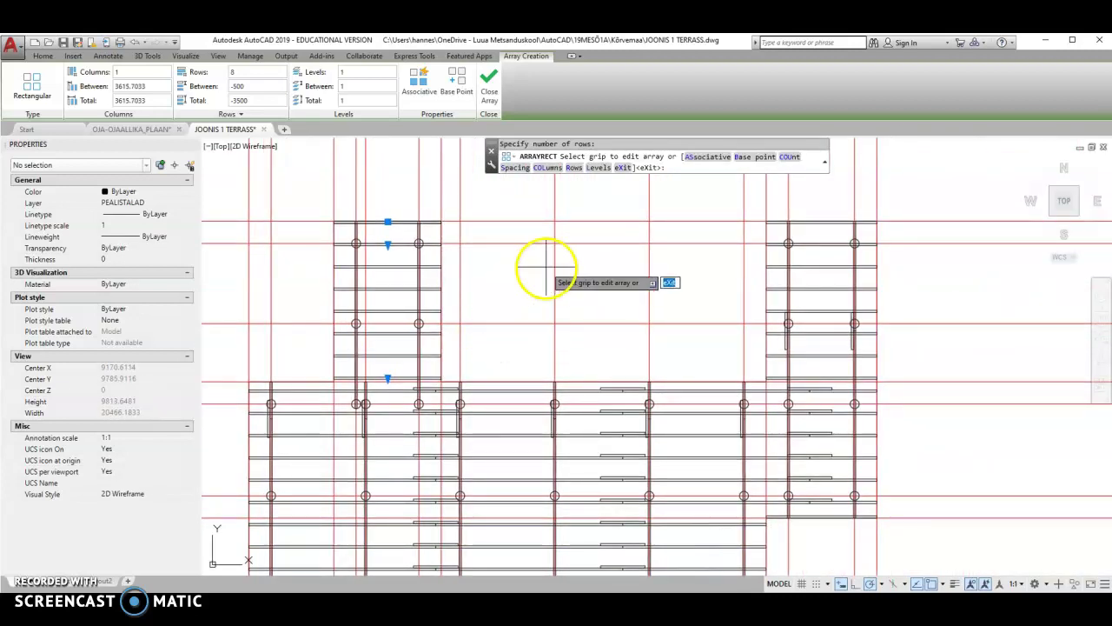
scroll(542, 290, "down", 2)
middle_click_drag(537, 274, 534, 261)
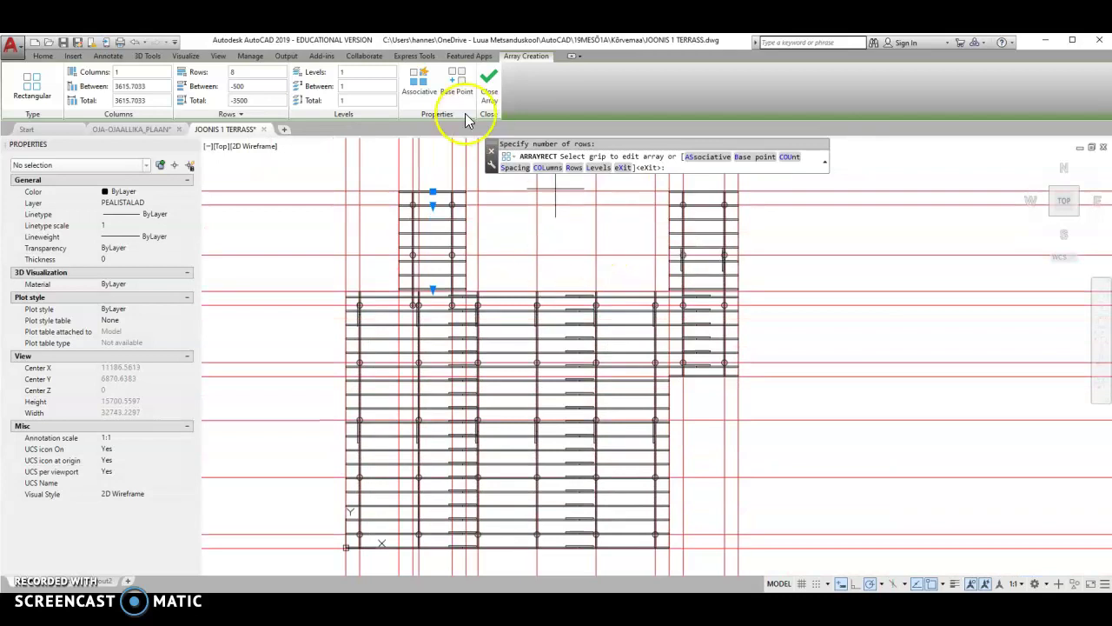
left_click(489, 89)
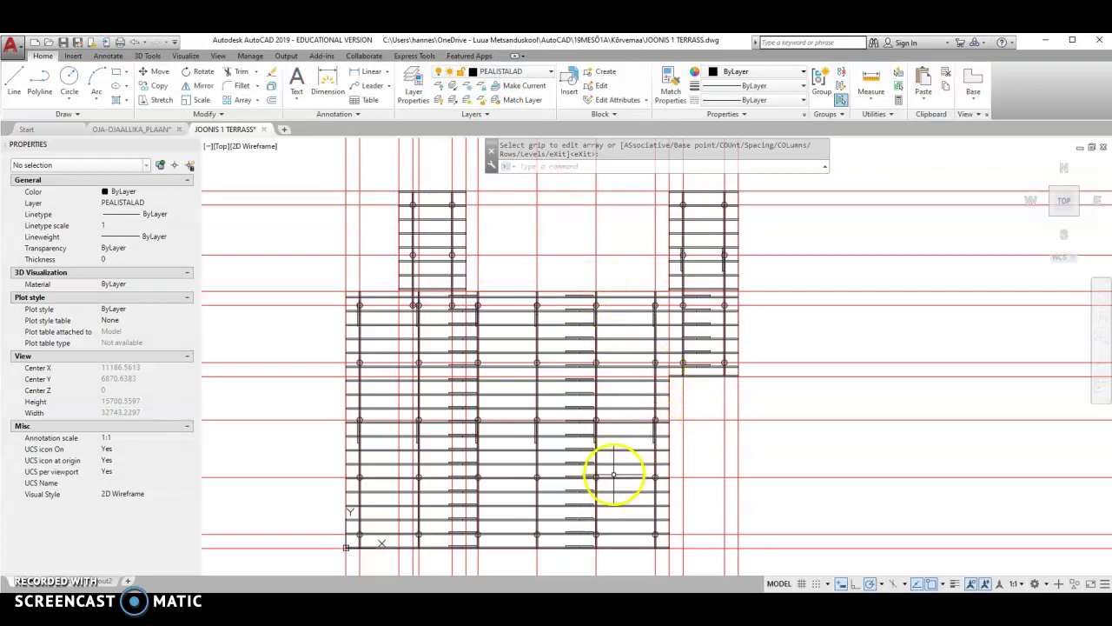
middle_click_drag(621, 498, 593, 442)
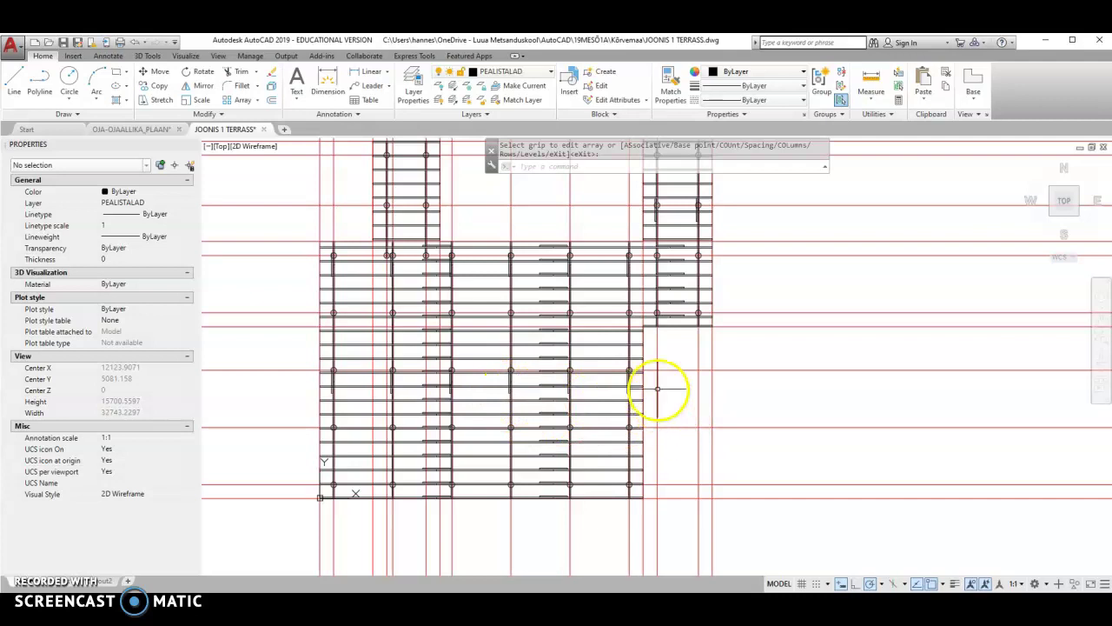
scroll(651, 352, "up", 2)
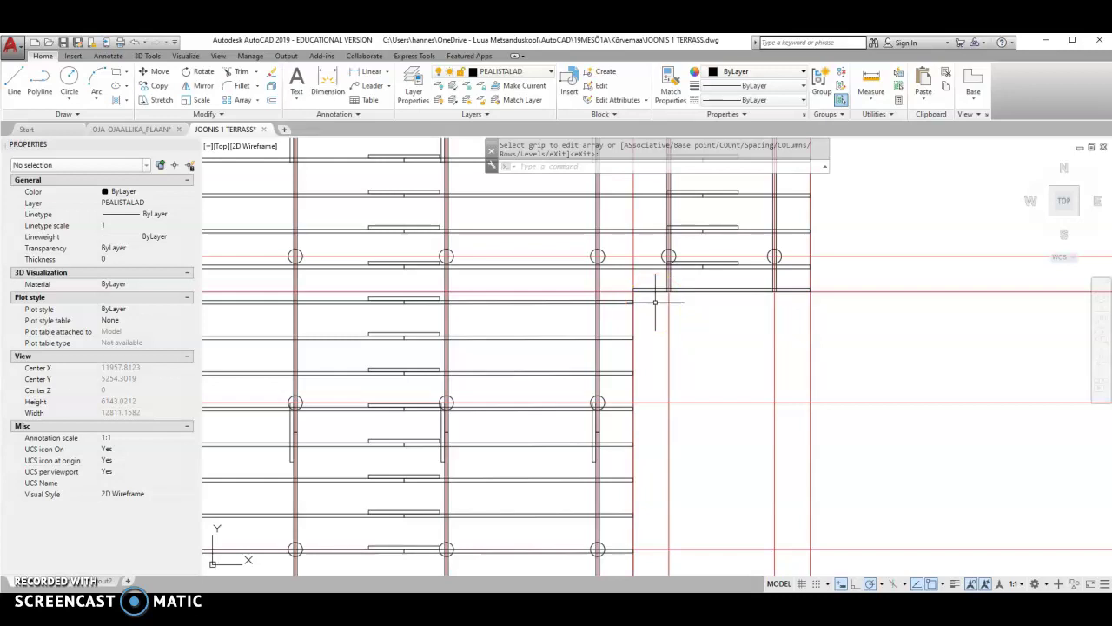
left_click(634, 298)
left_click(634, 396)
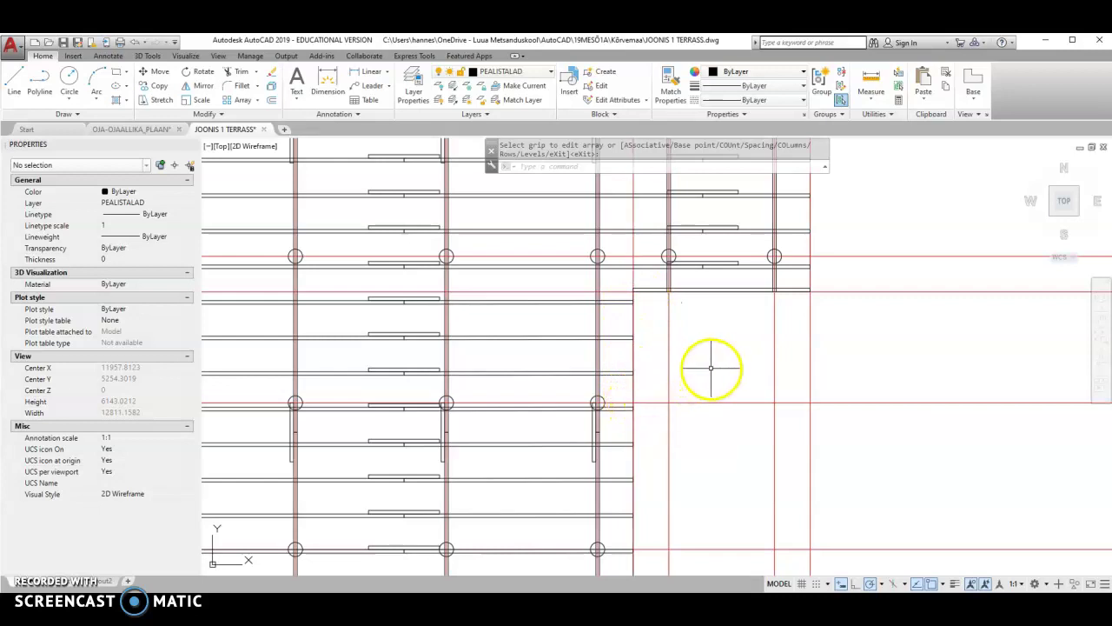
scroll(711, 368, "down", 3)
scroll(708, 373, "down", 1)
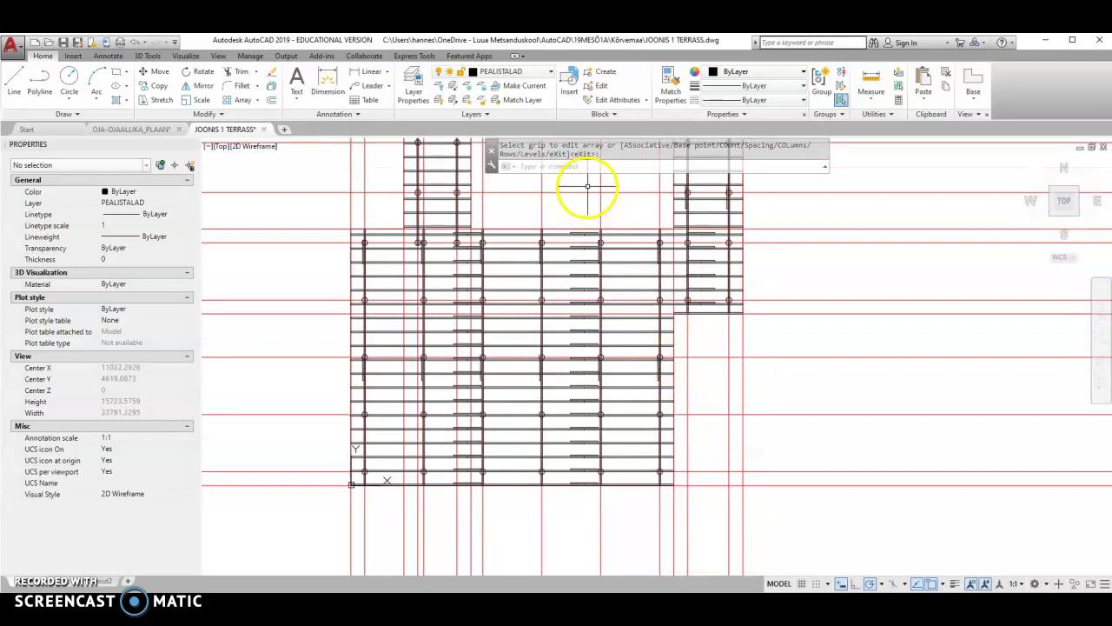
- Make layer 0 the current layer
left_click(551, 73)
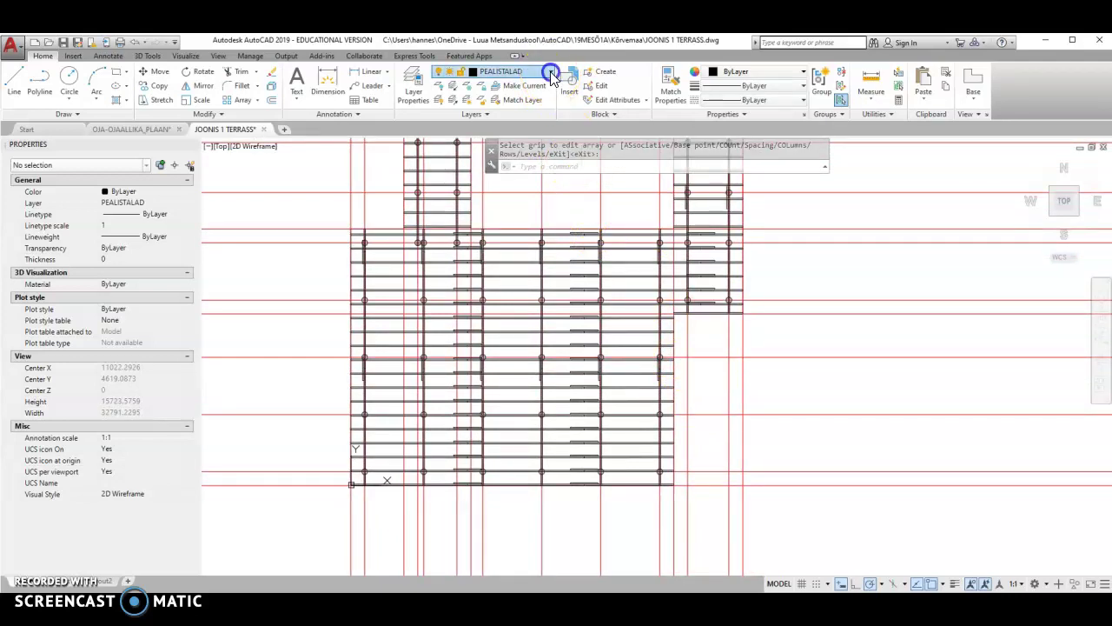
left_click(499, 85)
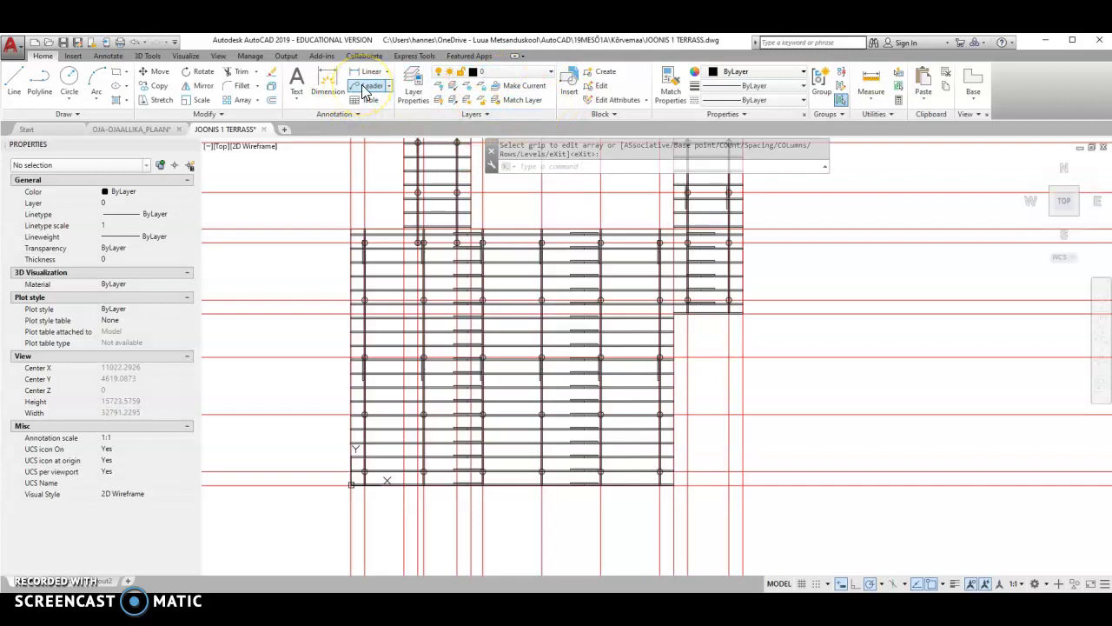
scroll(757, 287, "up", 4)
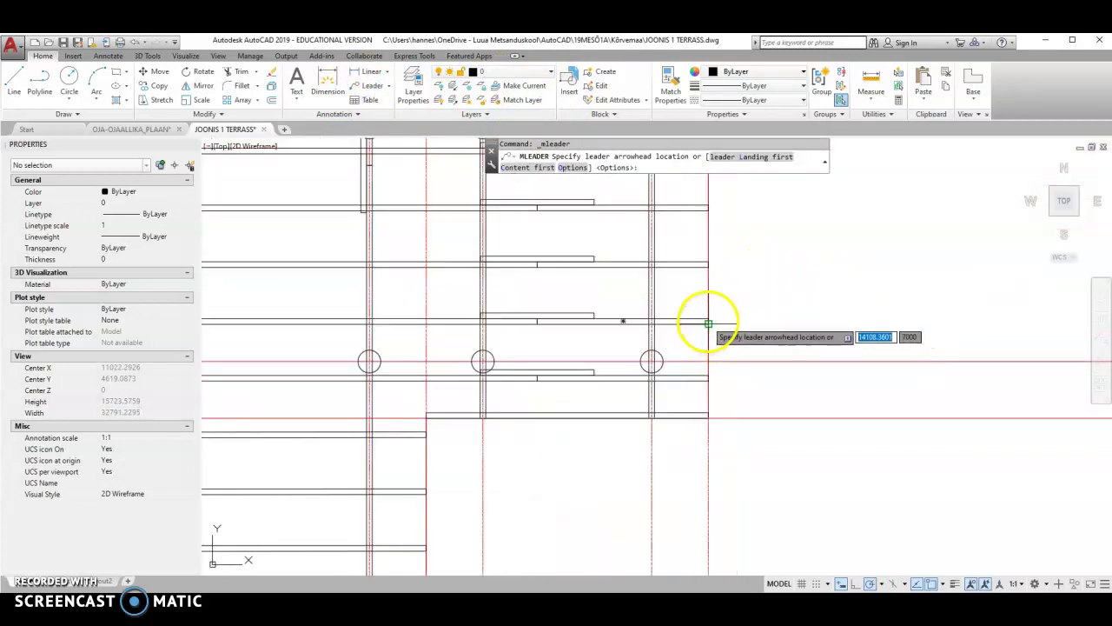
left_click(708, 321)
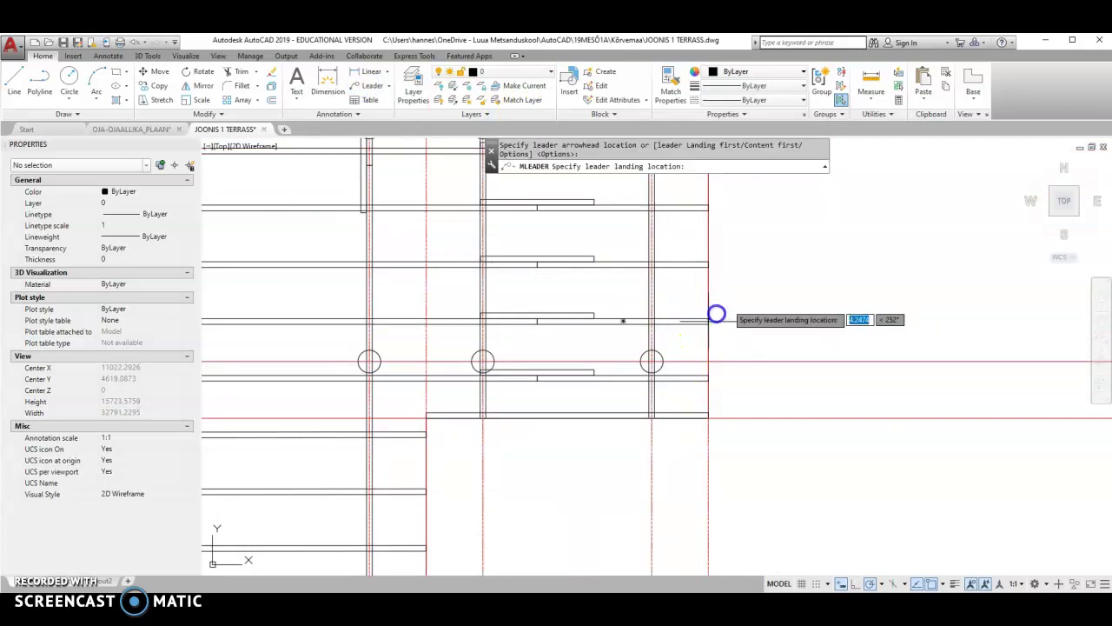
scroll(752, 291, "down", 2)
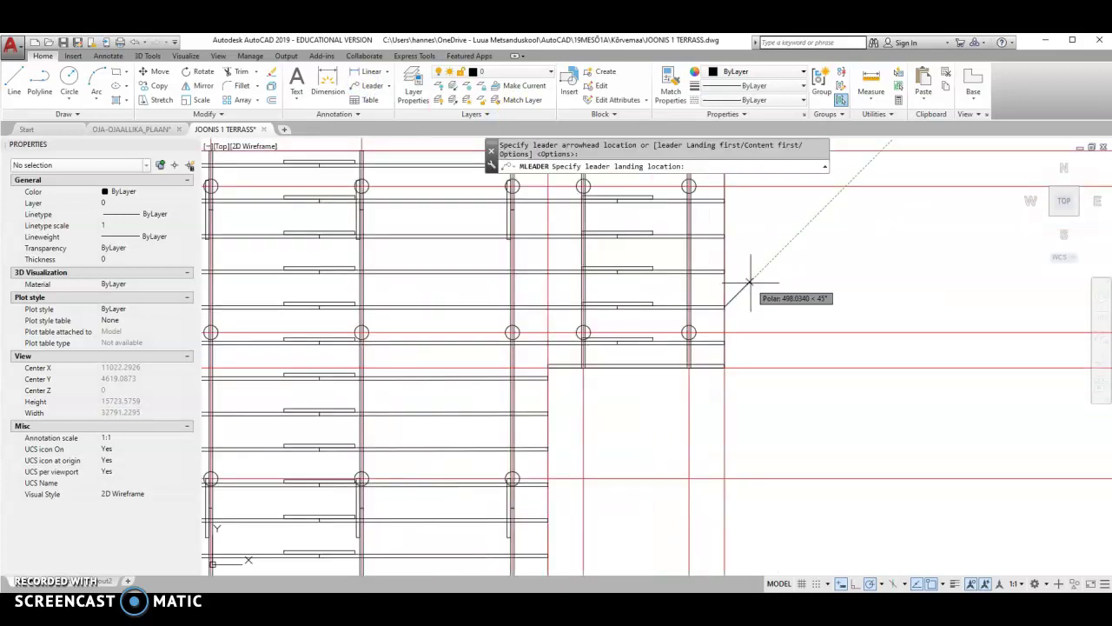
key("Escape")
- Switch from model space to the first paper layout, Layout1
middle_click(747, 296)
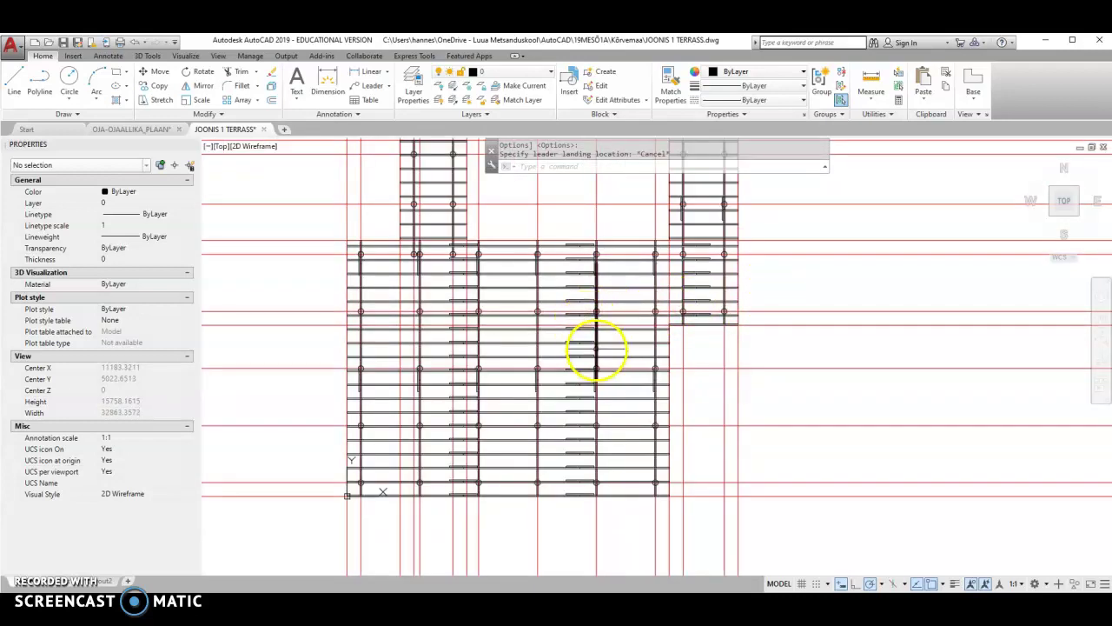
scroll(560, 356, "down", 2)
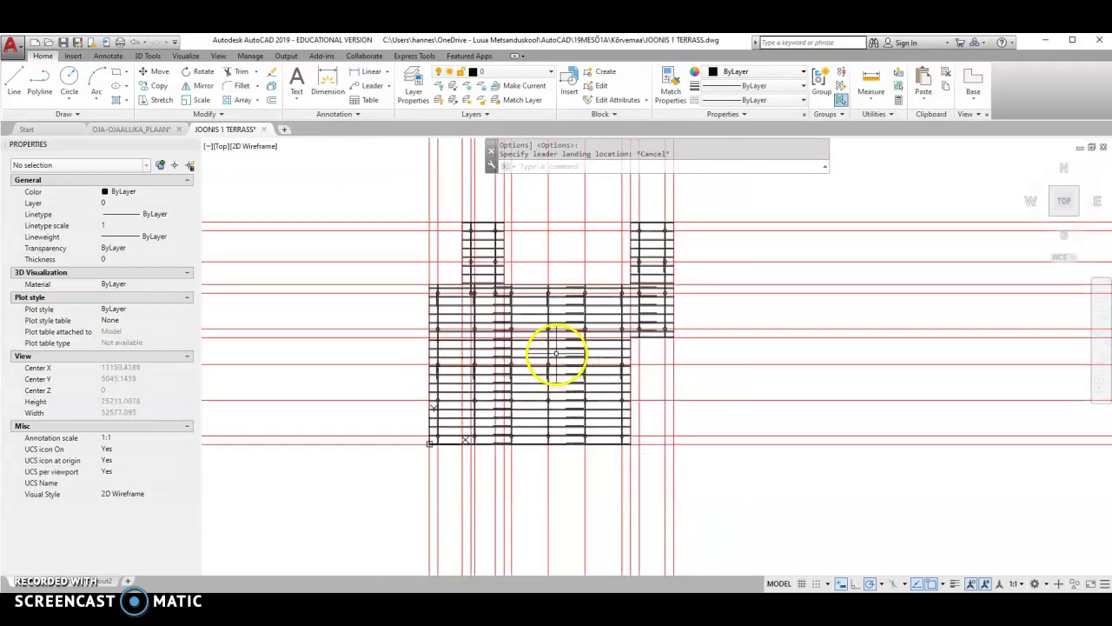
scroll(557, 354, "up", 3)
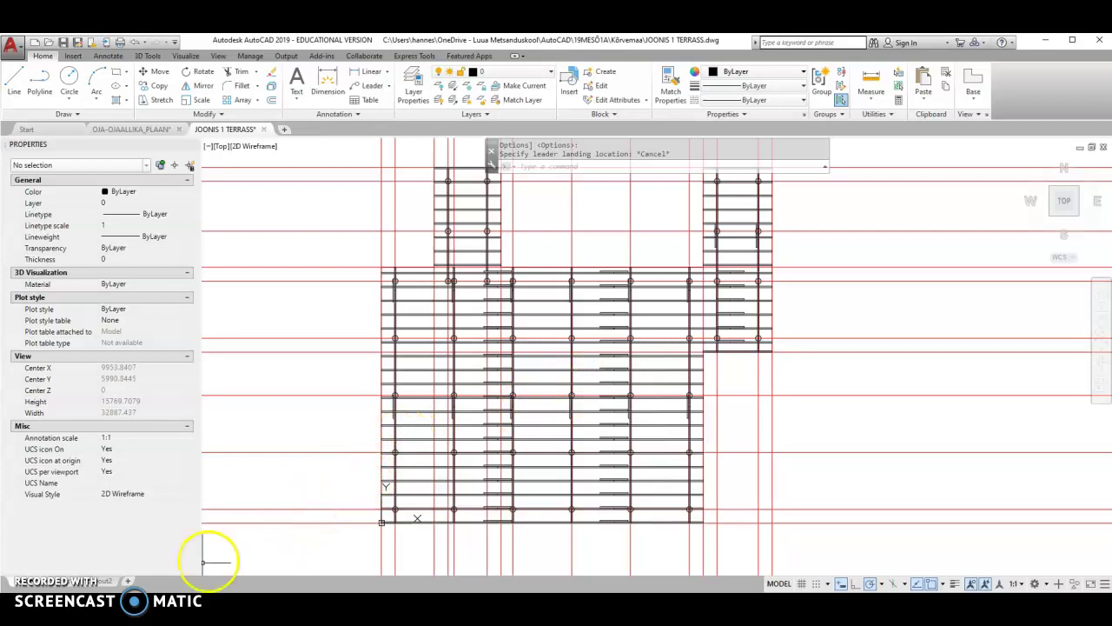
mouse_move(66, 589)
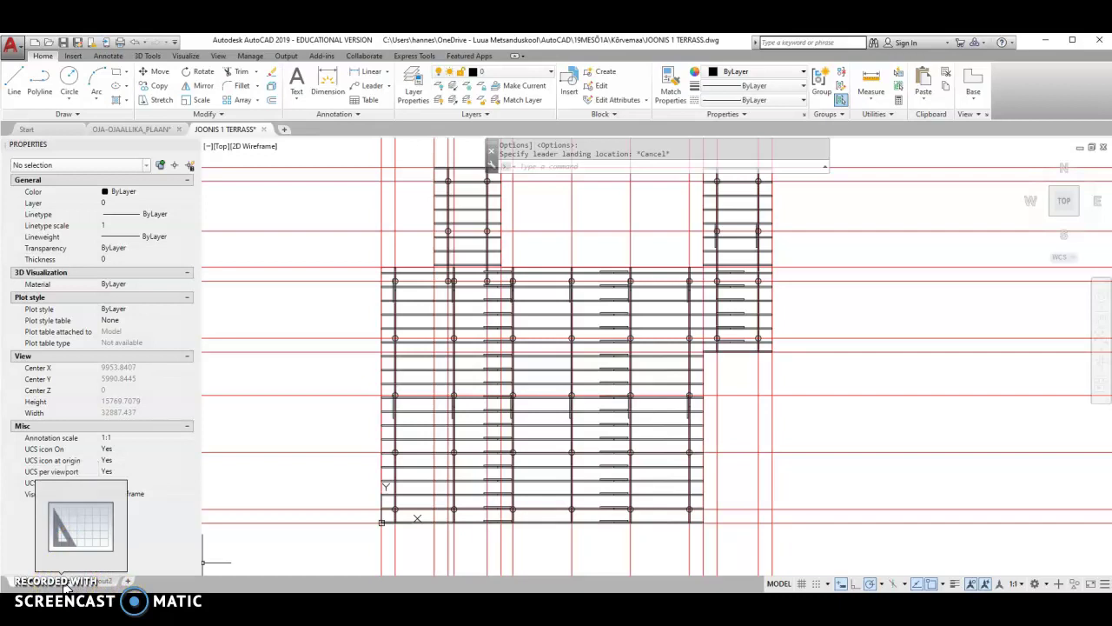
left_click(65, 587)
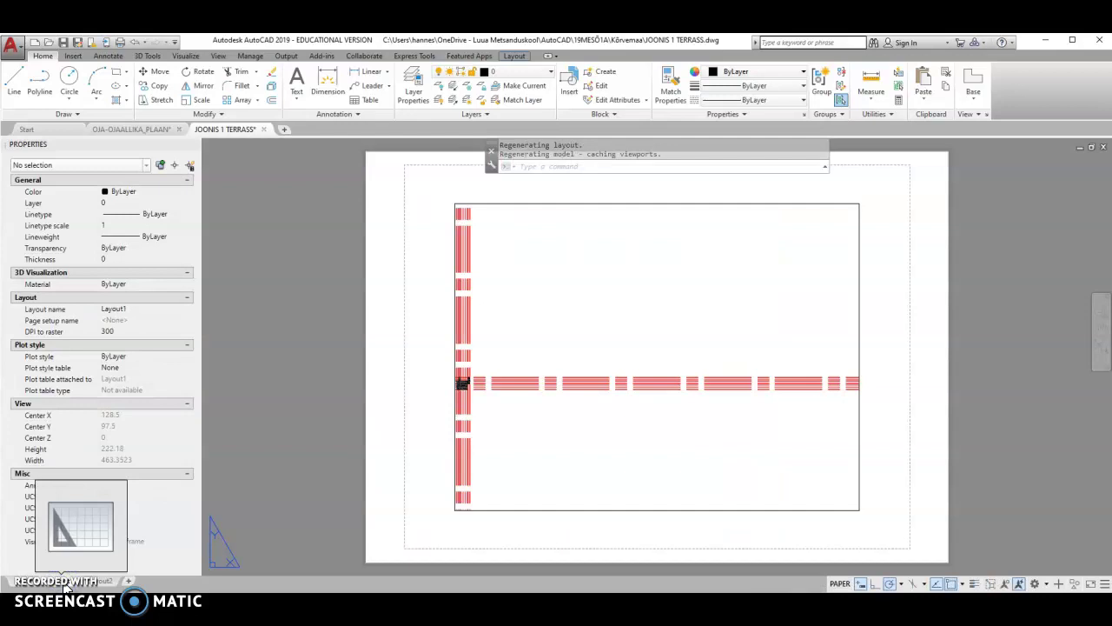
- Start adding a layout from a template and choose kolmvaade.dwg in the AutoCAD folder 19MESÕ1A as the source
right_click(65, 587)
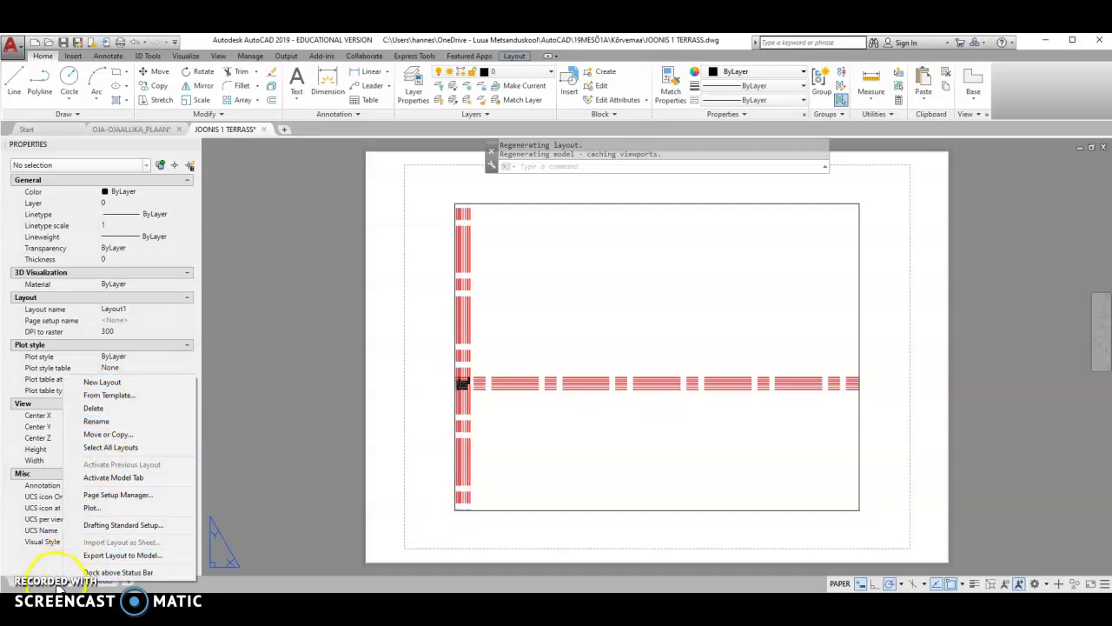
left_click(116, 402)
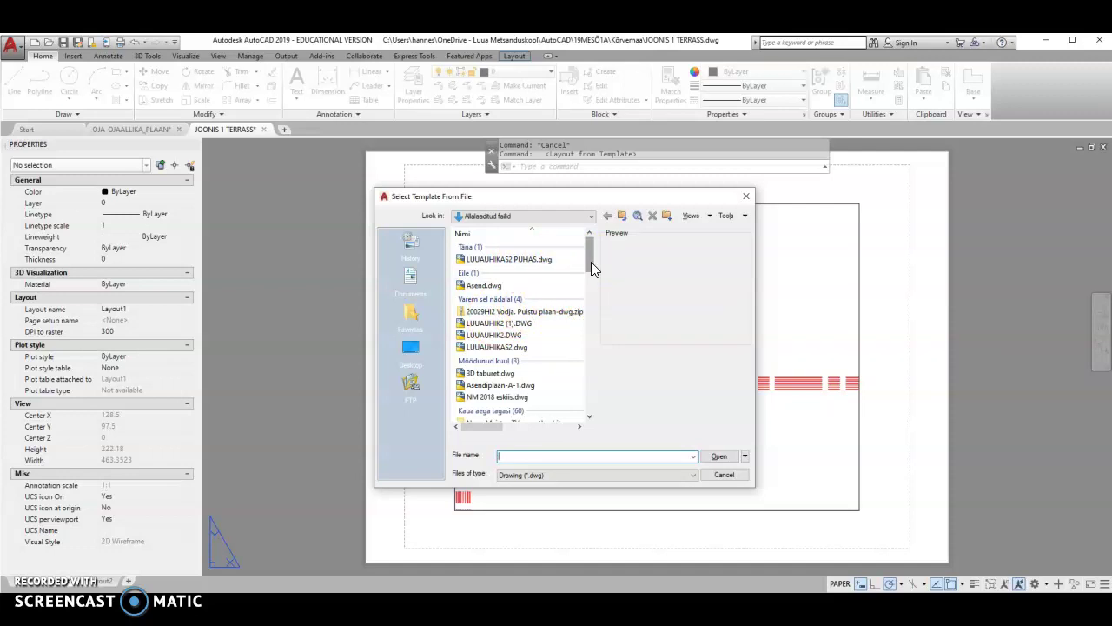
left_click(591, 216)
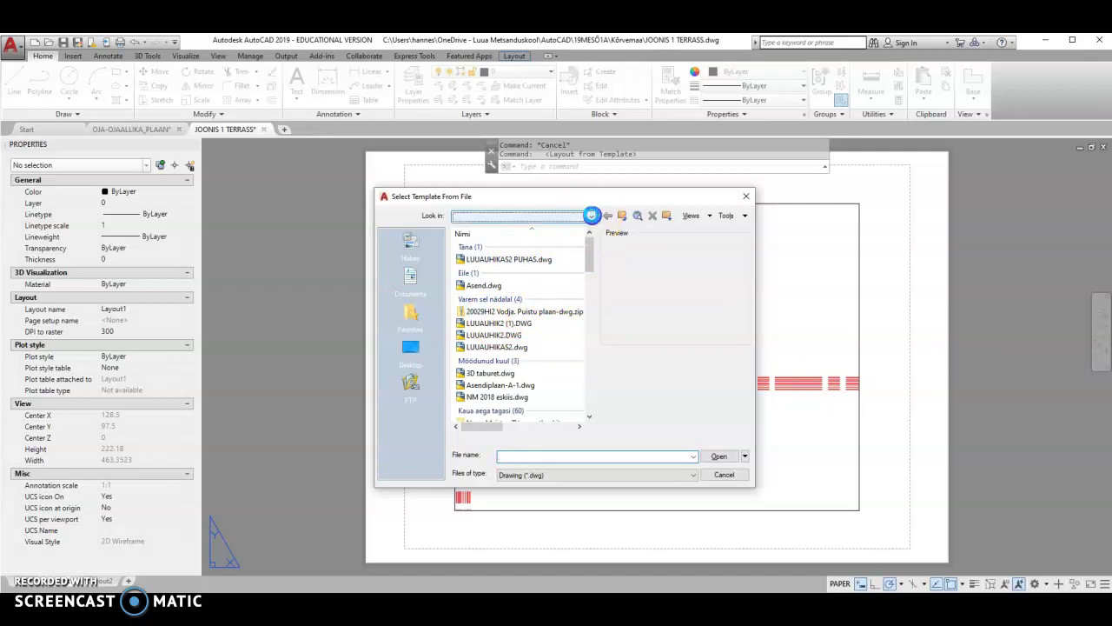
left_click(529, 357)
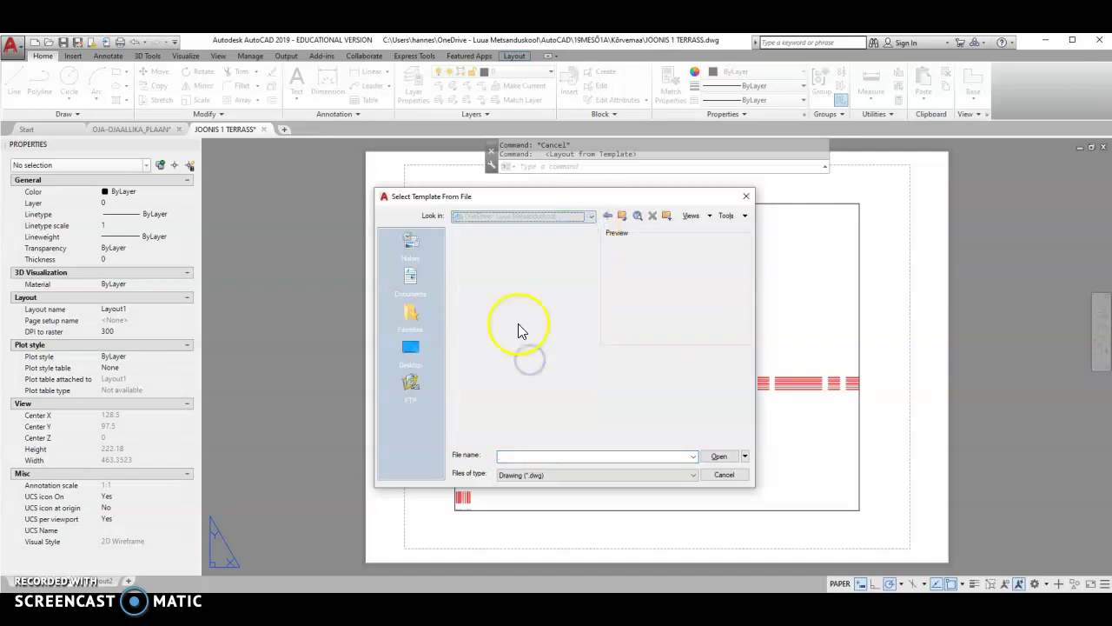
double_click(492, 278)
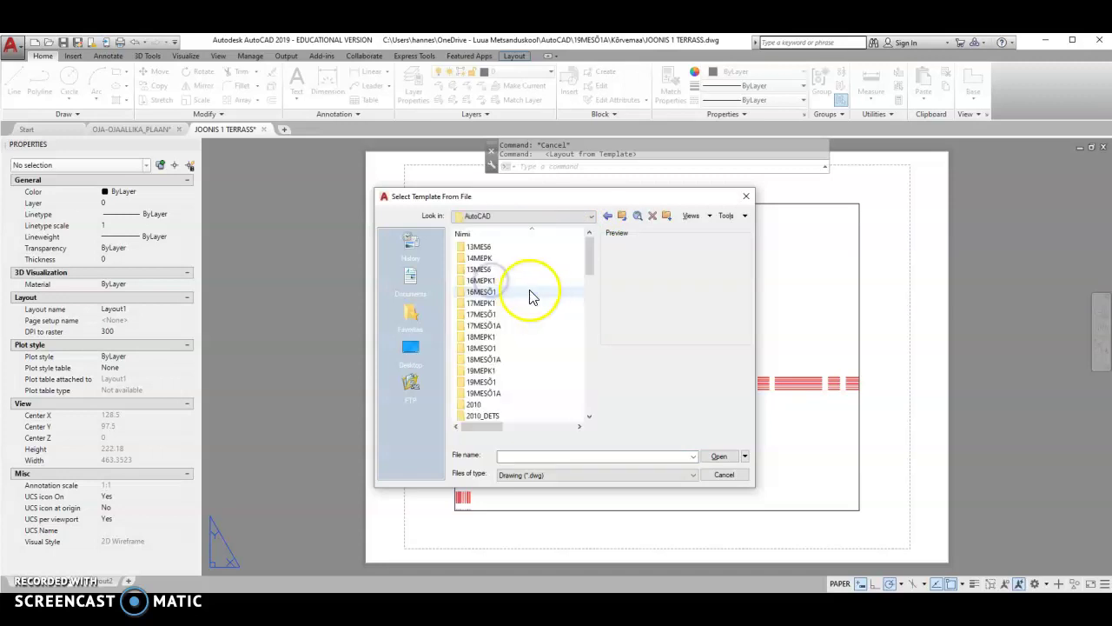
double_click(484, 393)
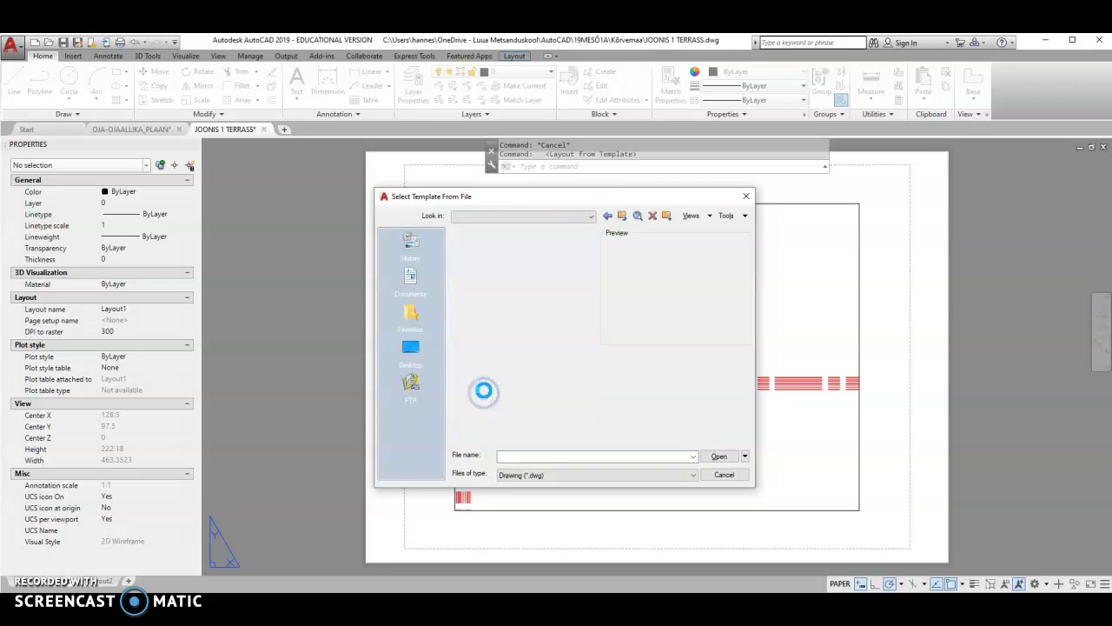
left_click(491, 287)
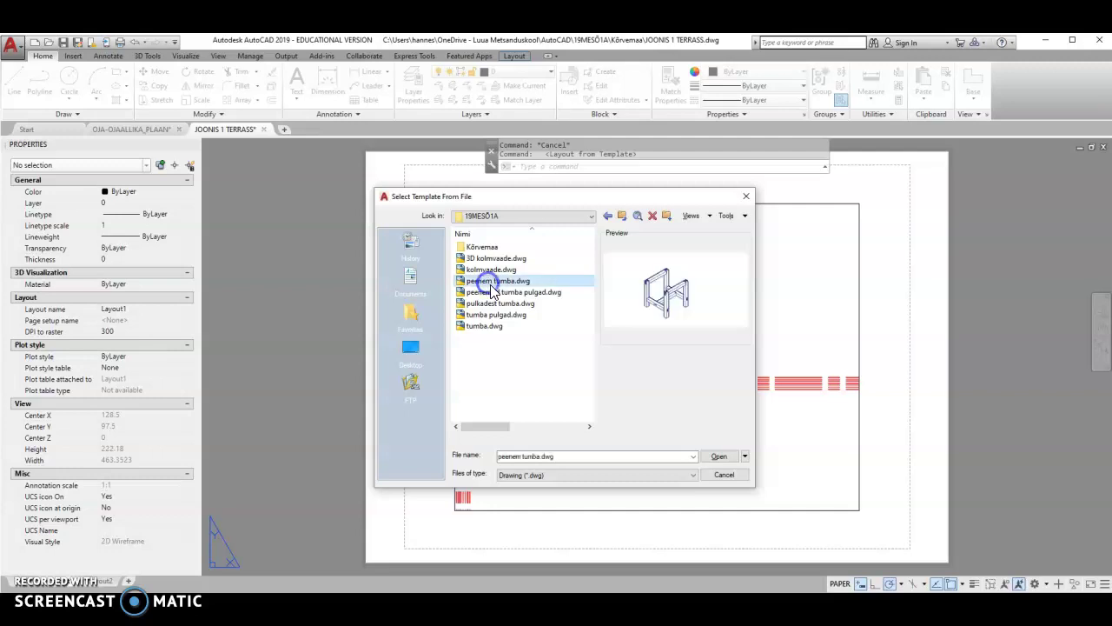
left_click(492, 270)
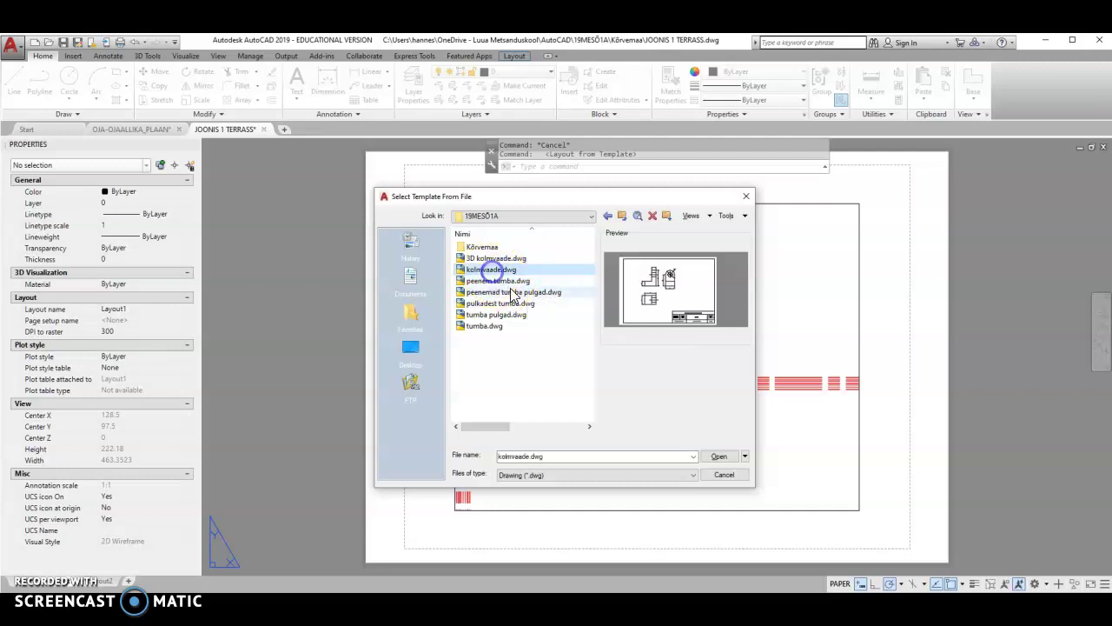
left_click(720, 457)
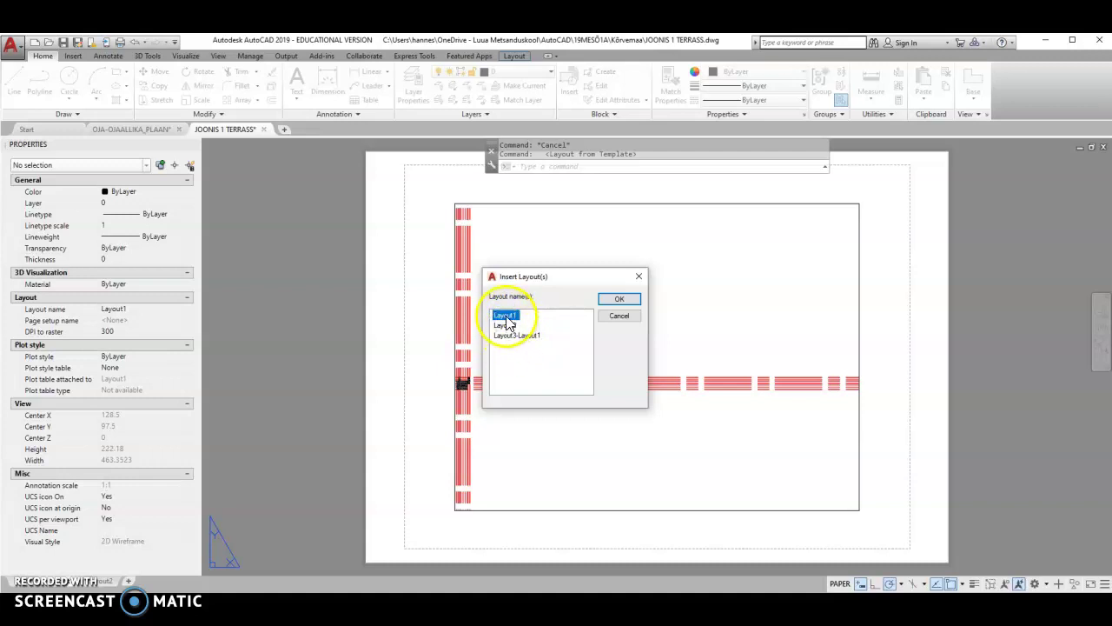
- Insert Layout3-Layout1 from the template drawing and open the inserted layout
left_click(513, 336)
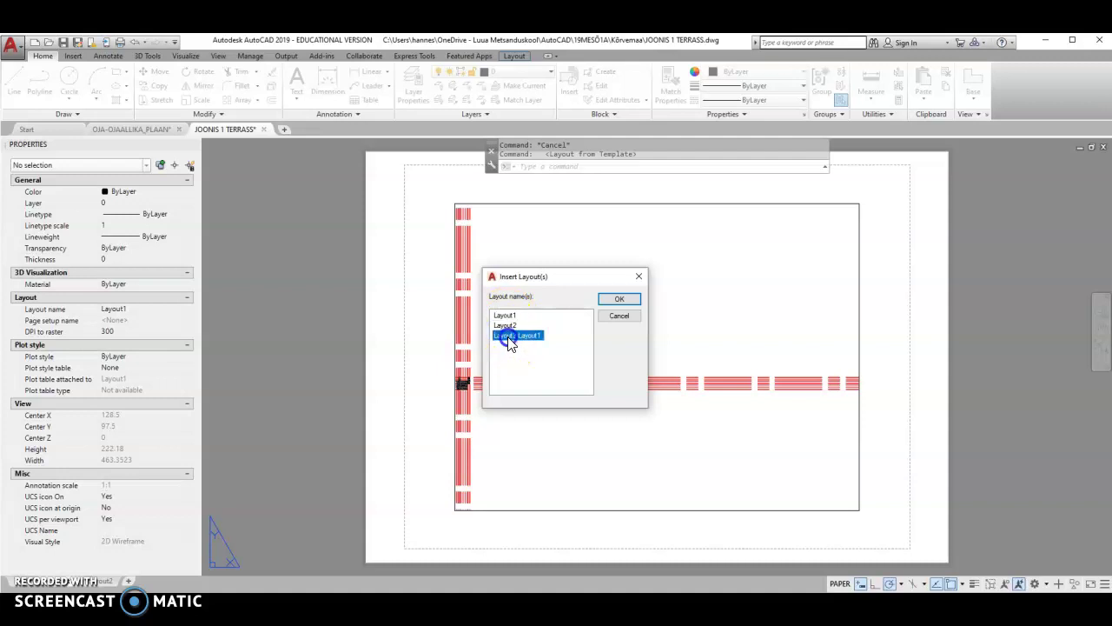
left_click(619, 301)
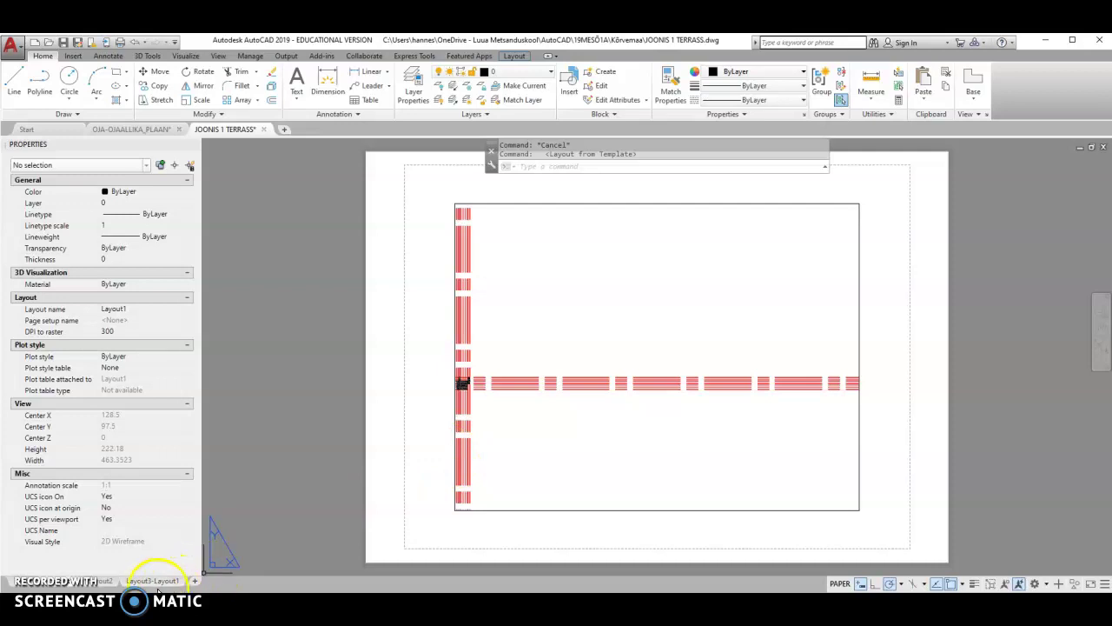
left_click(153, 580)
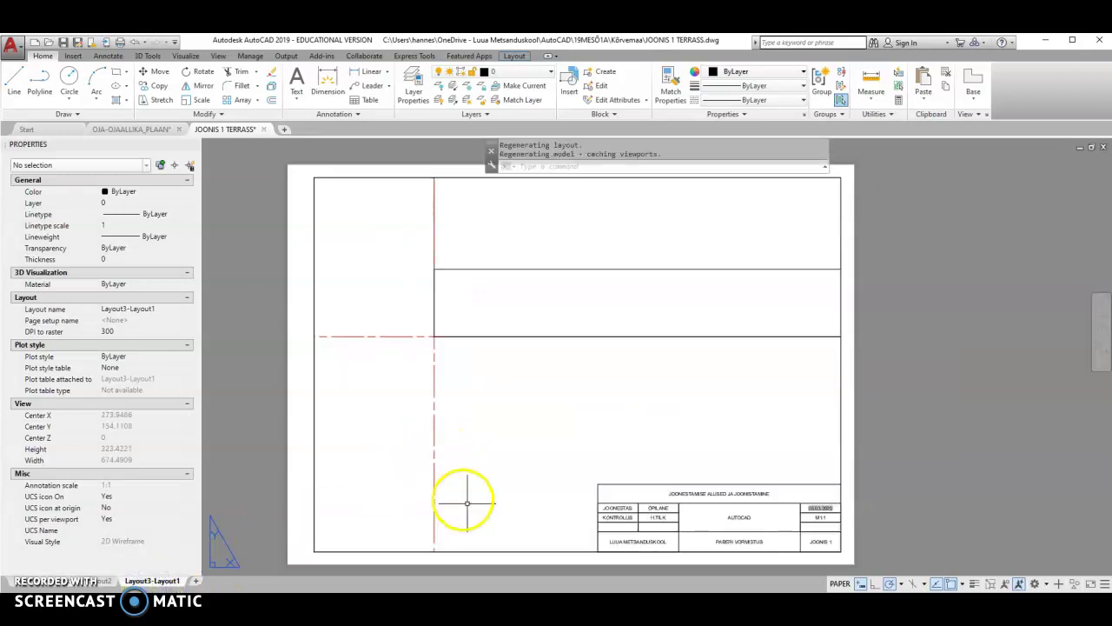
- Delete the imported layout's full-sheet viewport and insert a view framing the whole terrace in the upper left part of the sheet
left_click(467, 551)
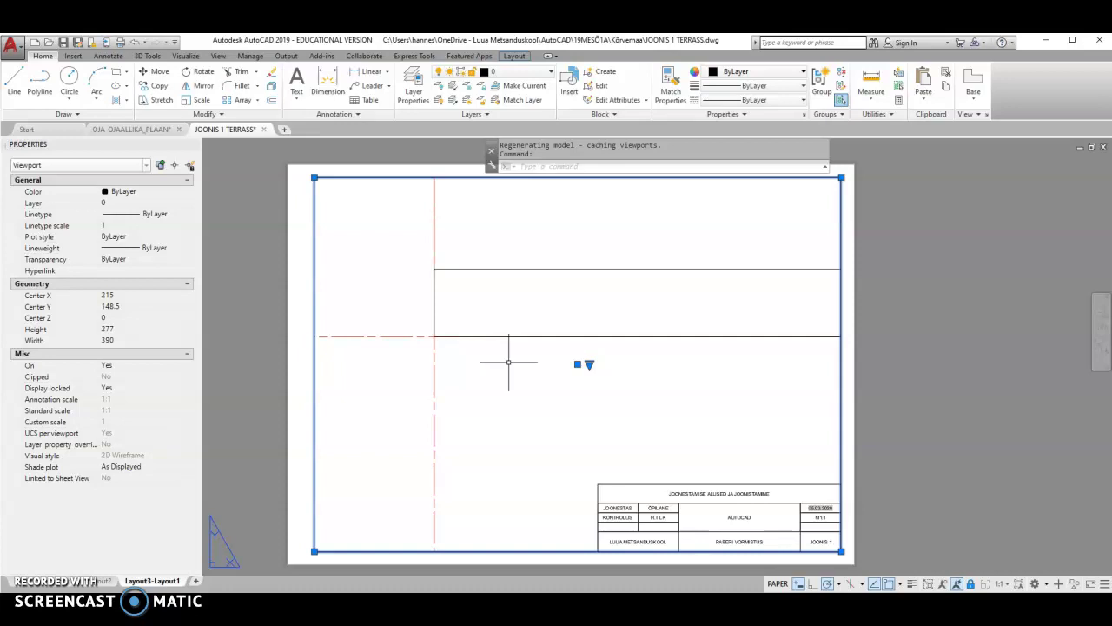
key("Delete")
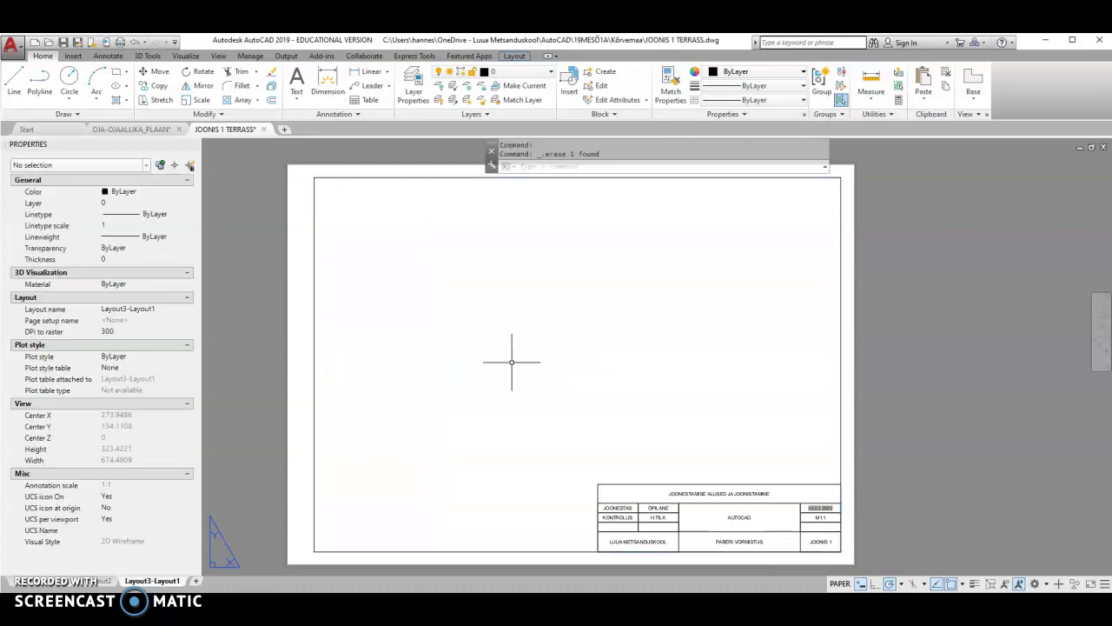
left_click(514, 55)
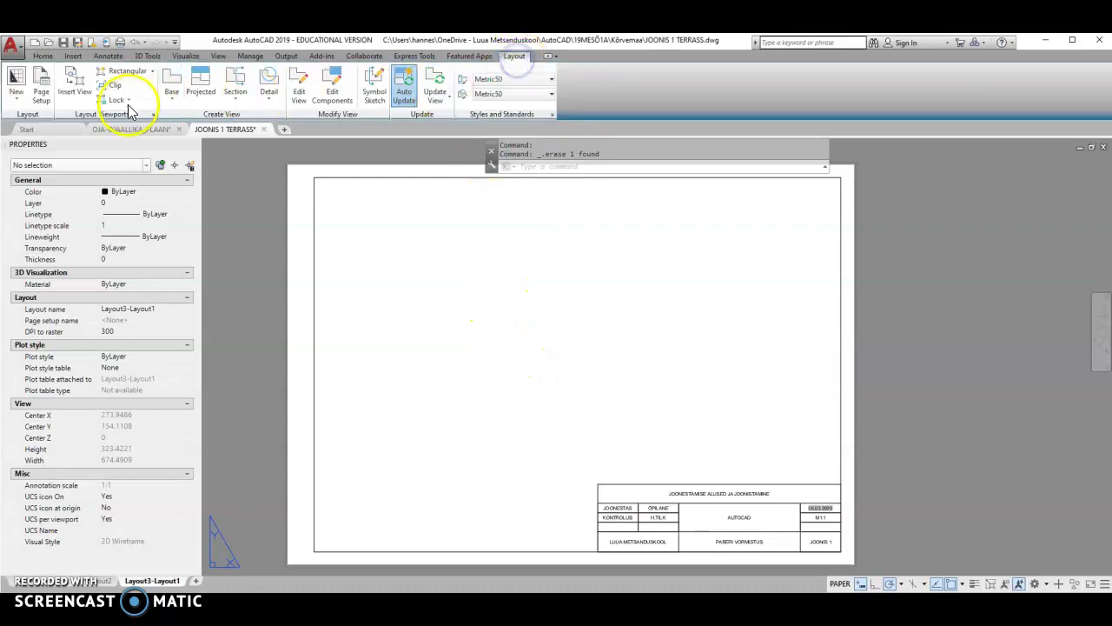
left_click(75, 80)
left_click(348, 300)
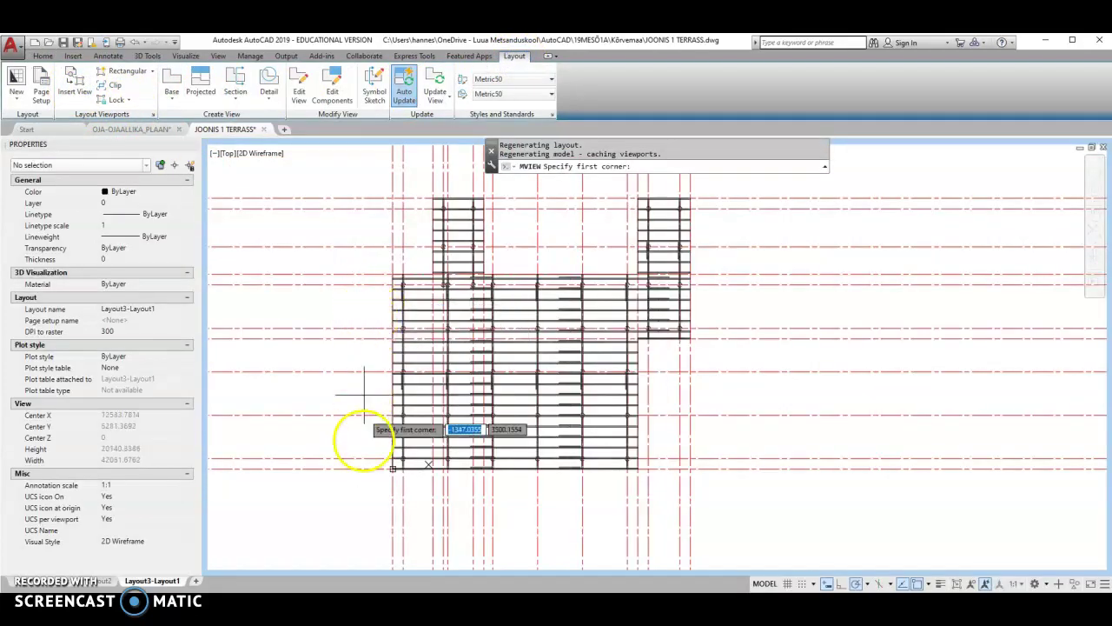
left_click(369, 495)
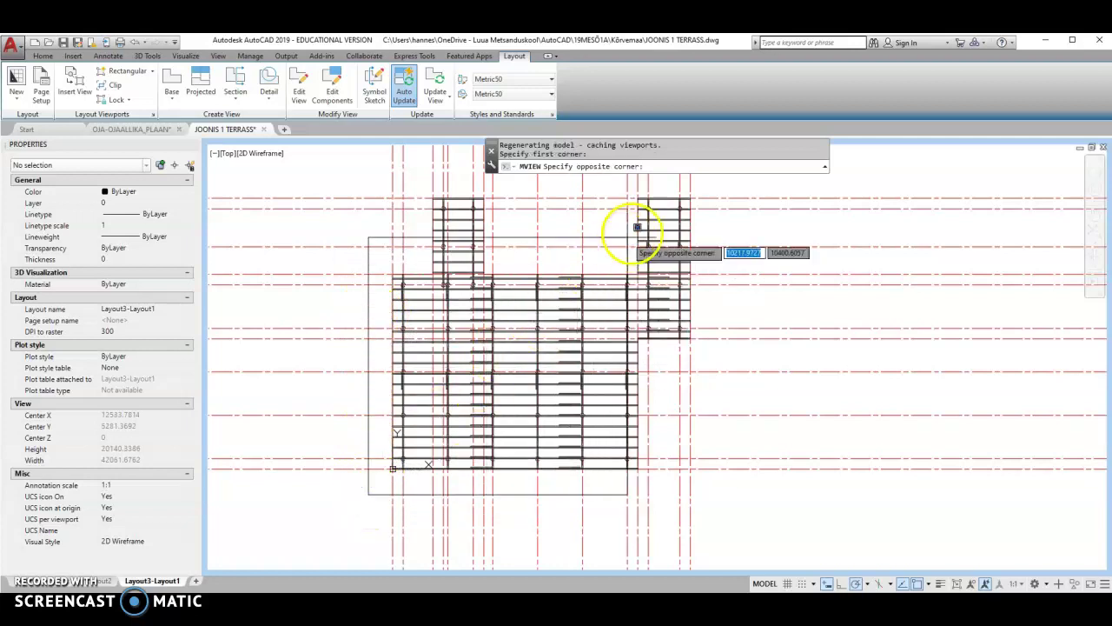
left_click(715, 180)
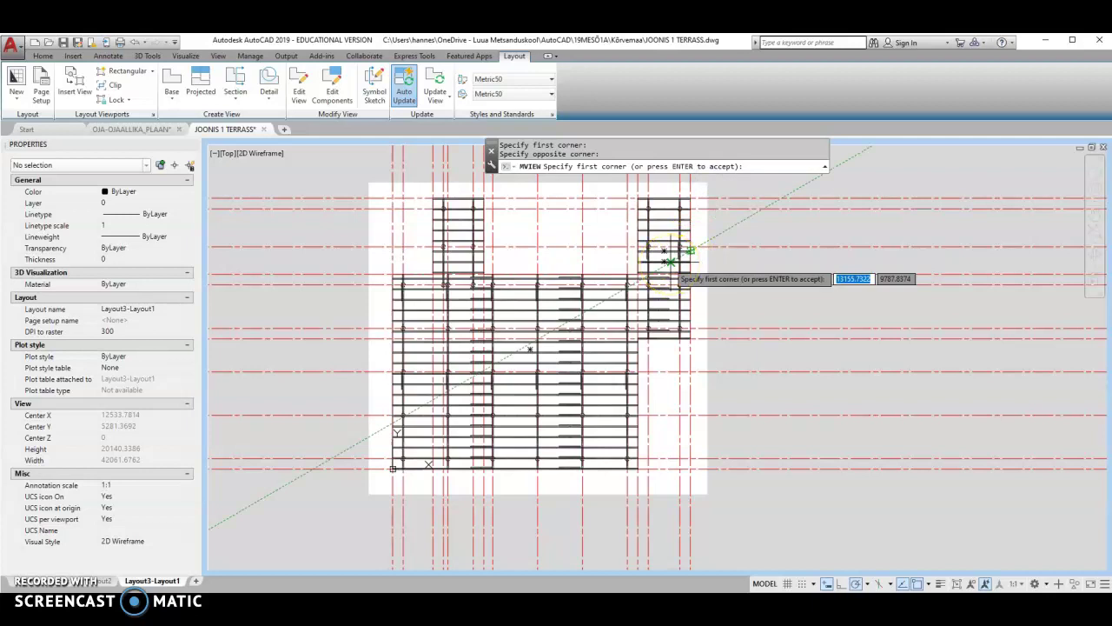
key("Return")
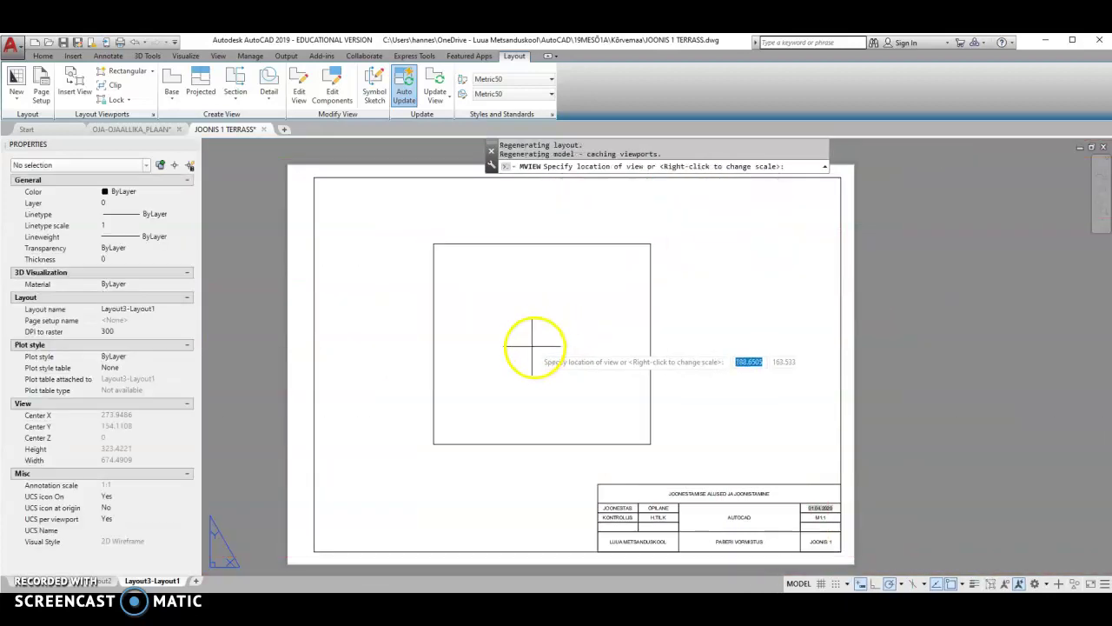
left_click(470, 315)
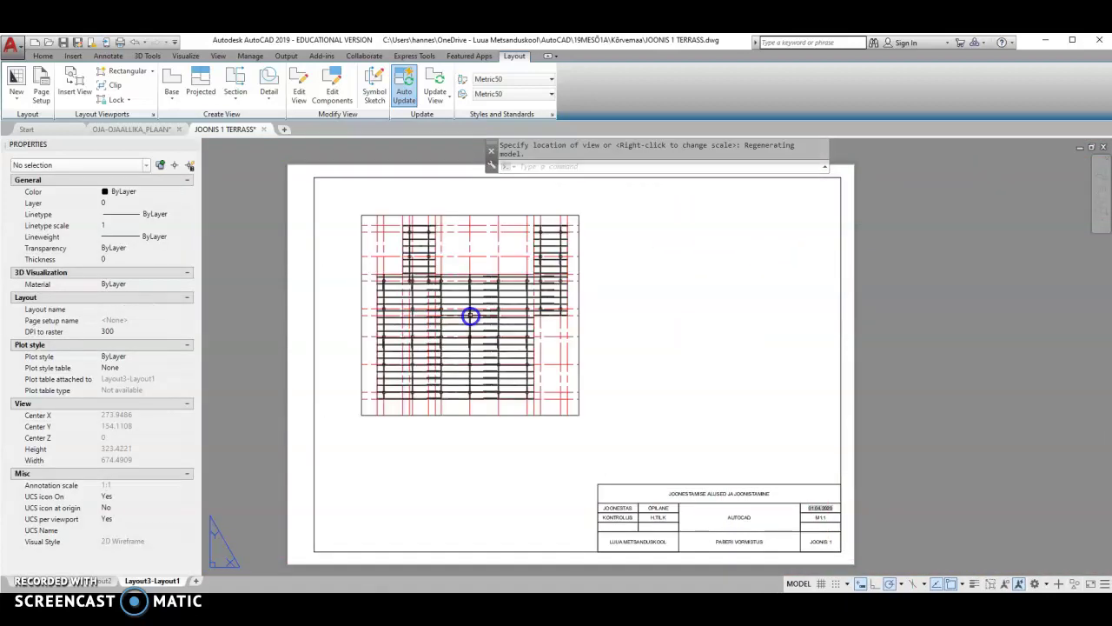
- Check which scale is assigned to the terrace viewport
left_click(579, 344)
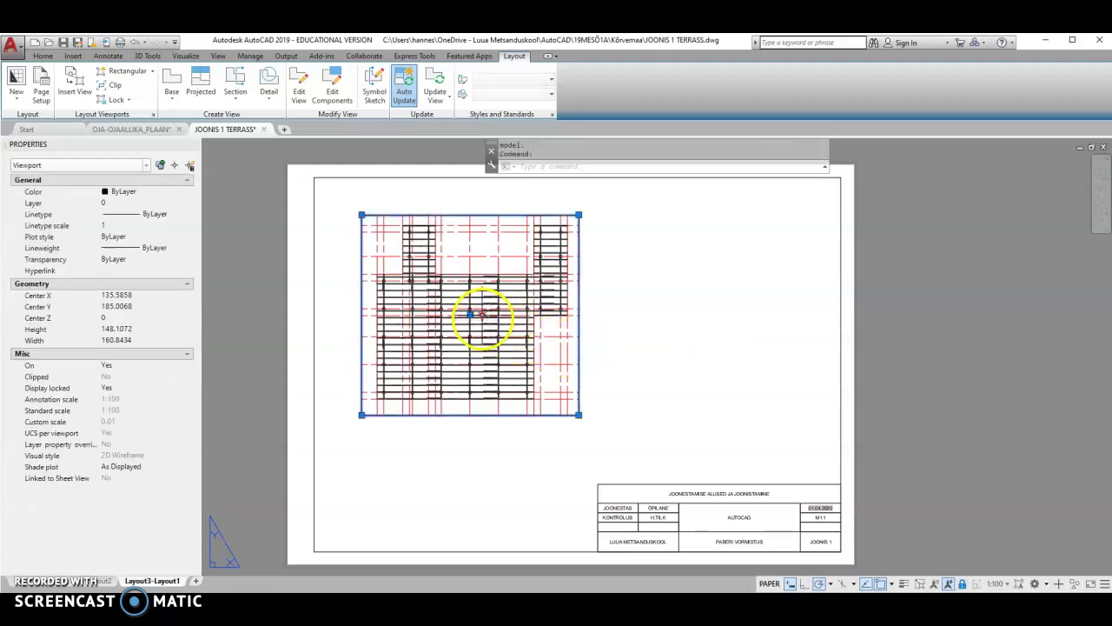
left_click(483, 316)
mouse_move(596, 342)
left_mouse_down()
mouse_move(632, 347)
mouse_move(601, 377)
mouse_move(633, 387)
left_mouse_up()
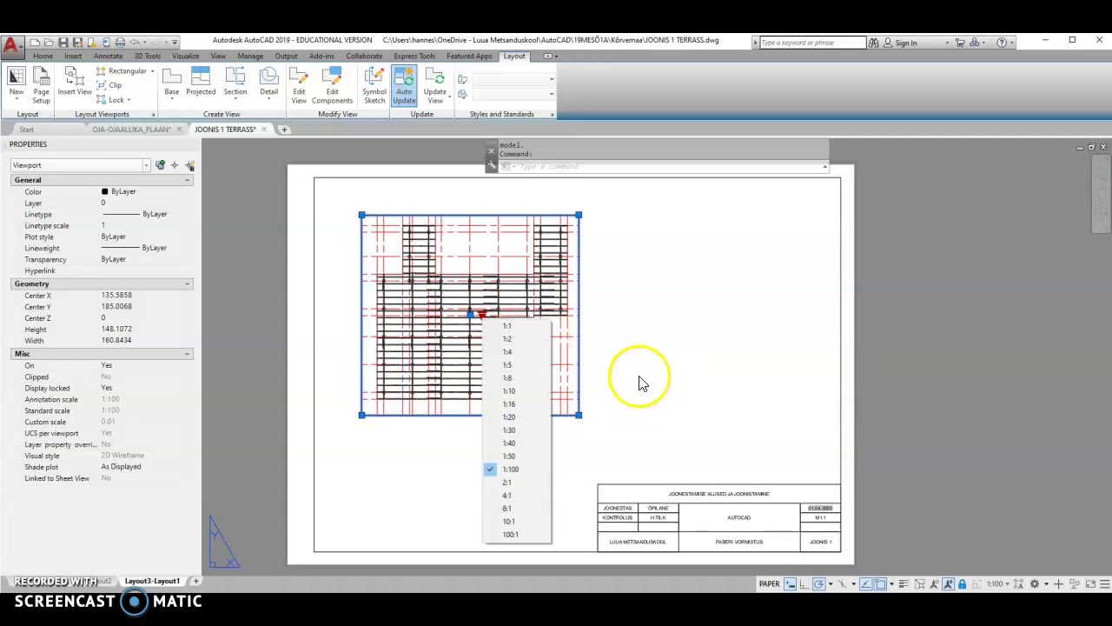
left_click(633, 390)
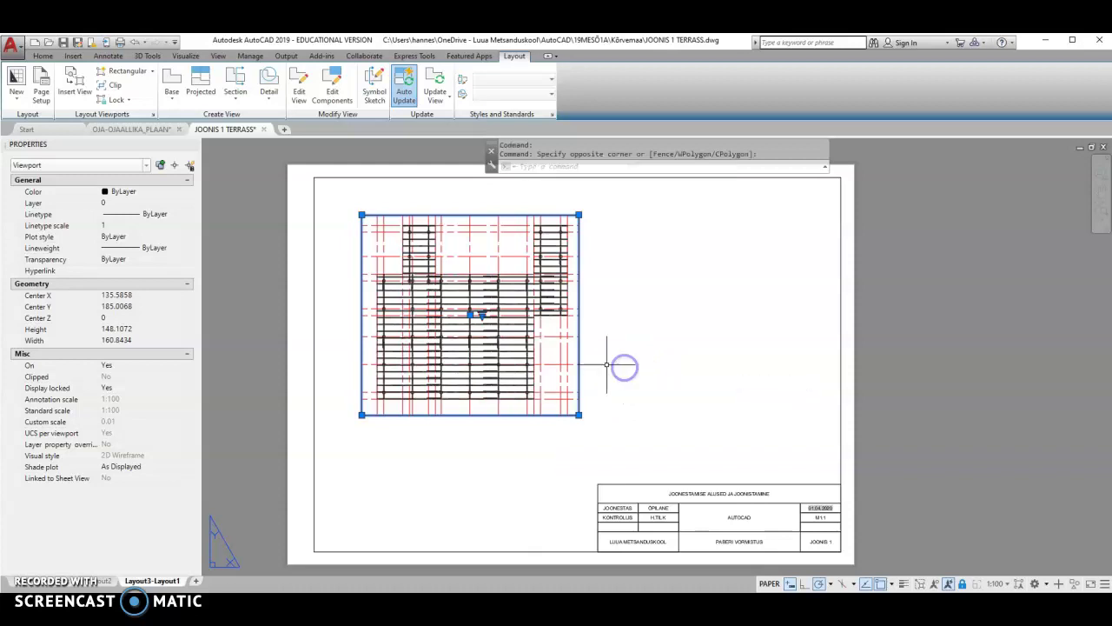
- Change the scale entry in the title block to M1:100
scroll(822, 522, "up", 2)
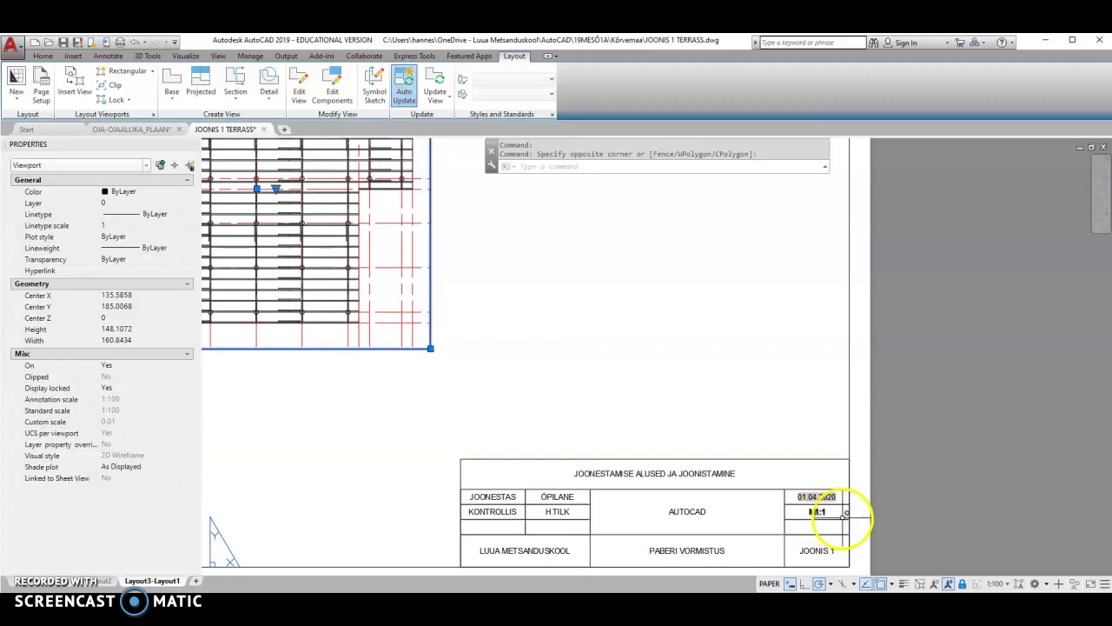
key("Escape")
key("Escape")
left_click(817, 512)
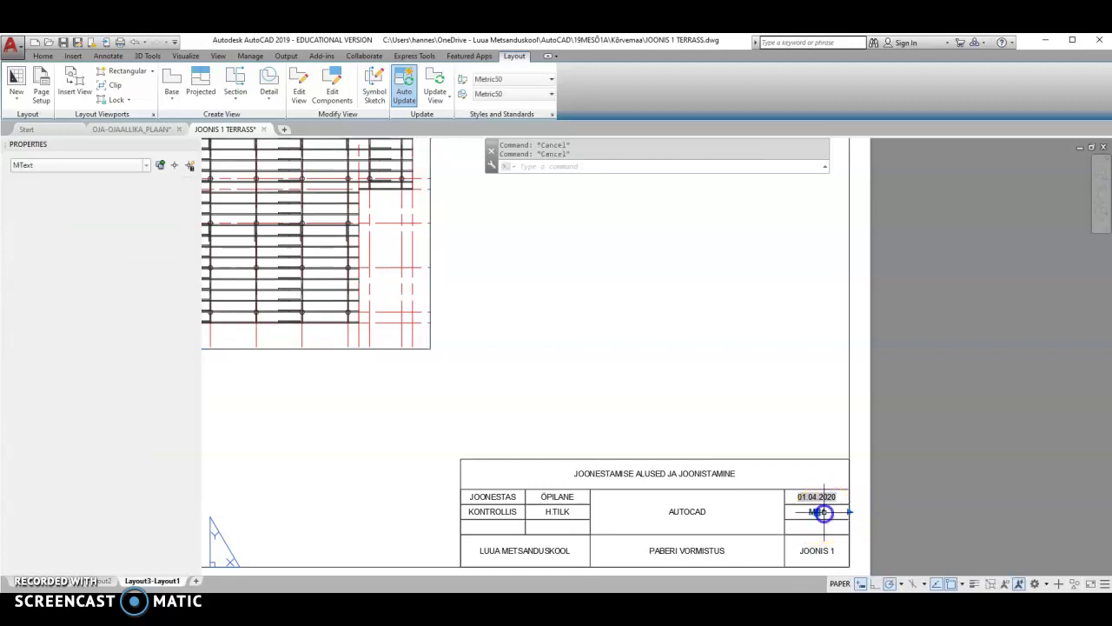
double_click(830, 511)
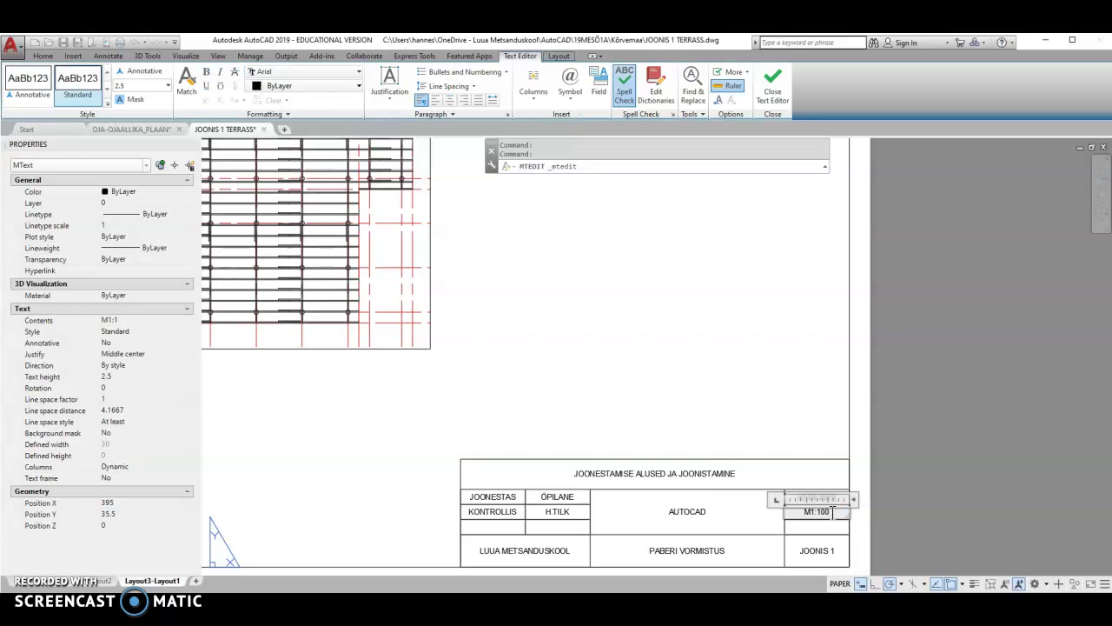
left_click(708, 553)
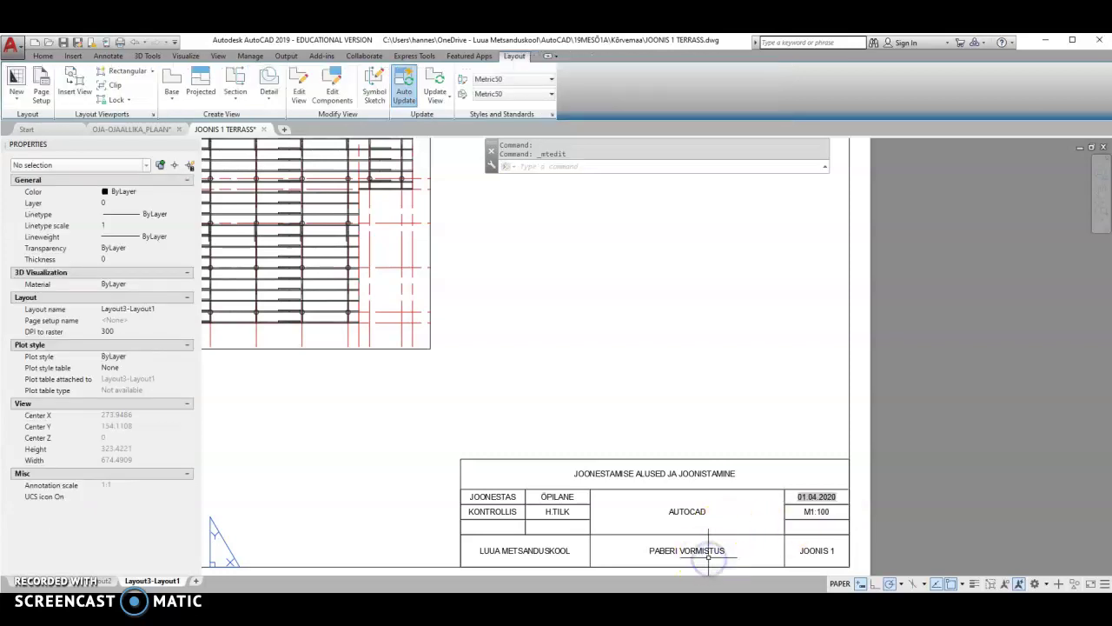
- Replace the drawing title PABERI VORMISTUS in the title block with TERRASS
left_click(708, 549)
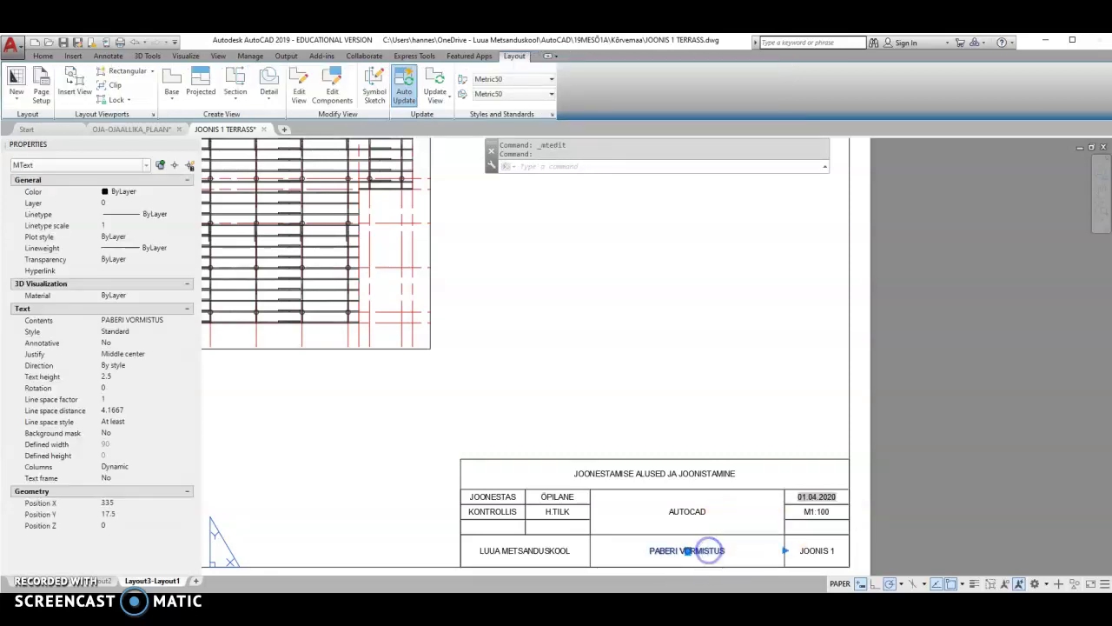
double_click(708, 550)
left_click_drag(711, 551, 652, 548)
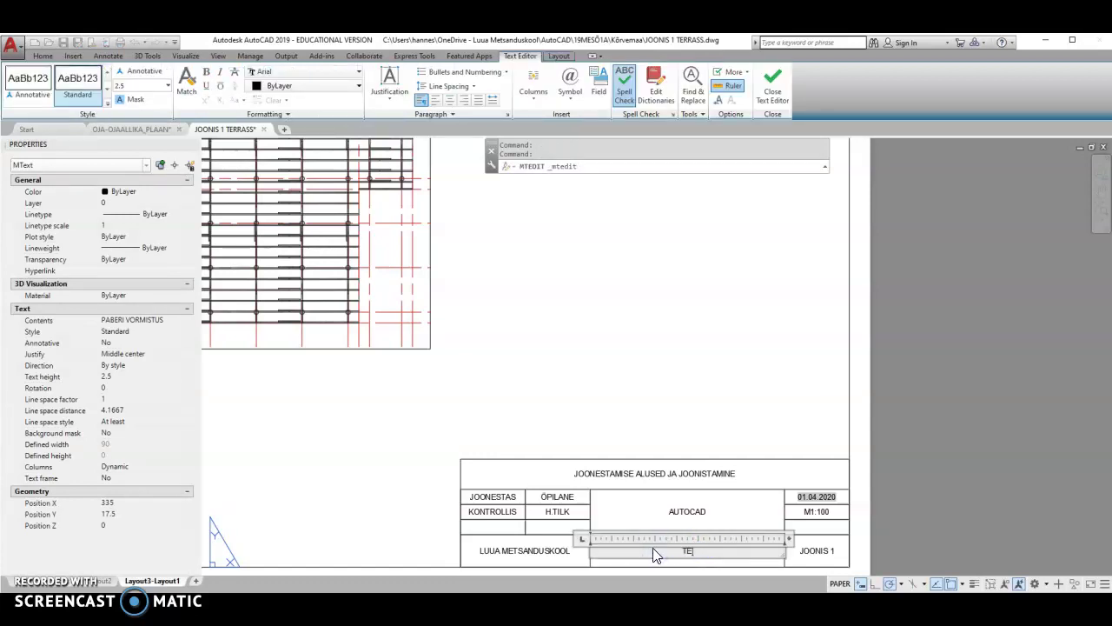
type("TERRASS")
left_click(817, 544)
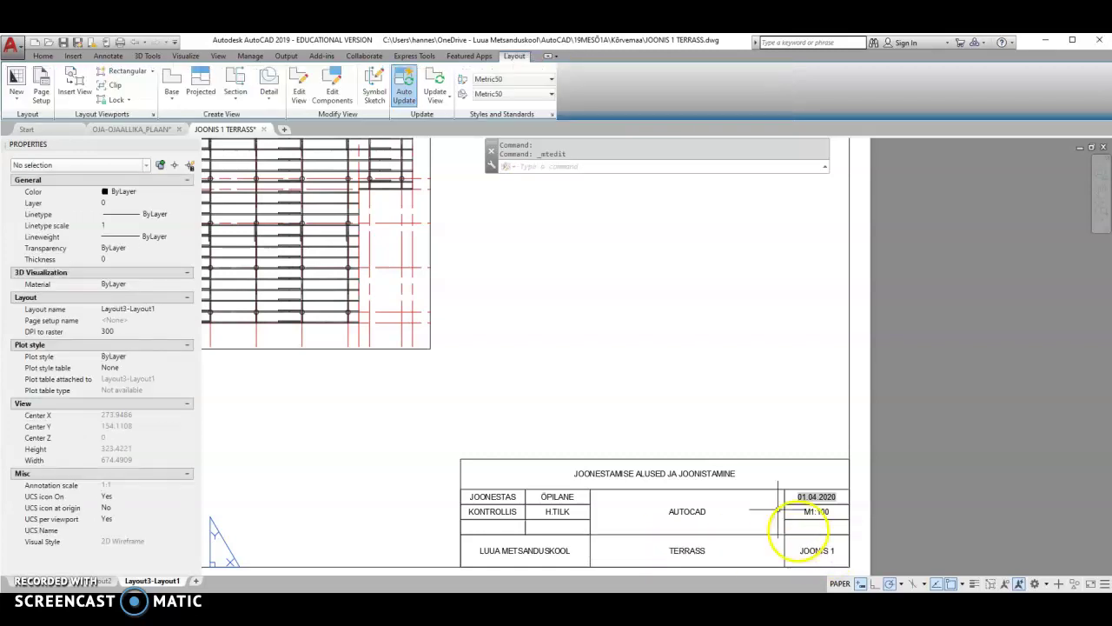
- Change the drawing number in the title block to JOONIS J-1
left_click(140, 126)
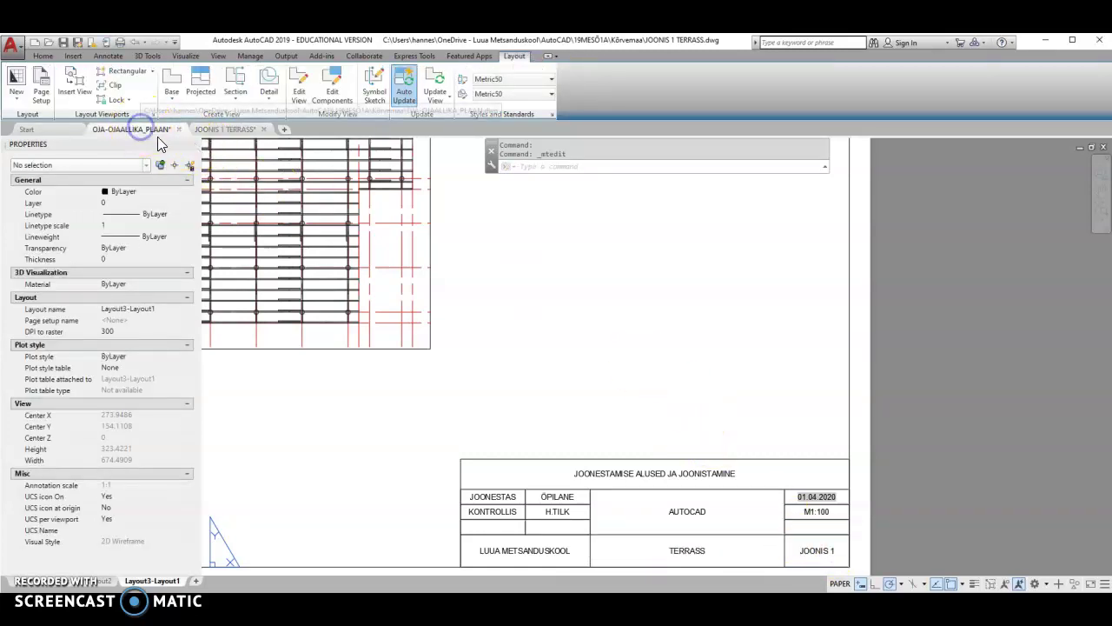
left_click(232, 129)
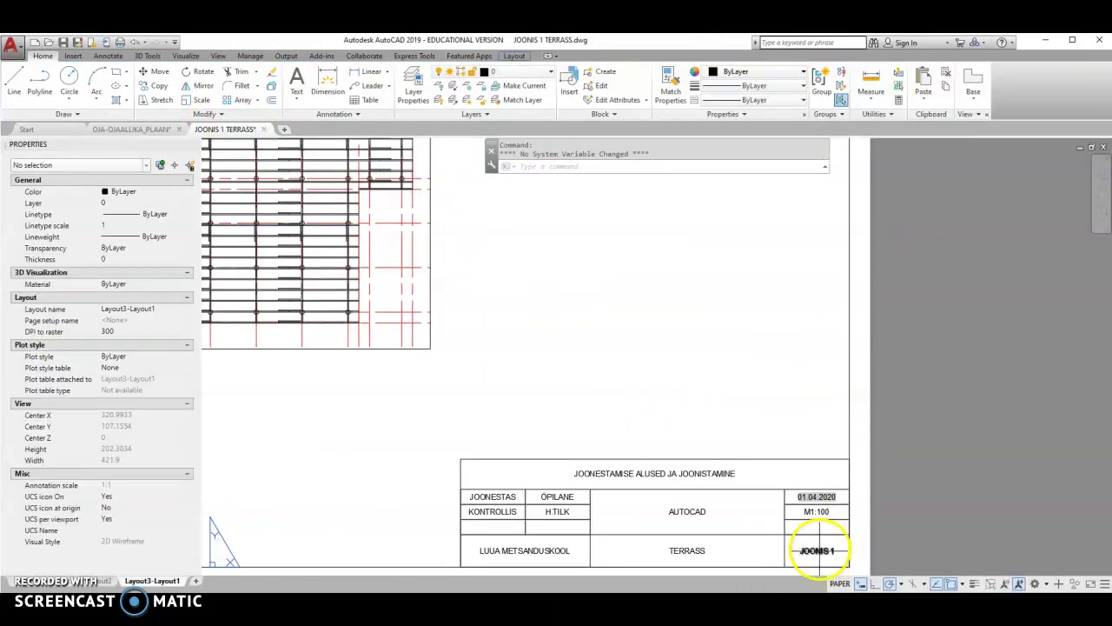
left_click(817, 550)
double_click(817, 550)
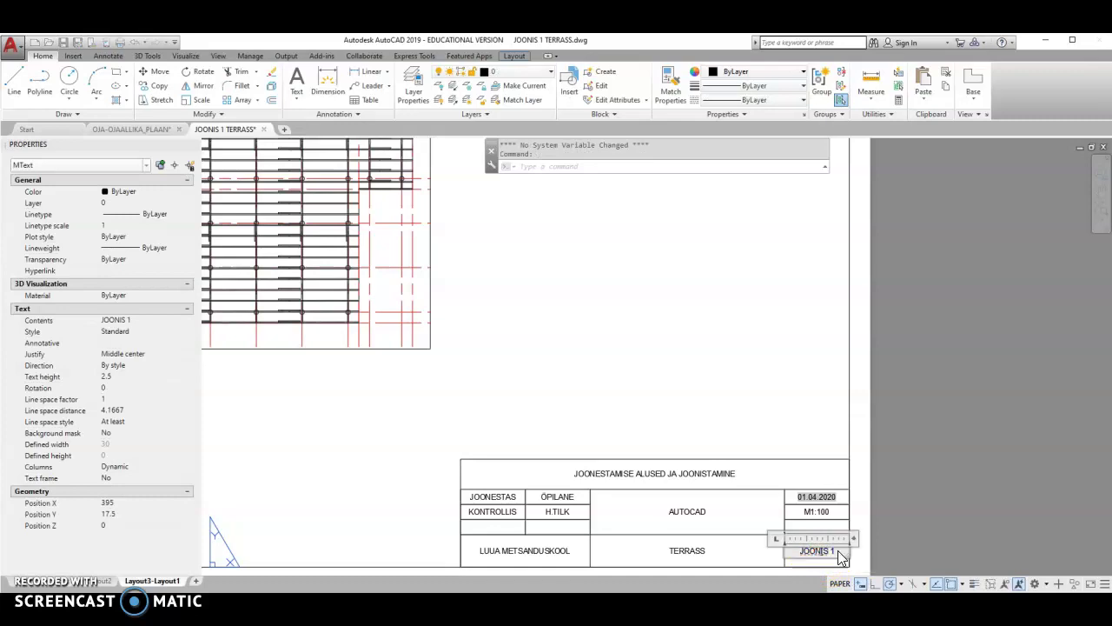
type("J")
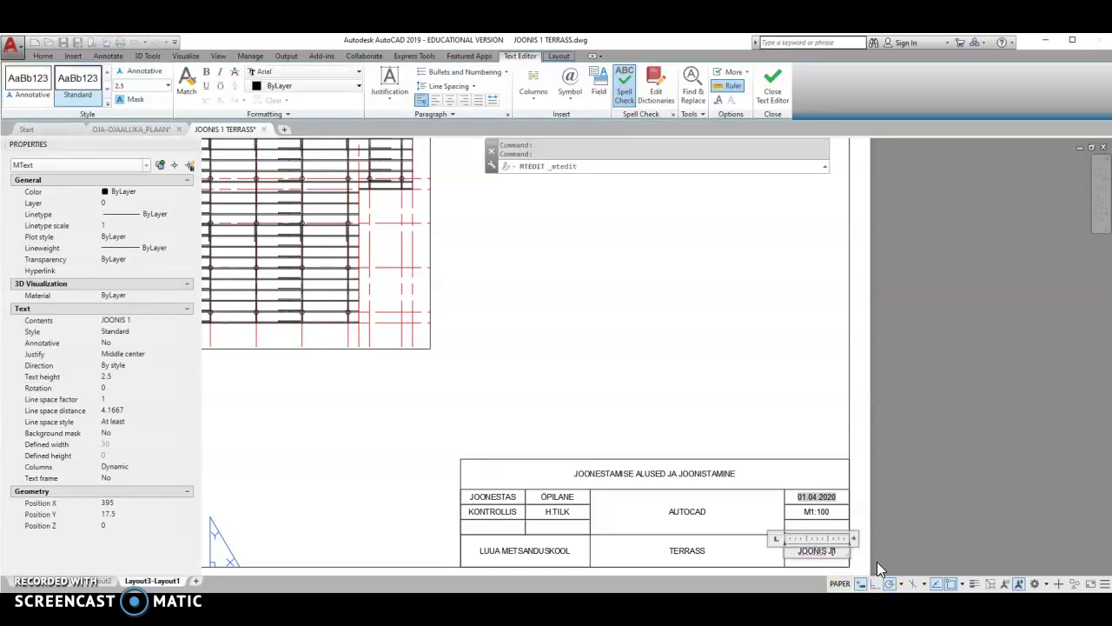
type("-")
left_click(738, 437)
left_click(708, 445)
- Create a new layer named ABI in the layer manager
scroll(596, 429, "down", 5)
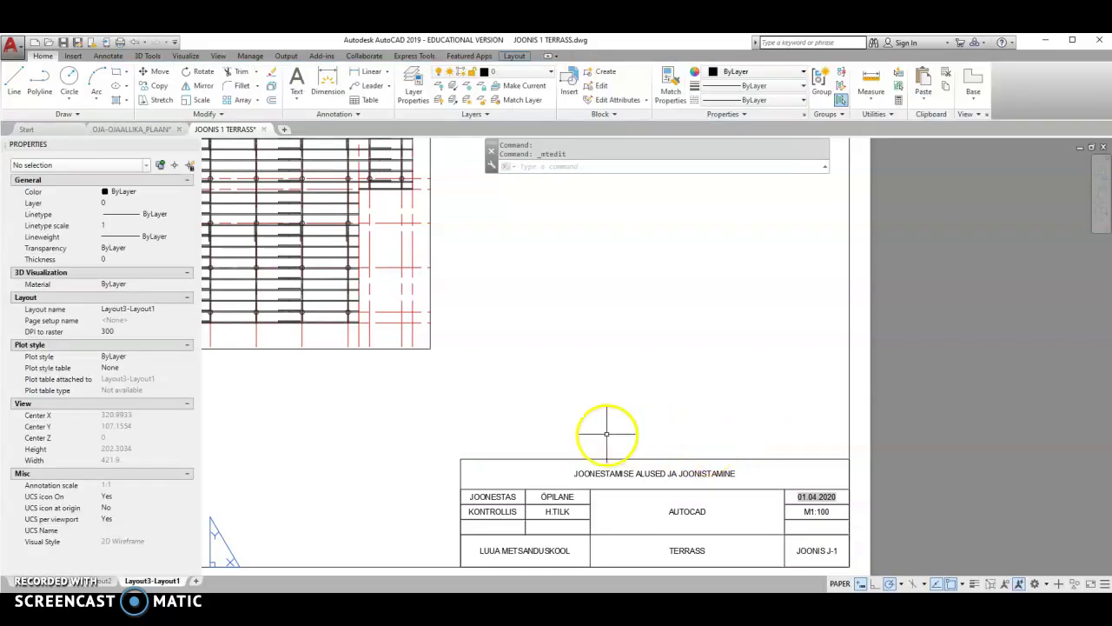
left_click(583, 412)
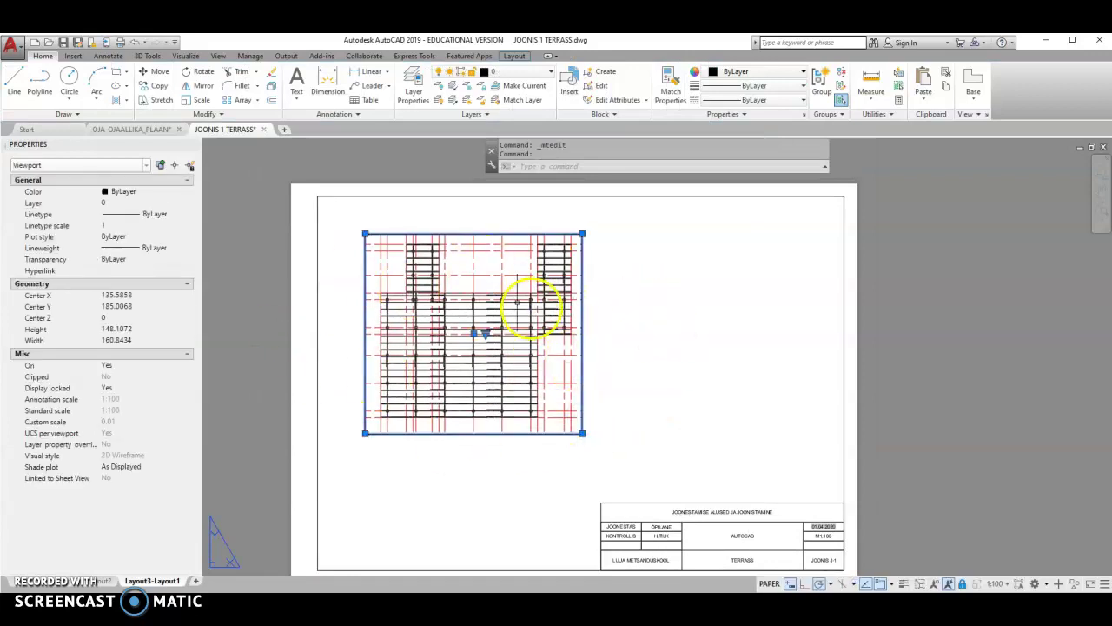
left_click(552, 72)
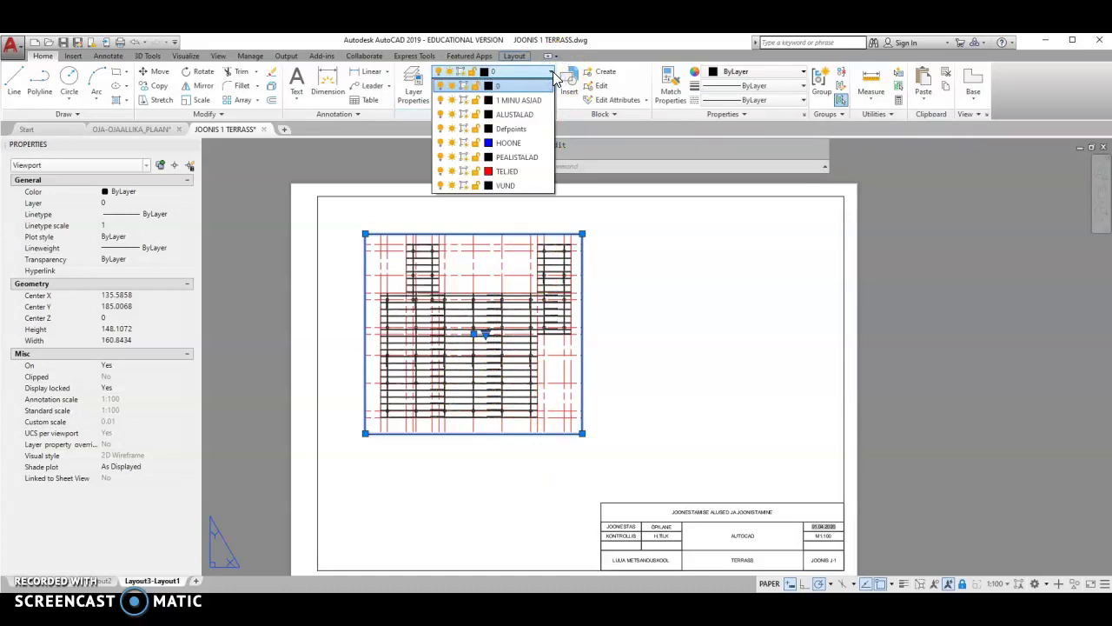
left_click(417, 91)
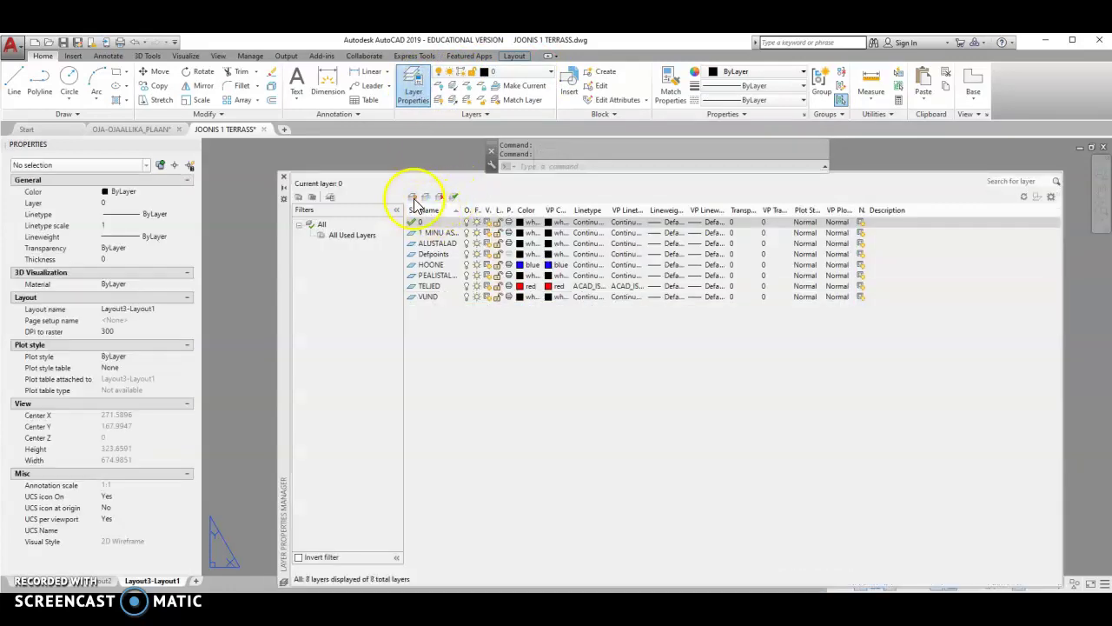
left_click(414, 198)
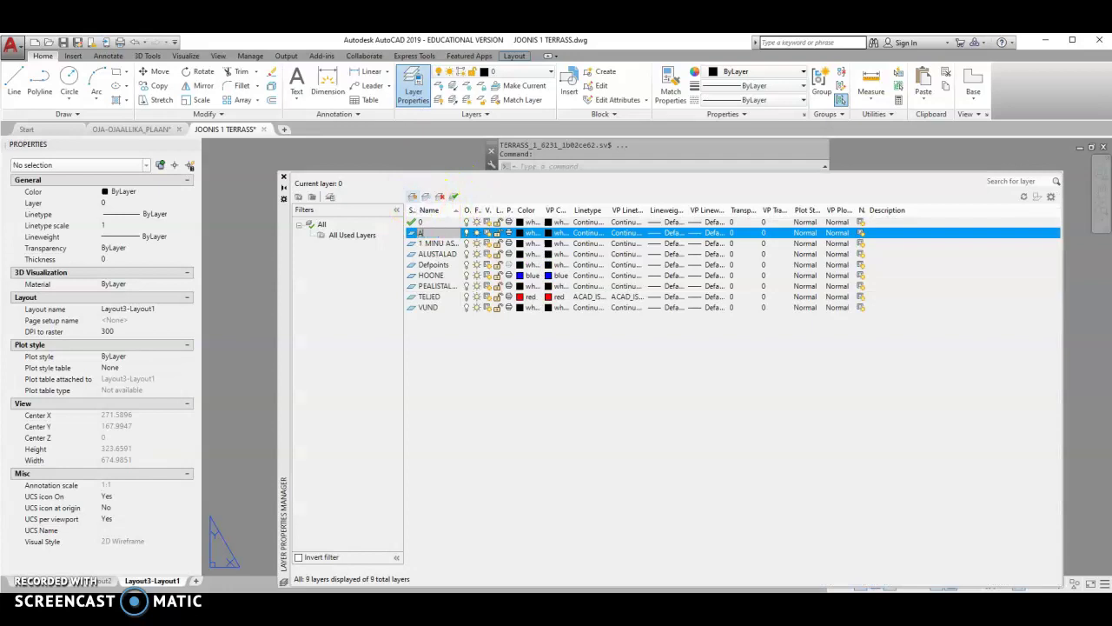
key("Return")
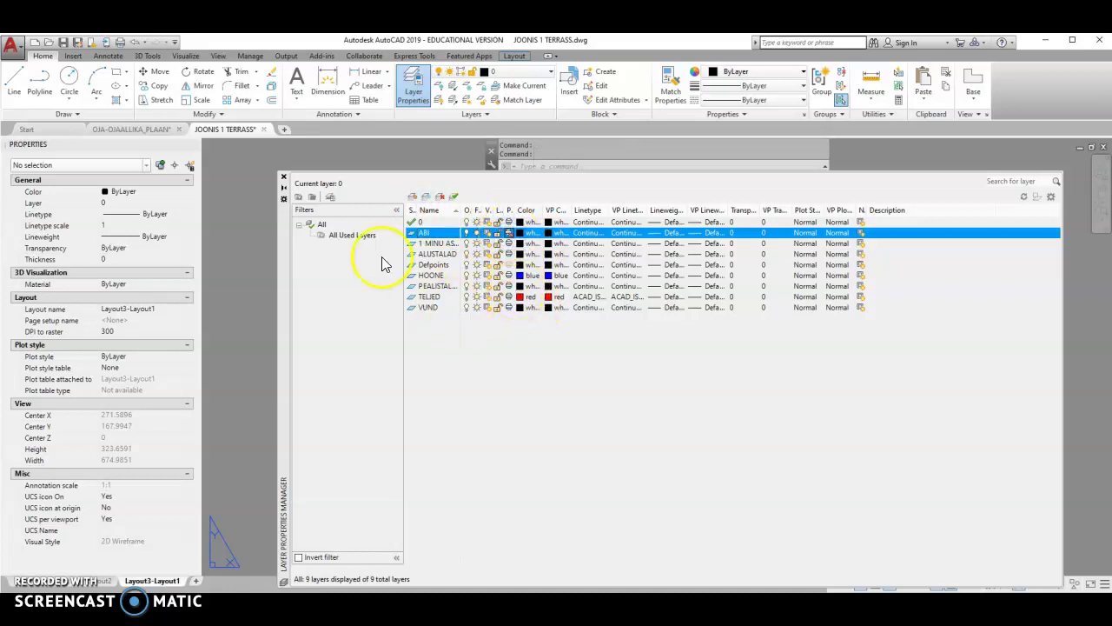
left_click(283, 177)
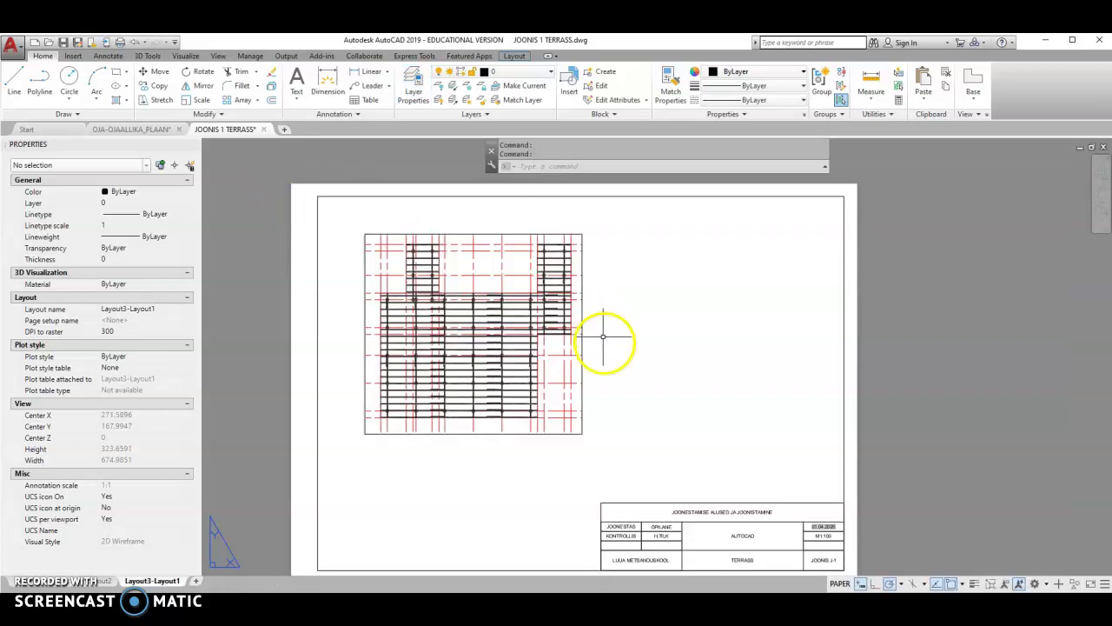
- Move the terrace viewport frame to layer ABI and turn that layer off
left_click(583, 341)
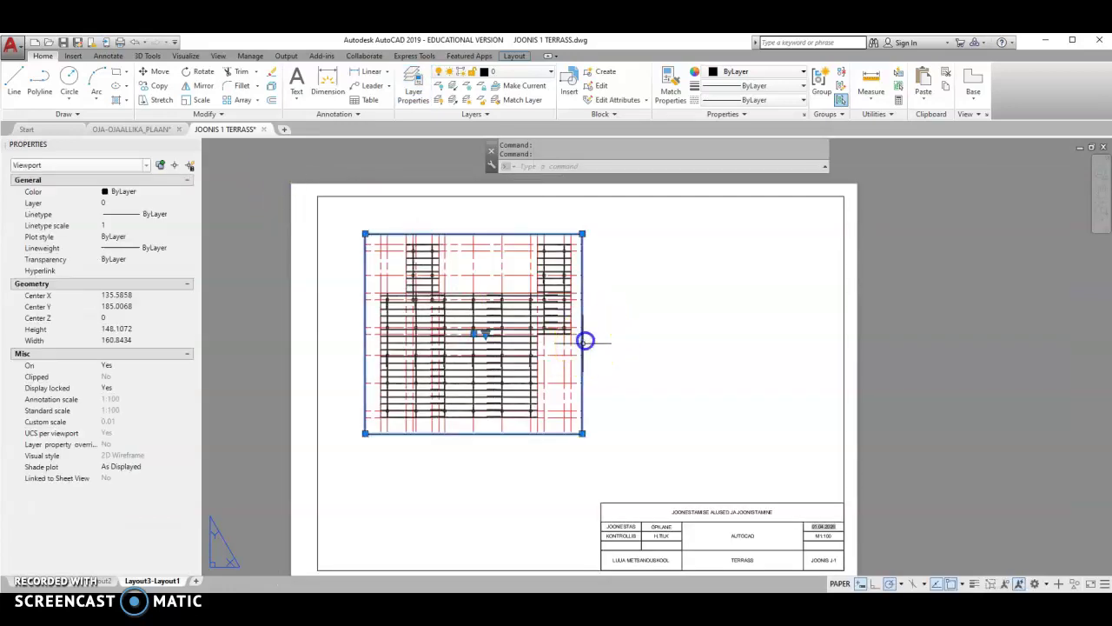
left_click(551, 71)
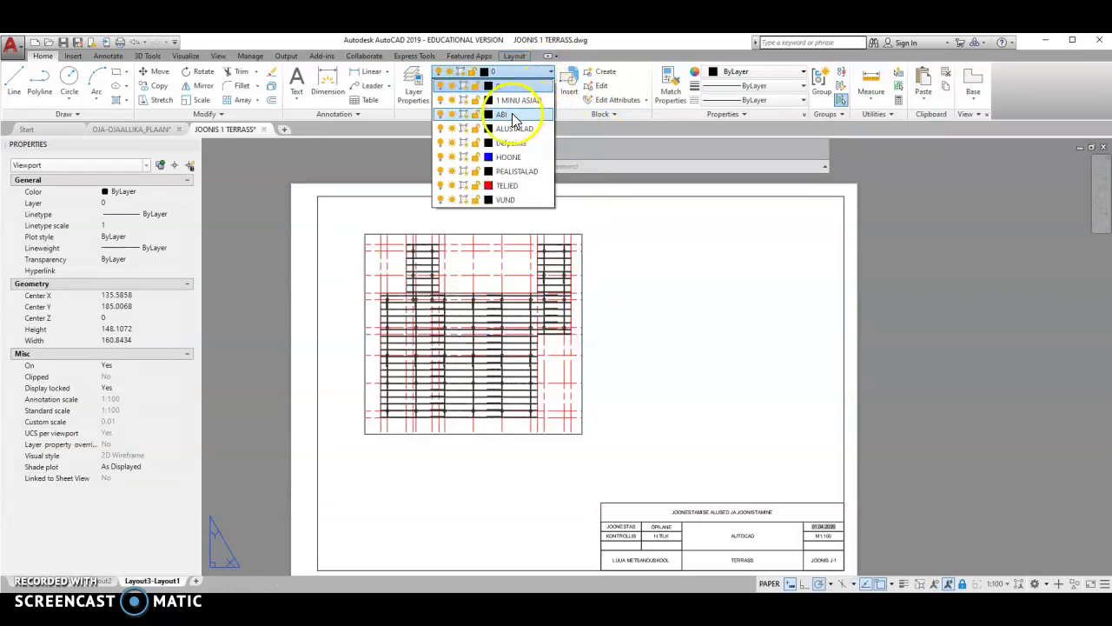
left_click(512, 114)
left_click(551, 71)
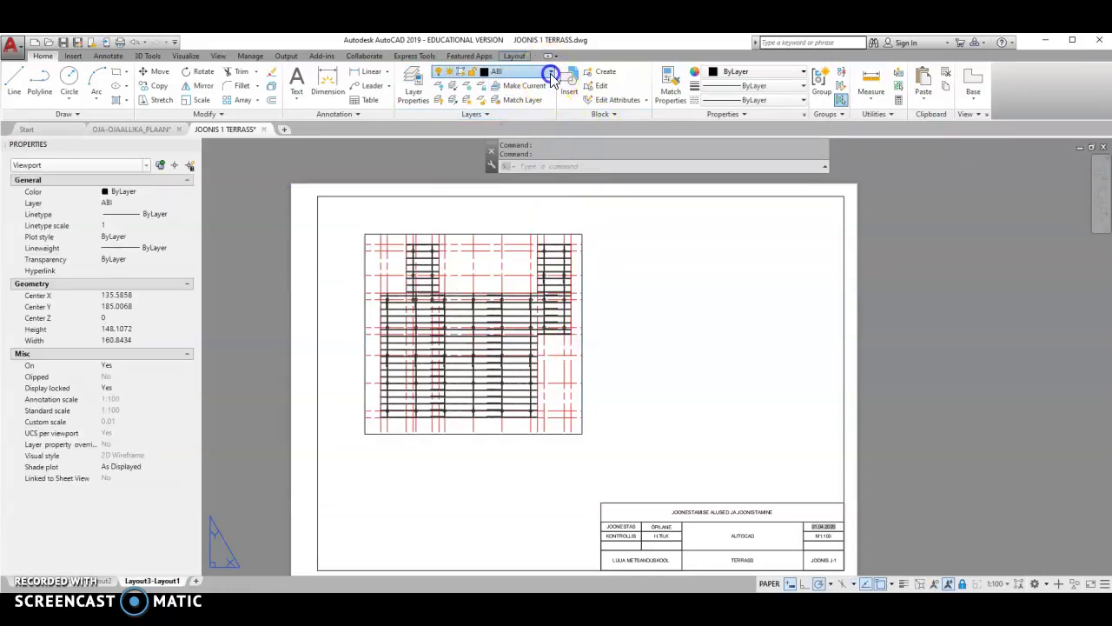
left_click(439, 114)
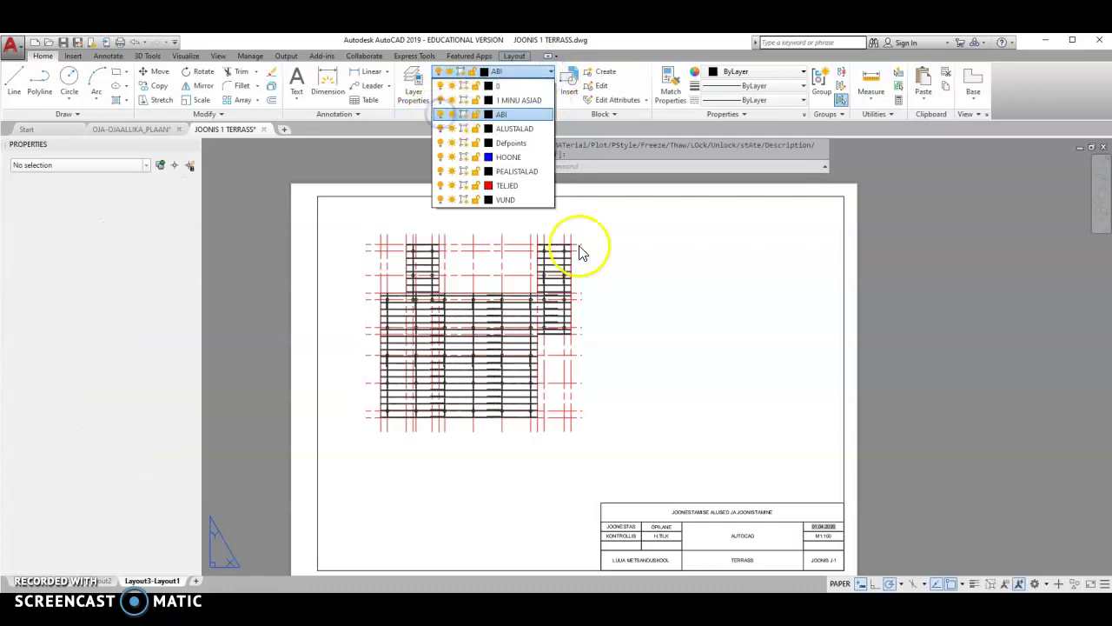
left_click(646, 325)
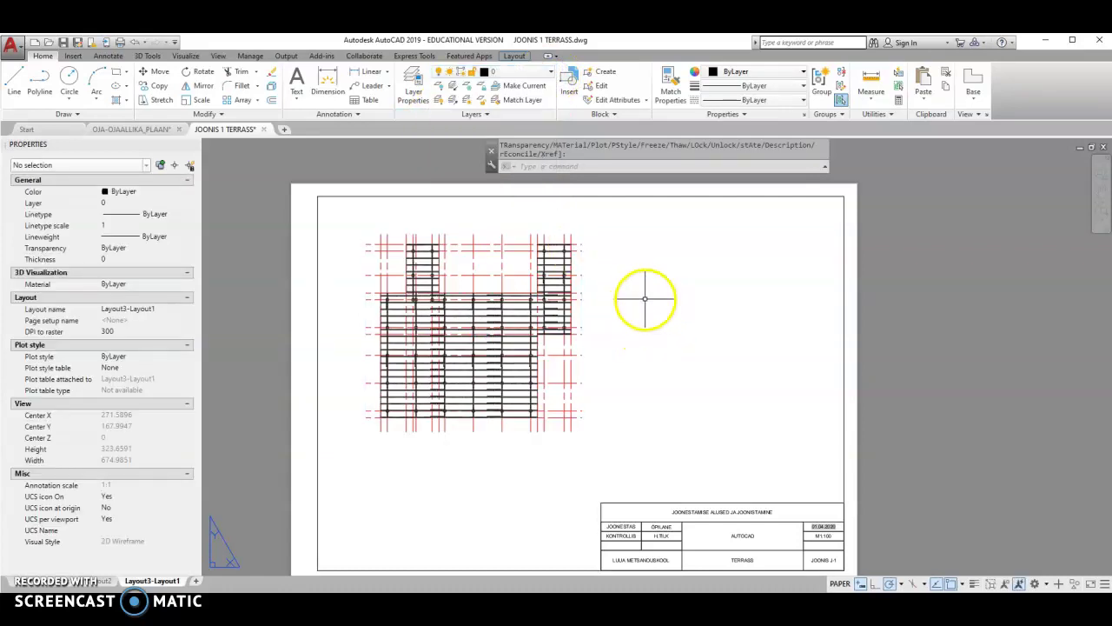
- Place a multileader pointing at the outer end of a joist on the terrace's narrow right-hand section, with its landing outside the plan
left_click(367, 88)
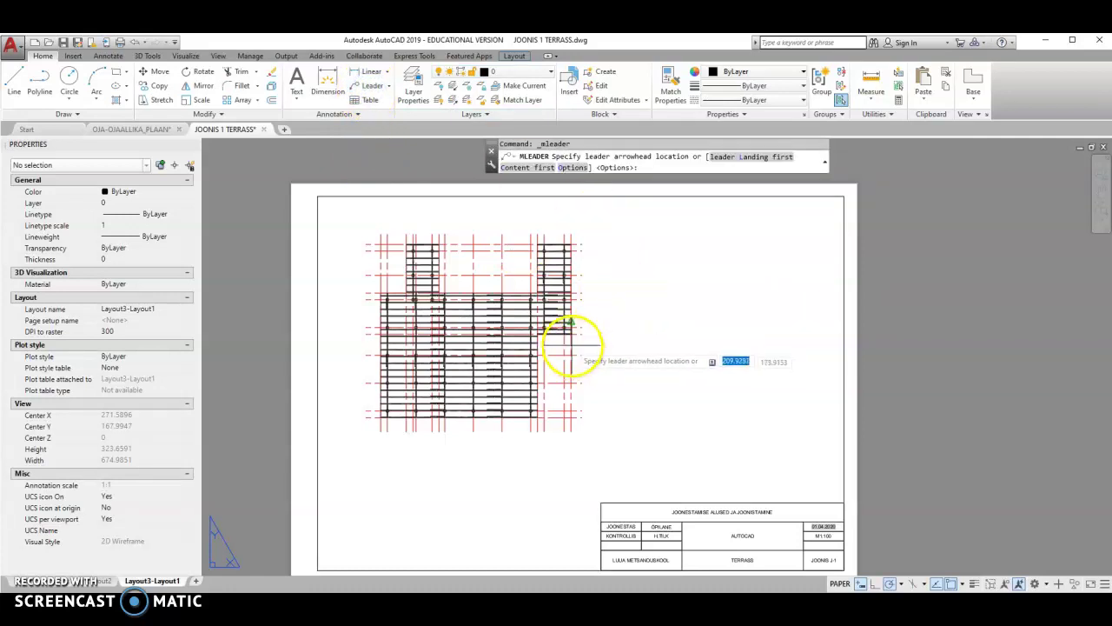
scroll(560, 346, "up", 5)
middle_click_drag(583, 269, 562, 344)
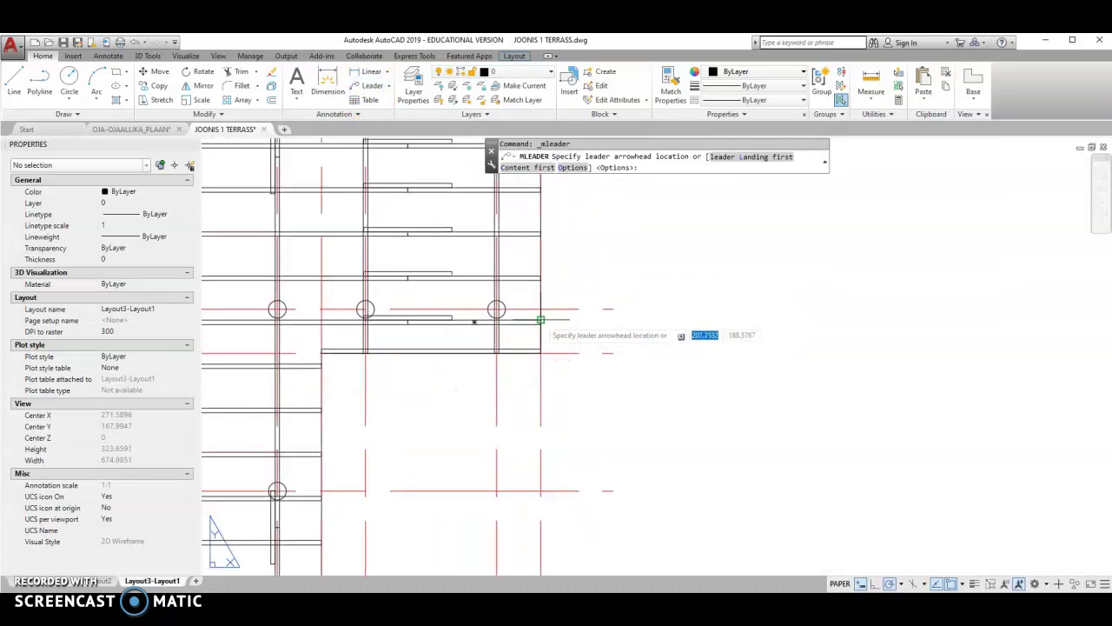
left_click(540, 323)
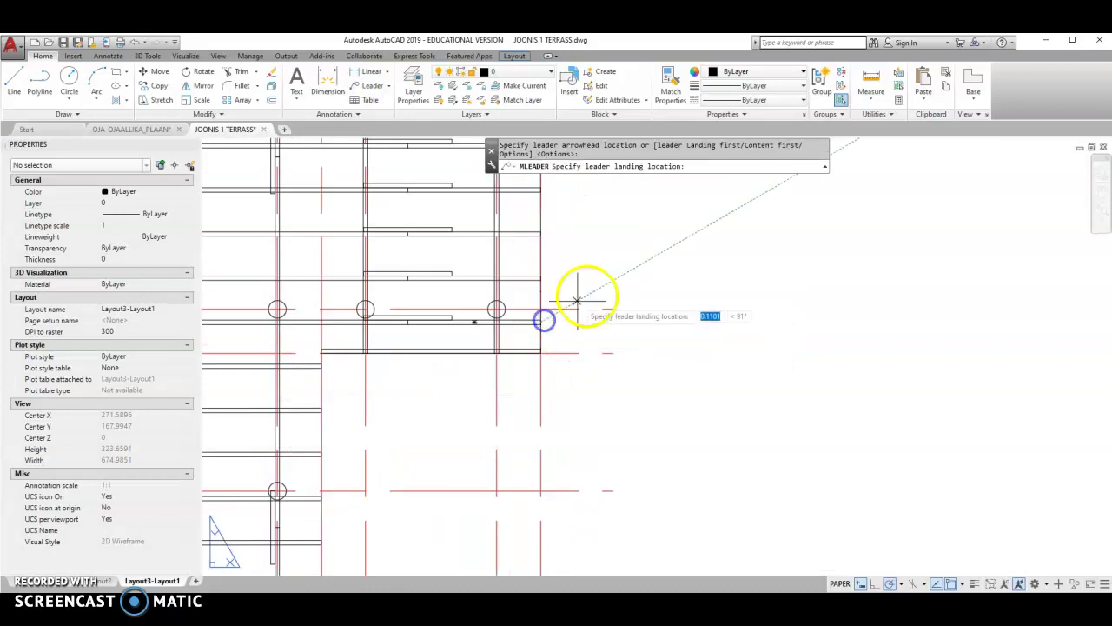
left_click(672, 257)
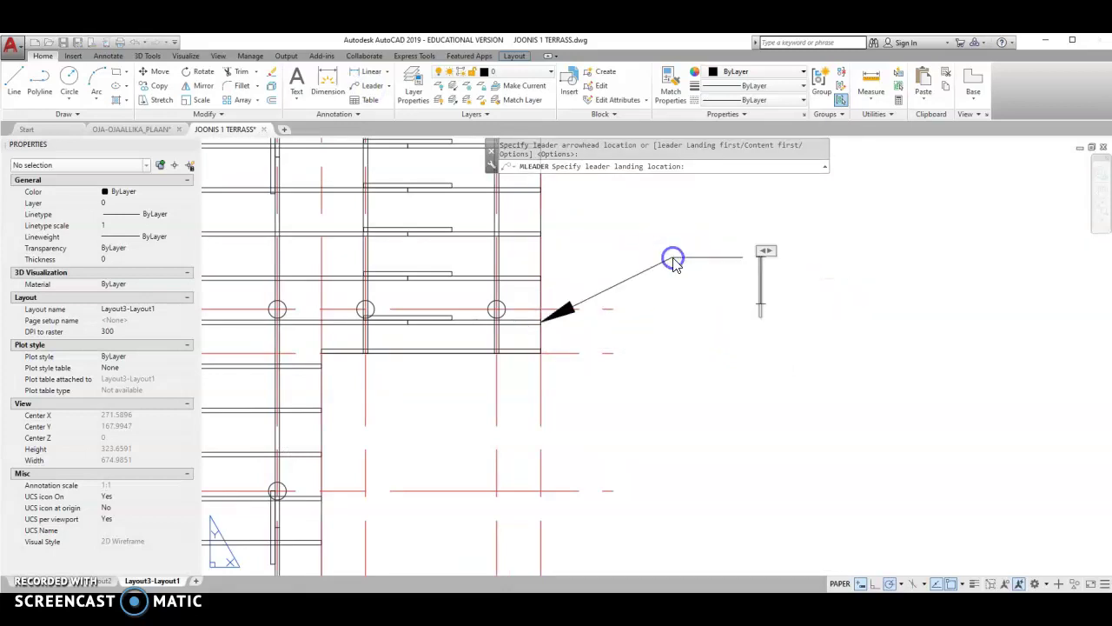
- Label the joist leader with two lines of text: PEALISTALASTIK EHK LAAGID and 50x100 s500
type("PE")
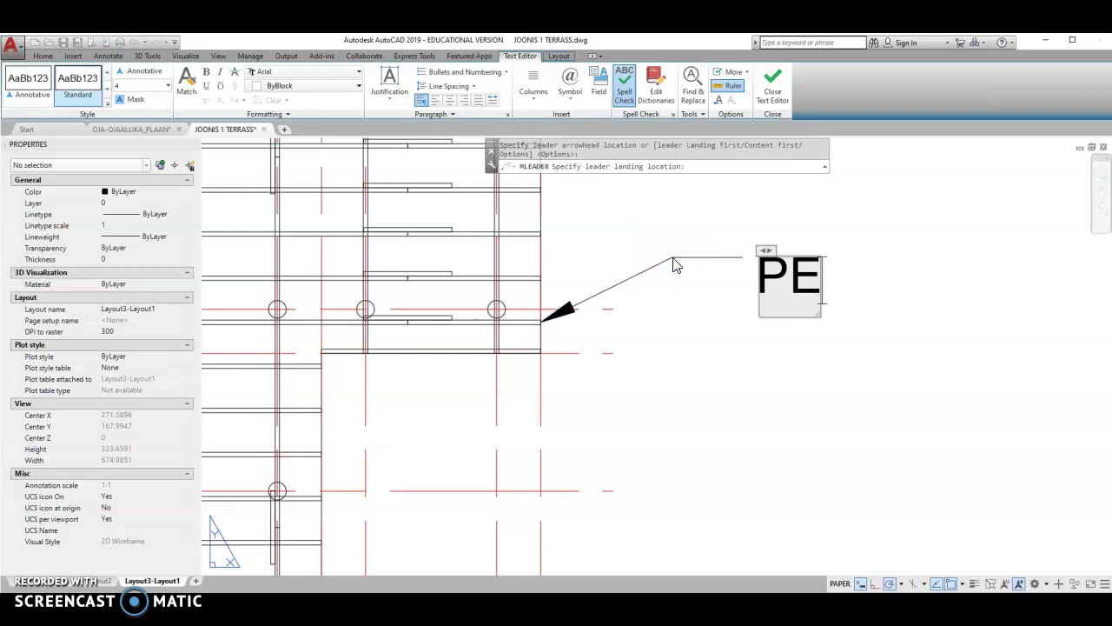
type("ALISTALAS")
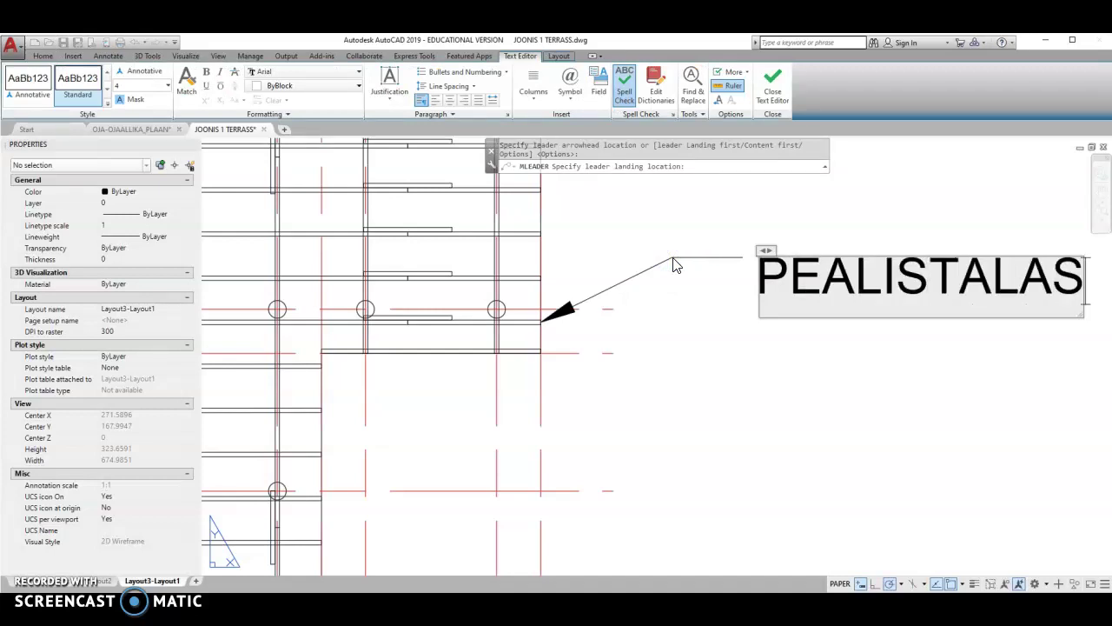
type("TIK EHK LA")
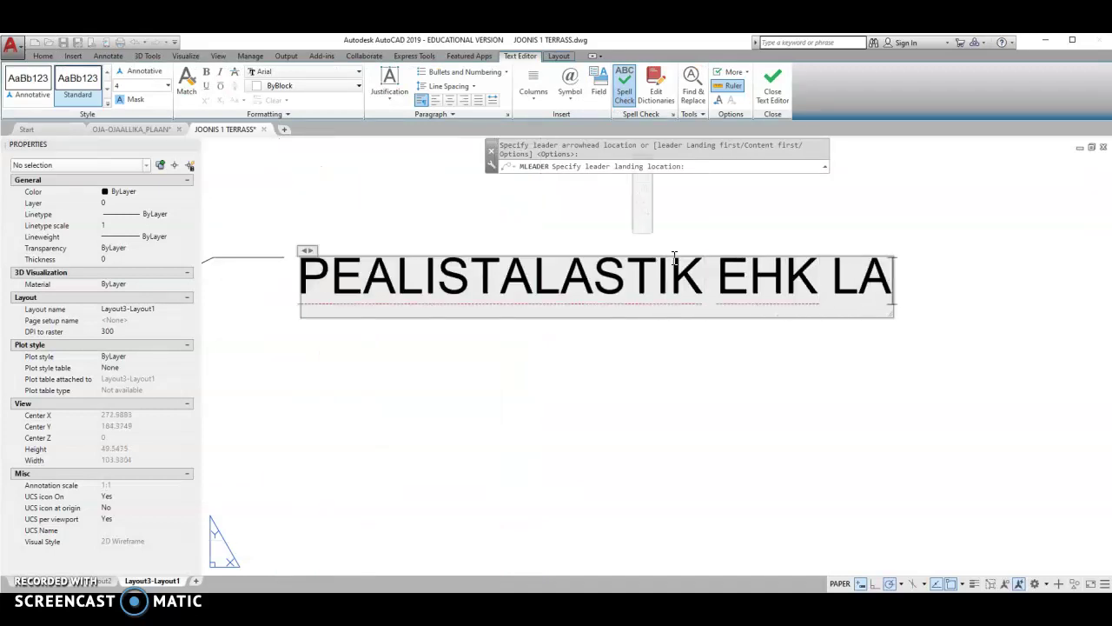
type("AGID")
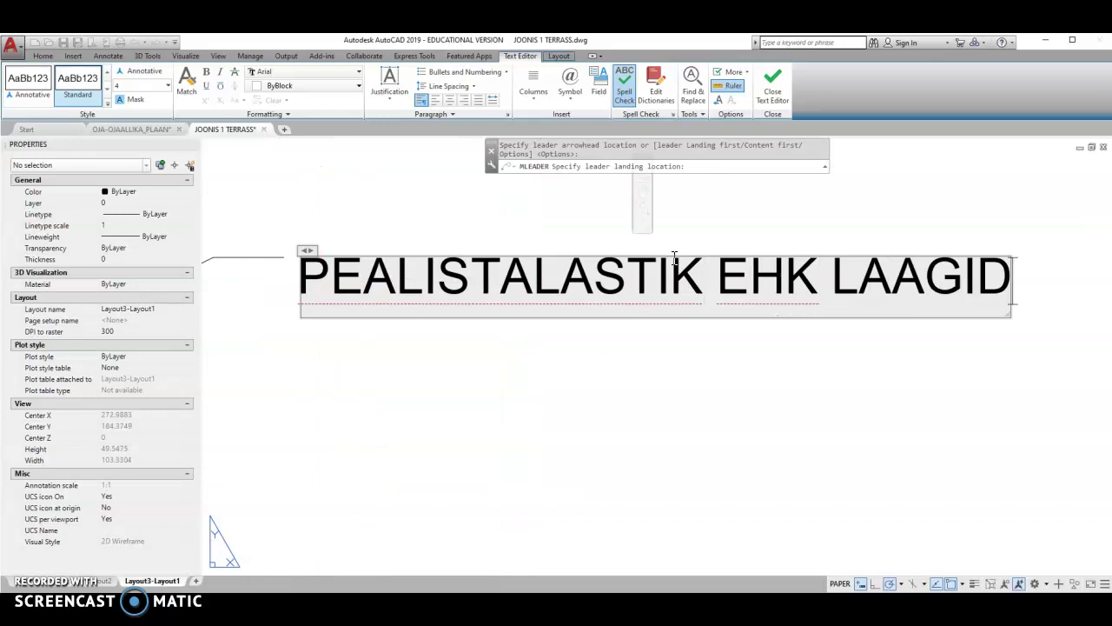
key("Return")
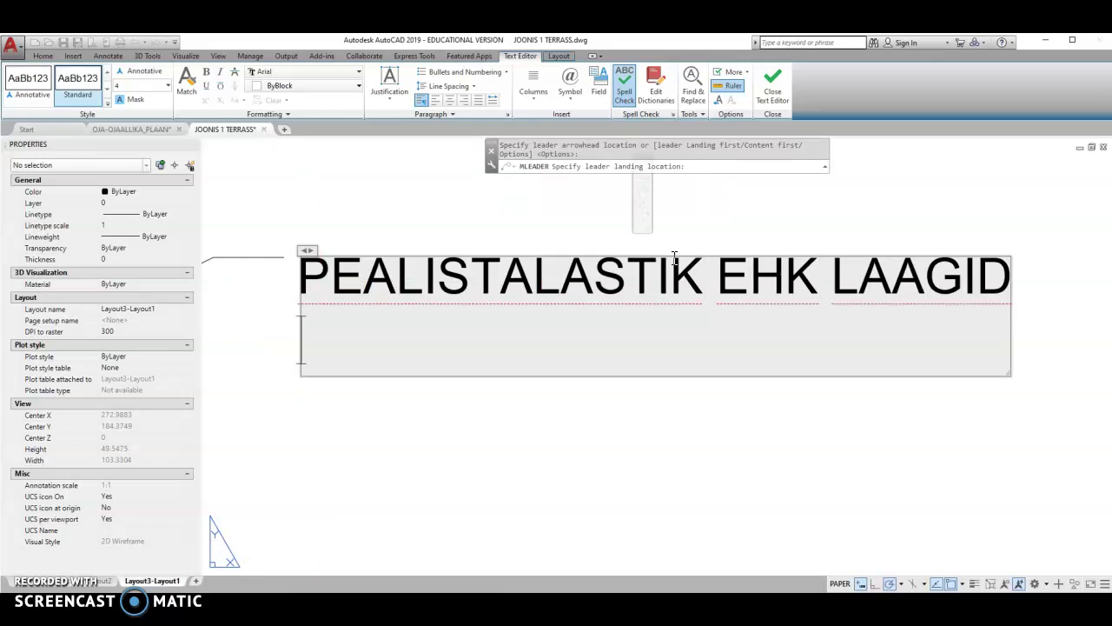
type("50x100 s500")
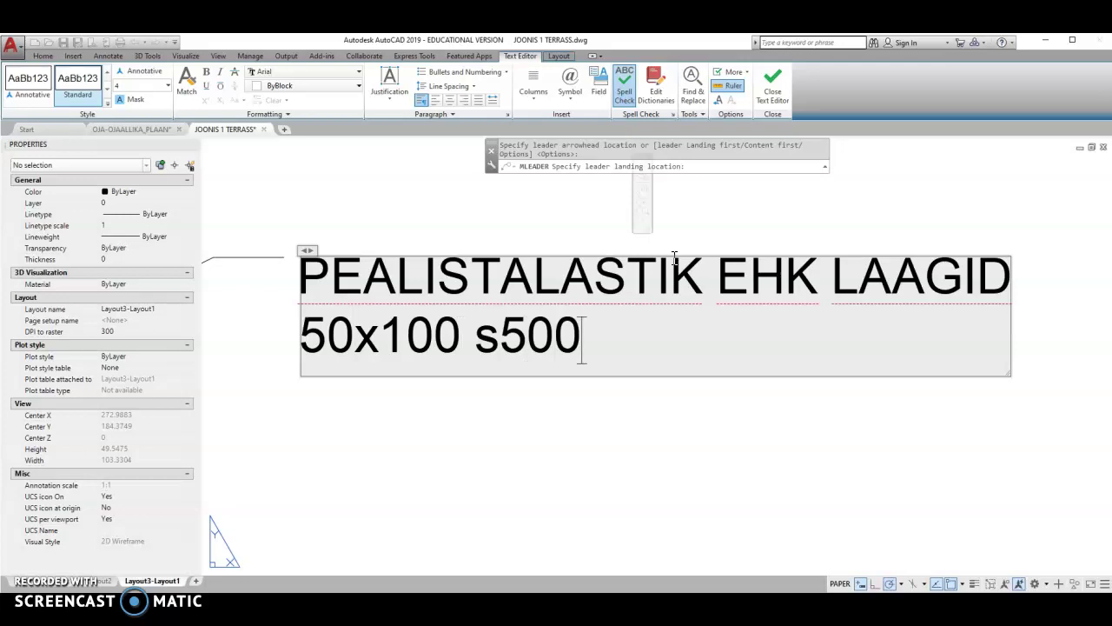
left_click(773, 86)
scroll(695, 261, "down", 5)
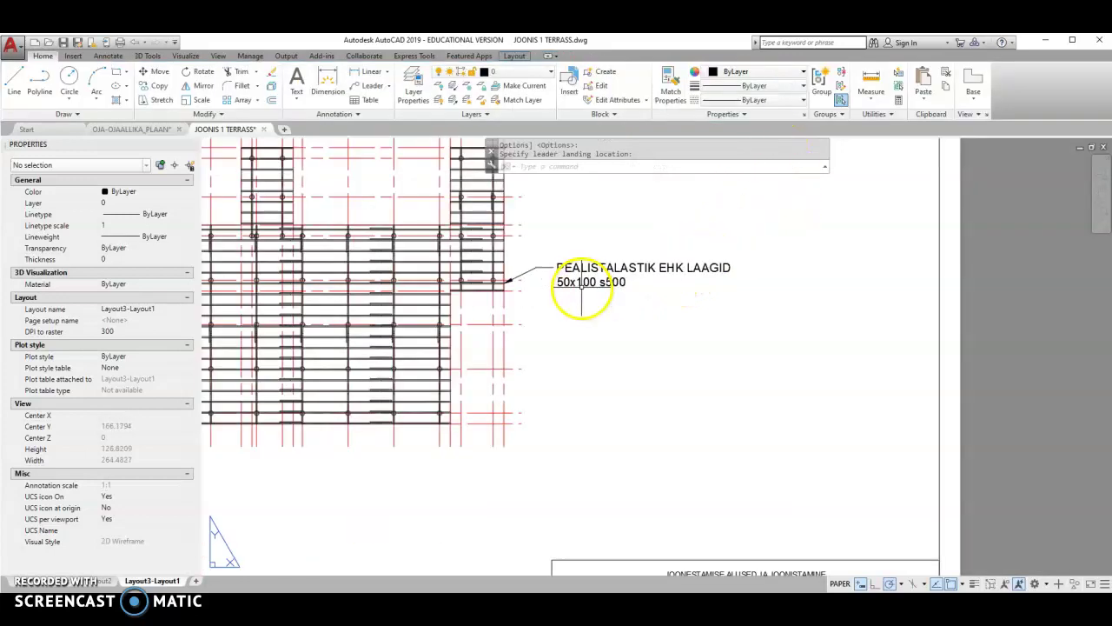
- Add a second multileader from the lower end of the vertical support beam, reading ALUSTALASTIK and 50x150 s2100 on two lines
left_click(369, 86)
scroll(491, 286, "up", 5)
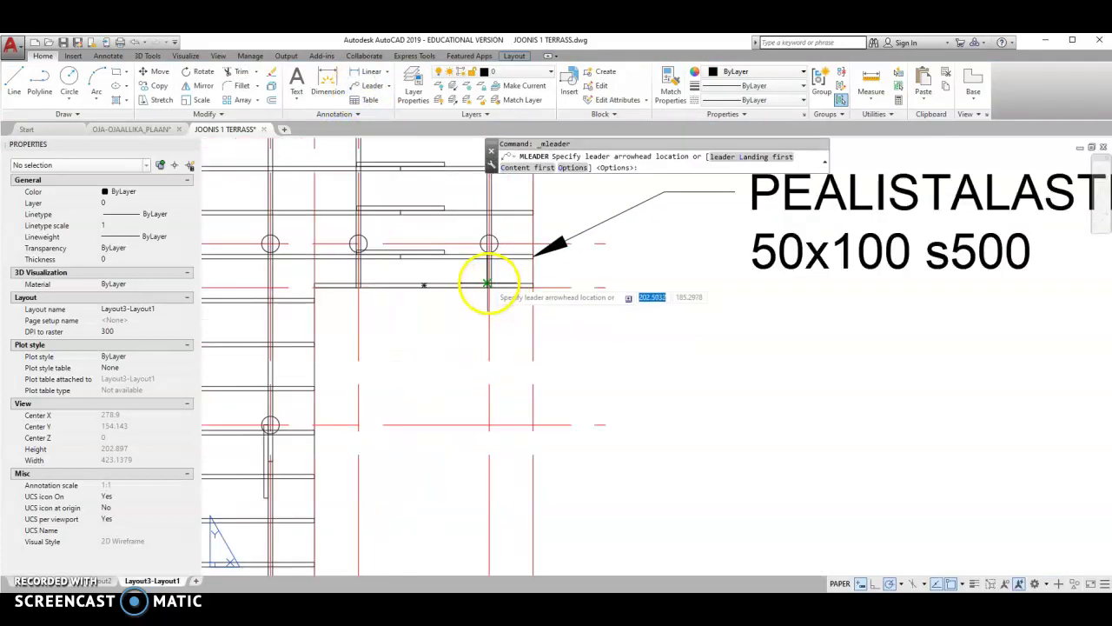
scroll(490, 290, "up", 3)
scroll(489, 295, "down", 3)
left_click(489, 295)
scroll(489, 296, "down", 2)
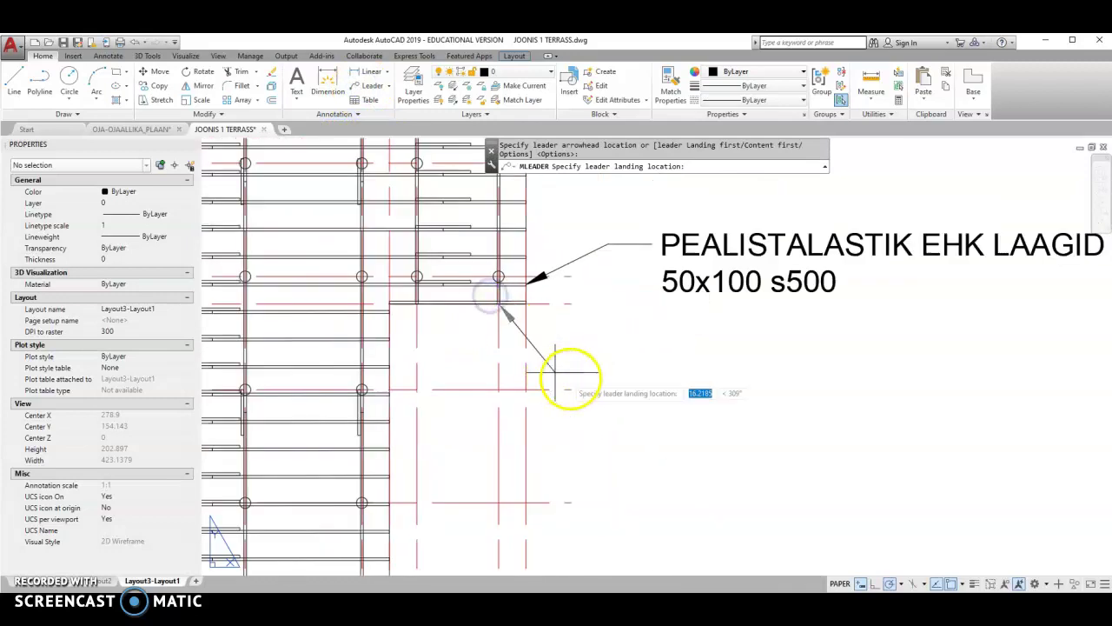
left_click(632, 406)
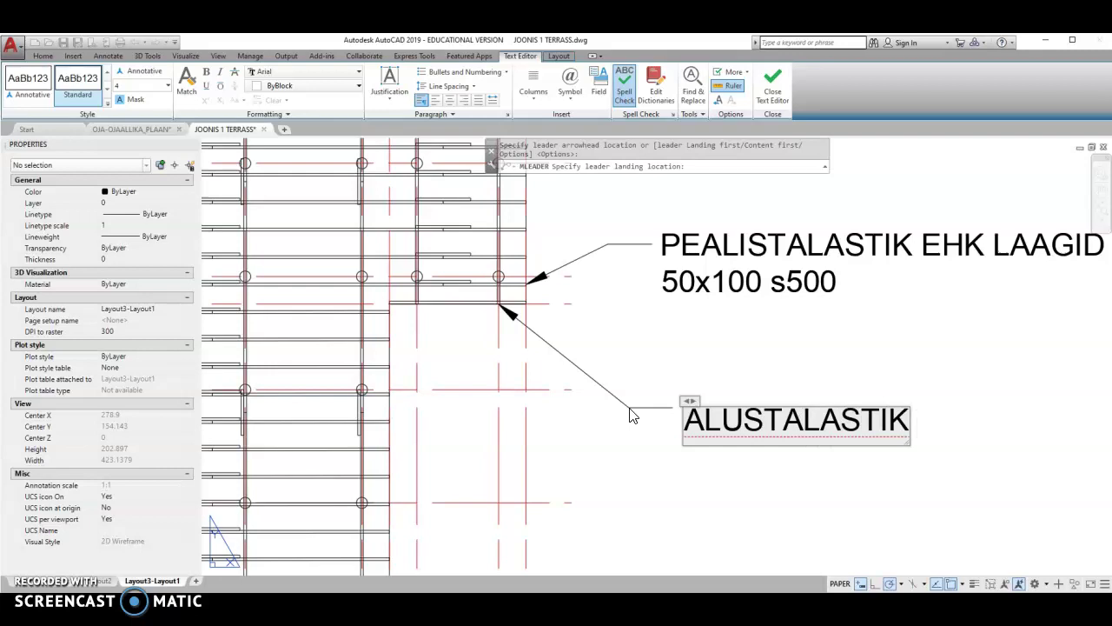
key("Return")
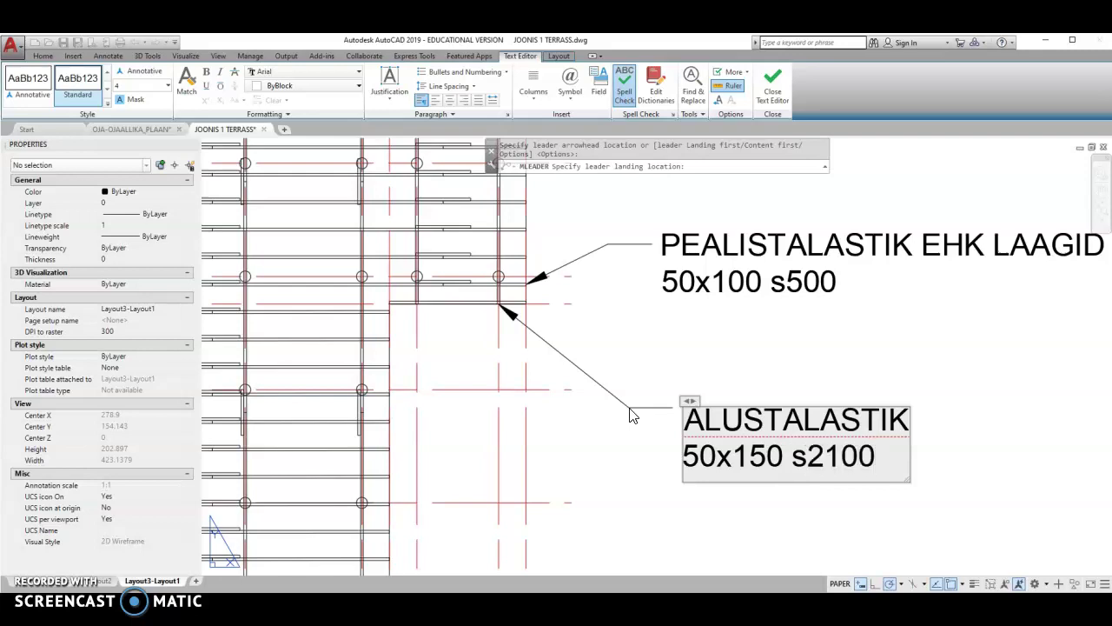
left_click(785, 383)
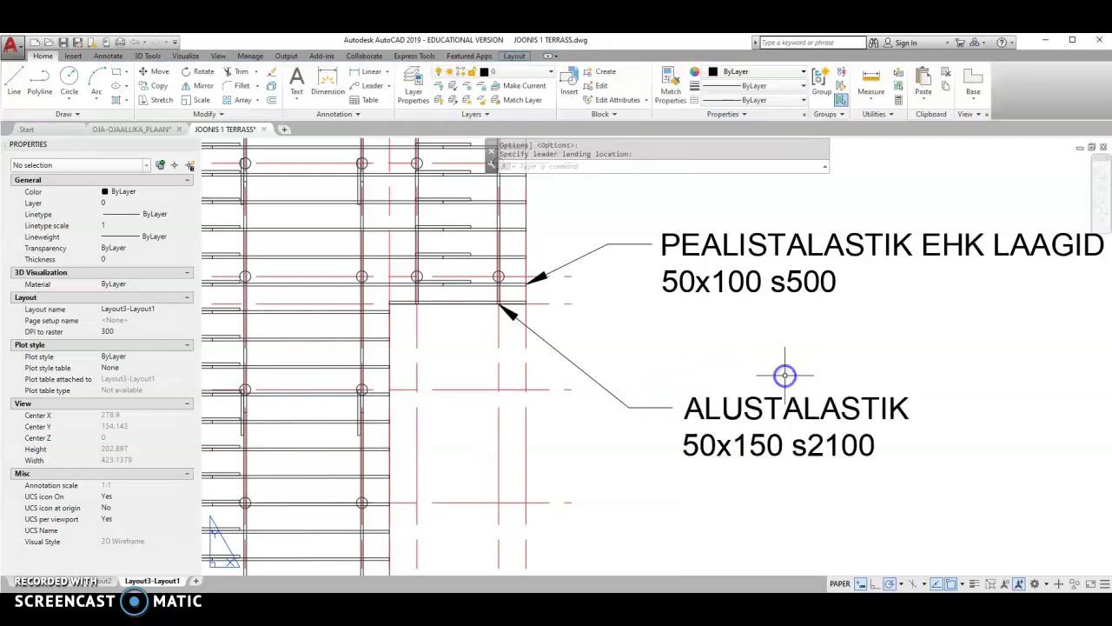
- Add a horizontal linear dimension below the terrace plan between the first two post axes from the left
scroll(576, 444, "down", 5)
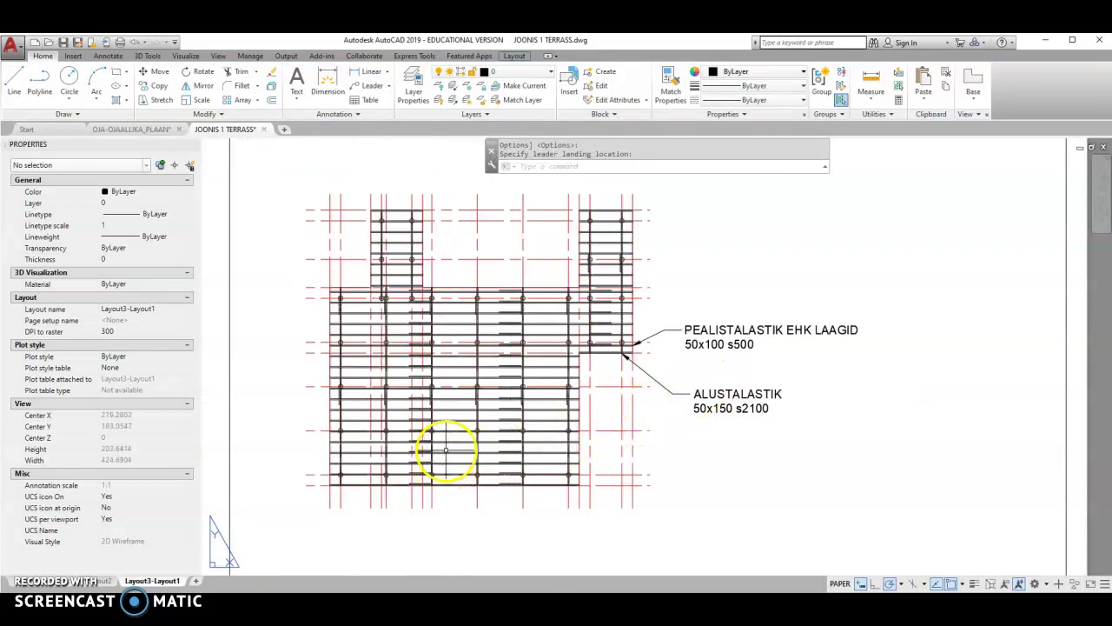
scroll(333, 480, "up", 3)
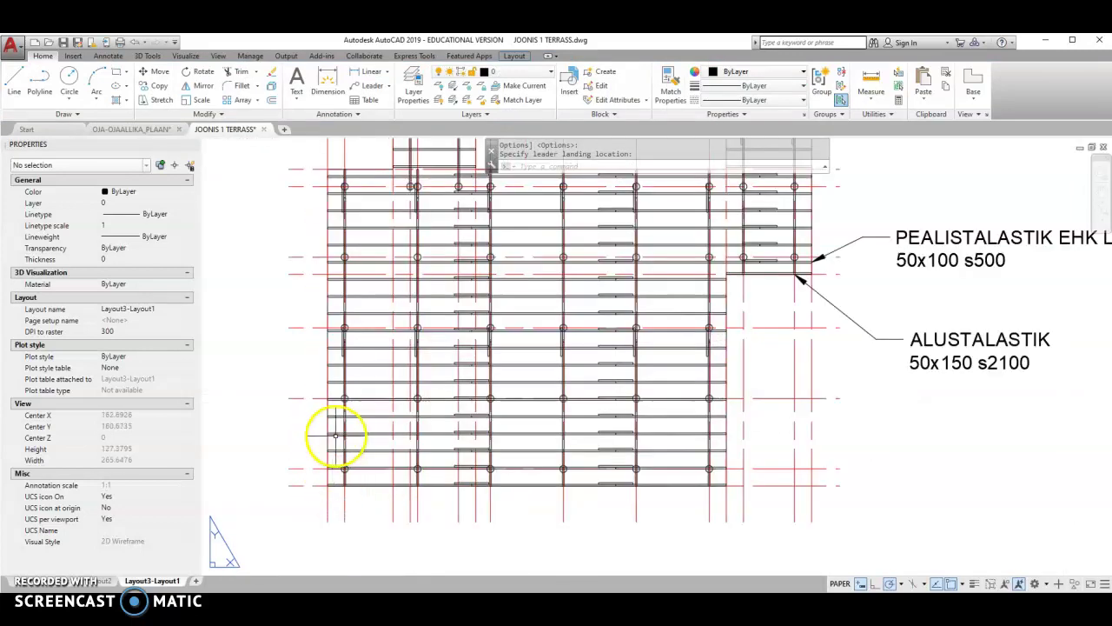
left_click(358, 76)
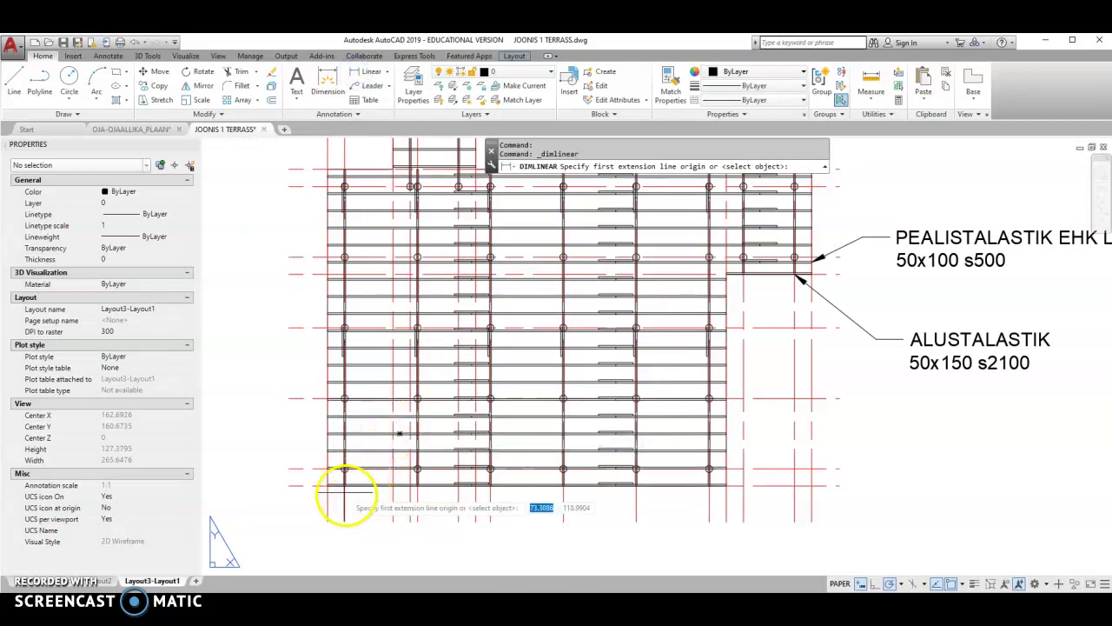
scroll(345, 480, "up", 3)
scroll(345, 476, "up", 3)
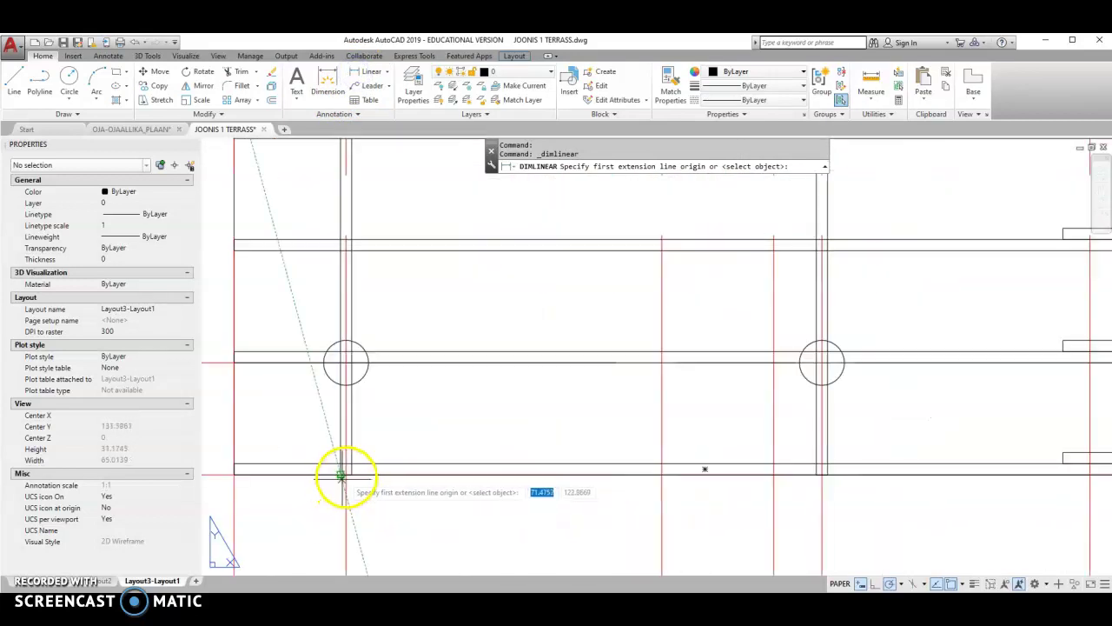
left_click(345, 472)
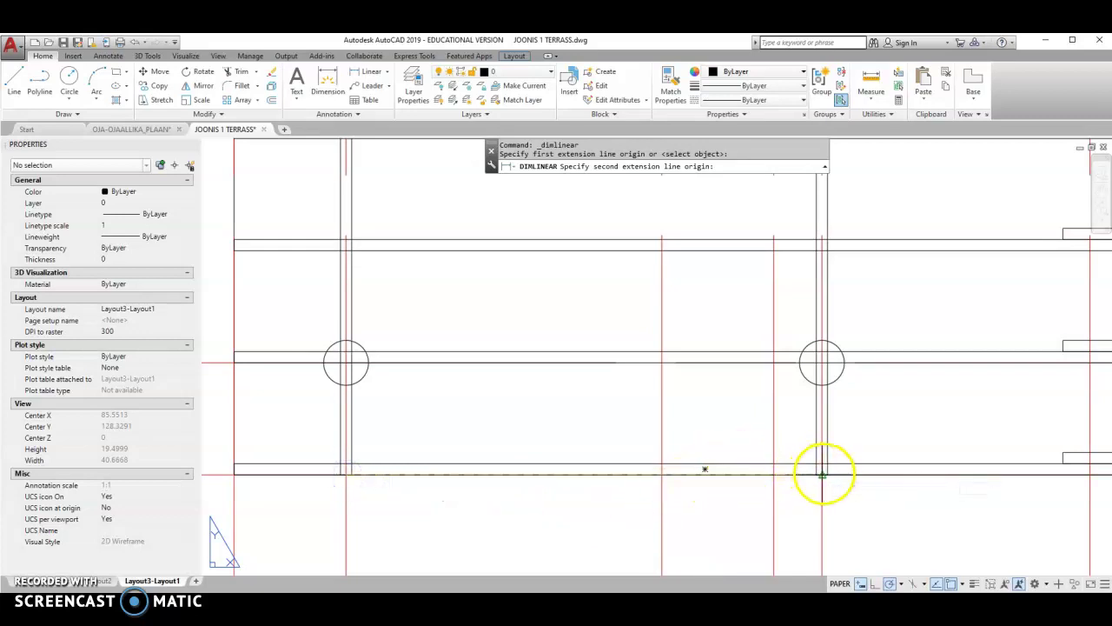
left_click(822, 473)
scroll(658, 484, "down", 5)
middle_click_drag(658, 486, 508, 476)
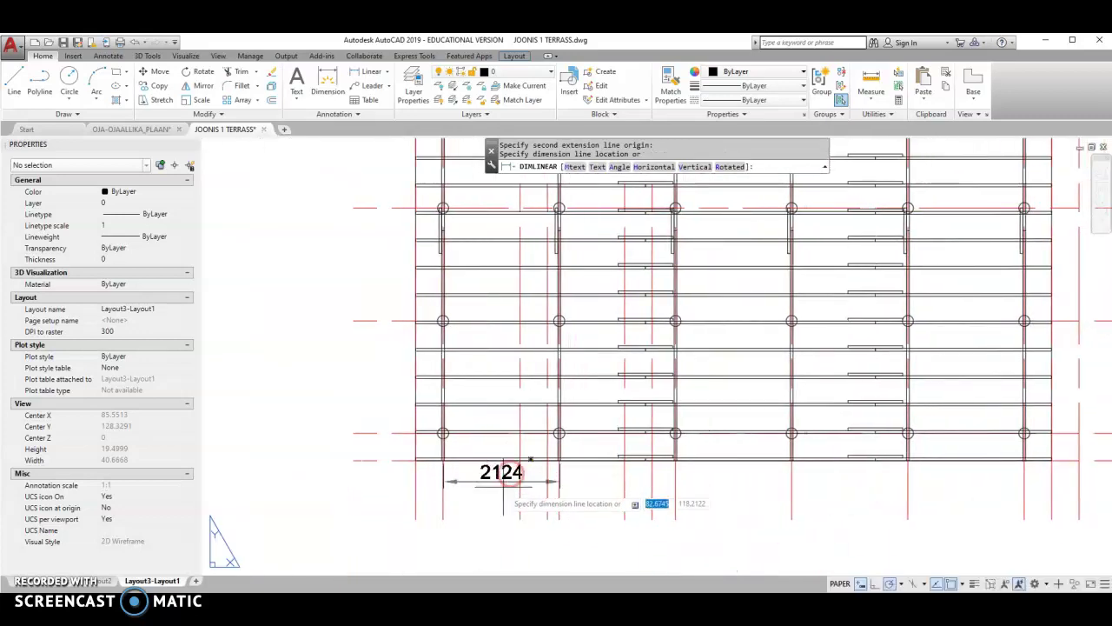
left_click(500, 540)
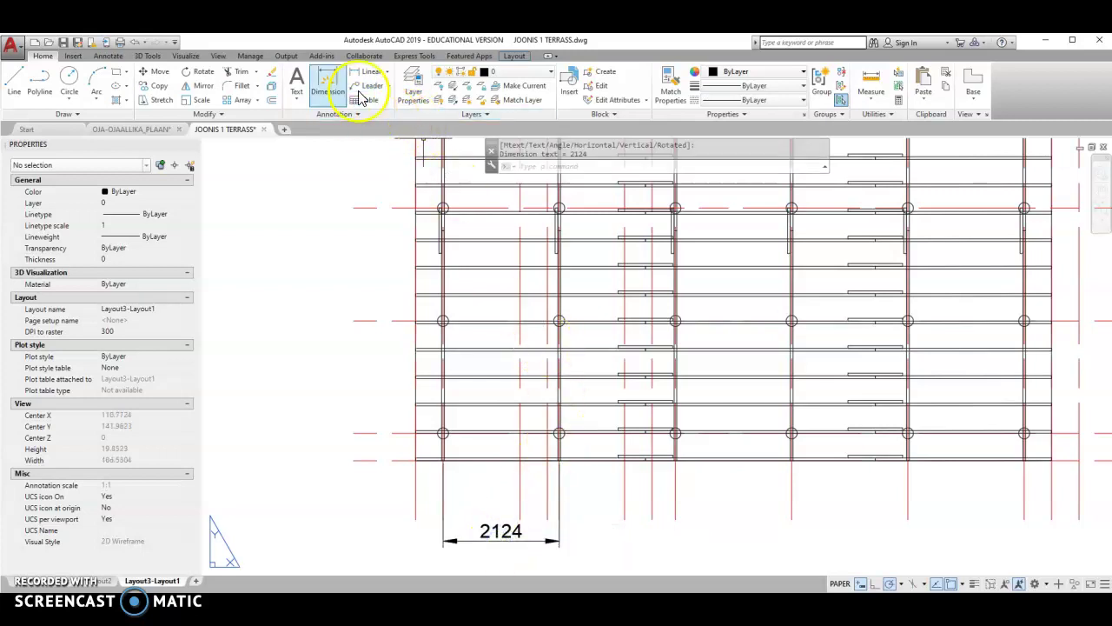
- Continue the dimension chain below the plan to the third and fourth post axes
left_click(108, 56)
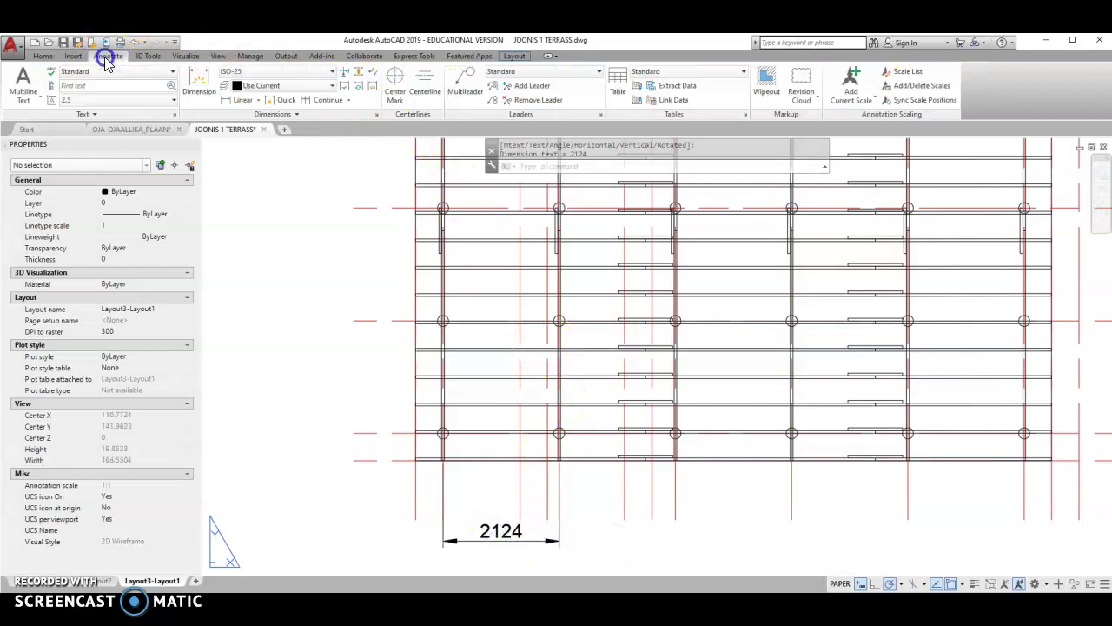
left_click(327, 99)
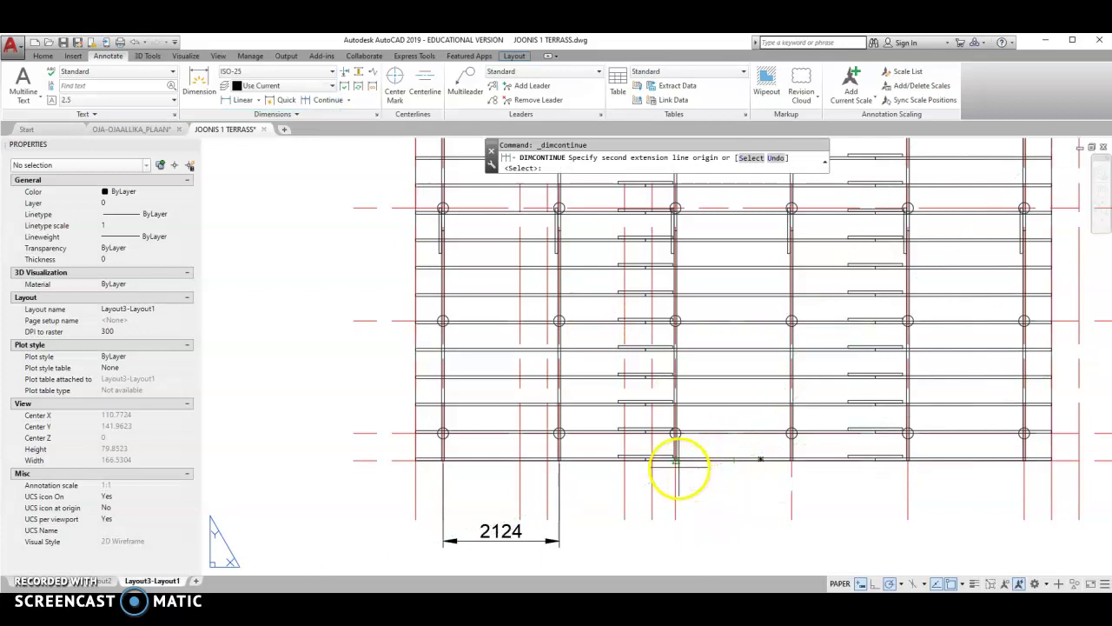
scroll(675, 461, "up", 4)
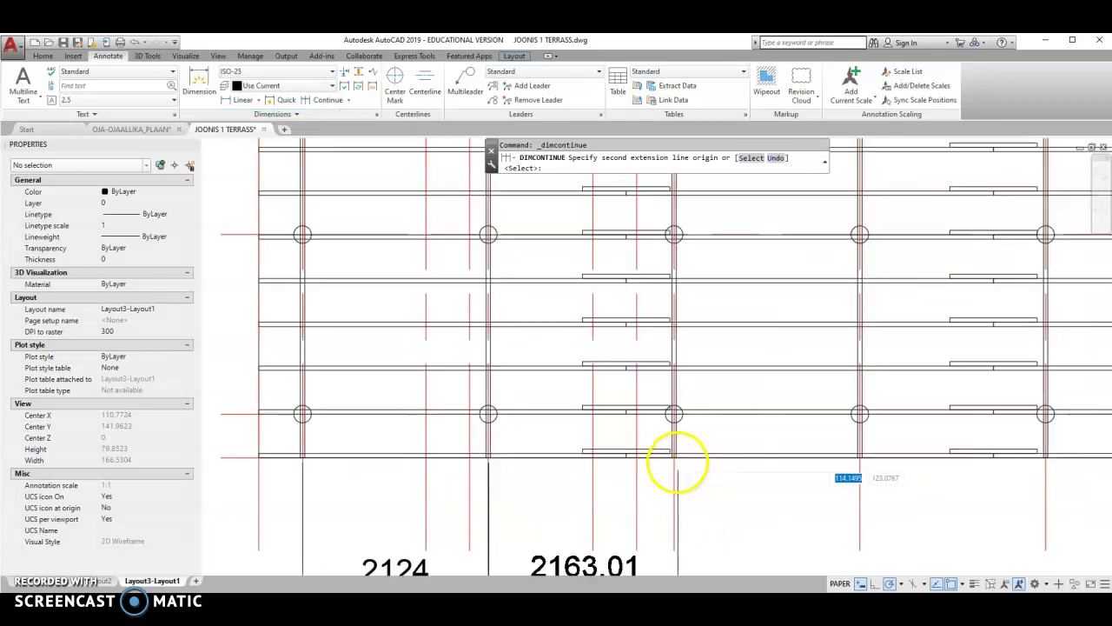
left_click(672, 453)
scroll(782, 461, "down", 3)
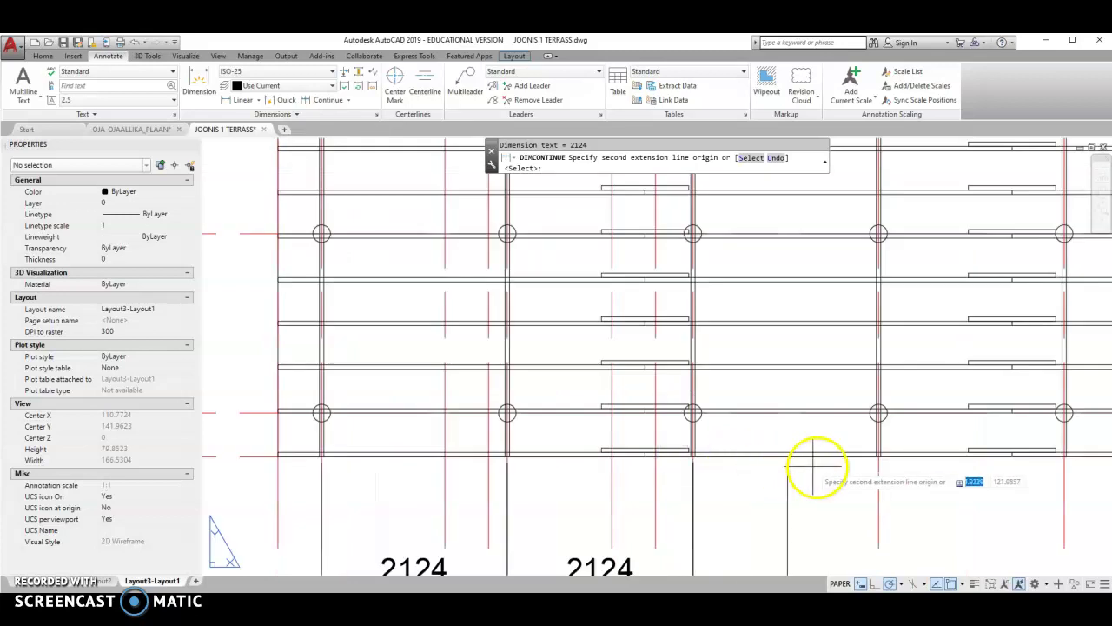
scroll(876, 456, "up", 3)
scroll(879, 454, "down", 3)
middle_click_drag(878, 455, 705, 455)
left_click(781, 451)
- Extend the continued dimension chain to the fifth and sixth post axes, the last ones of the main terrace
scroll(773, 457, "up", 4)
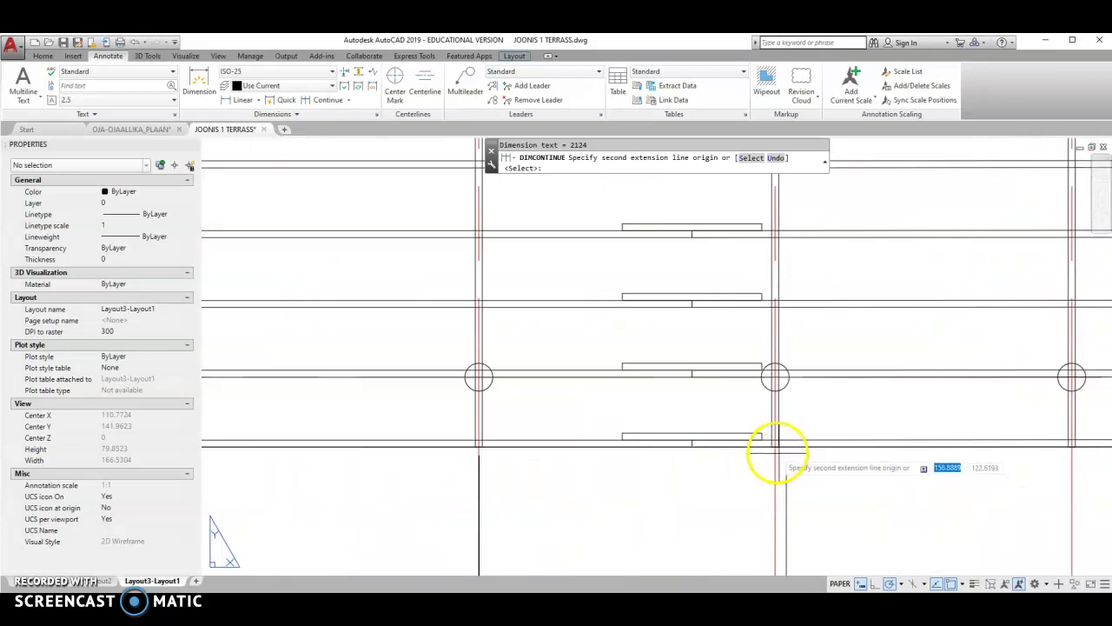
scroll(783, 449, "down", 2)
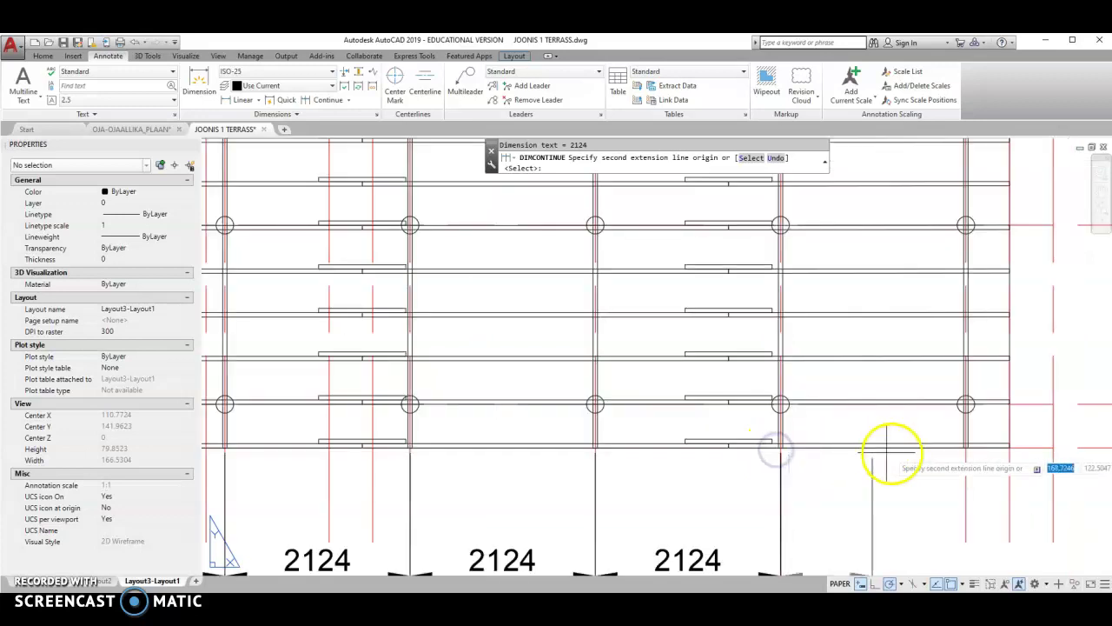
left_click(965, 449)
middle_click_drag(965, 449, 717, 422)
scroll(717, 421, "down", 4)
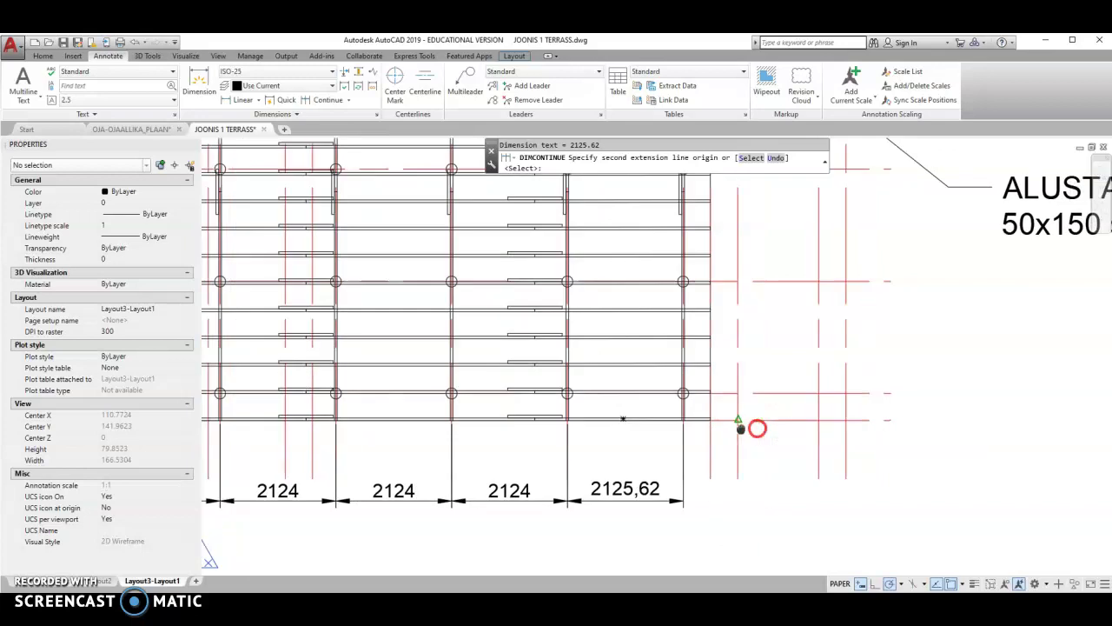
- Continue the dimension chain to the two post axes of the narrow right-hand section and end the chain
scroll(646, 469, "up", 2)
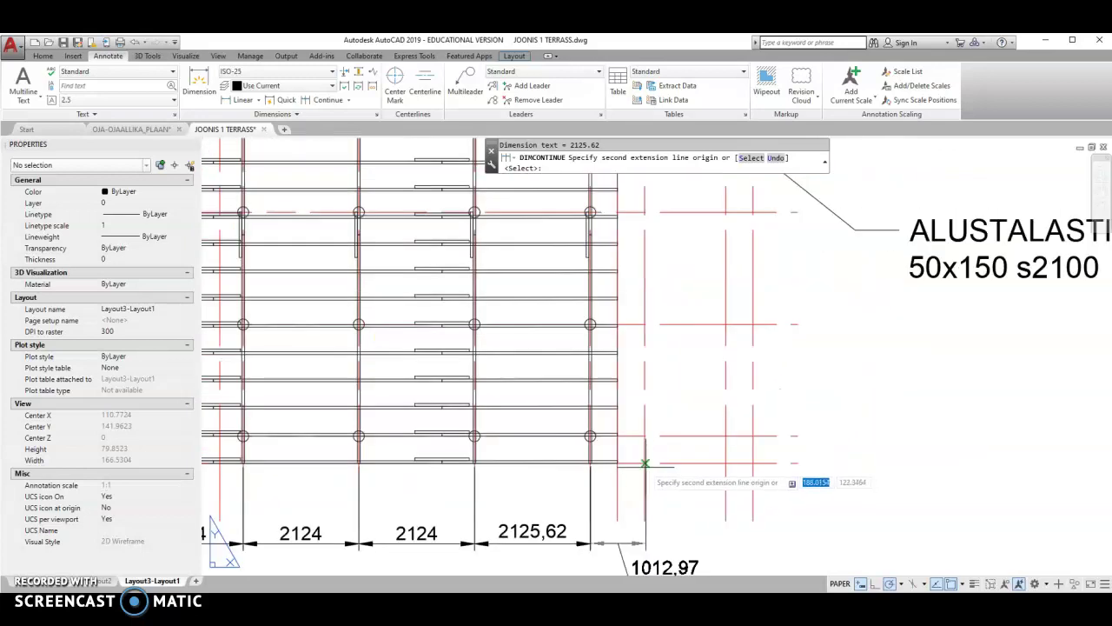
left_click(689, 469)
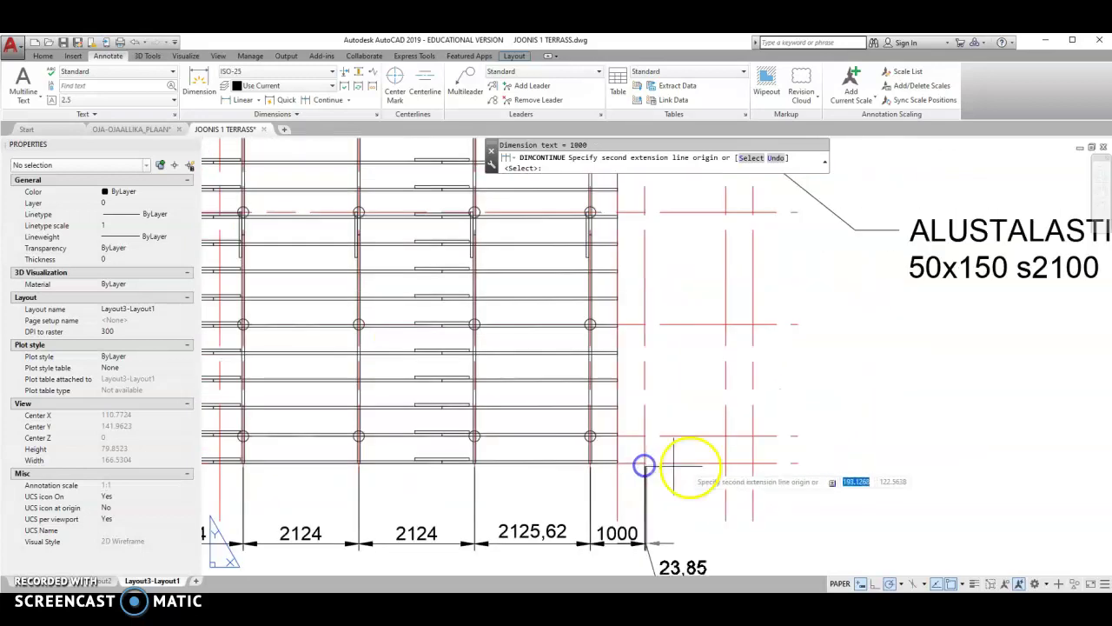
left_click(726, 463)
right_click(757, 444)
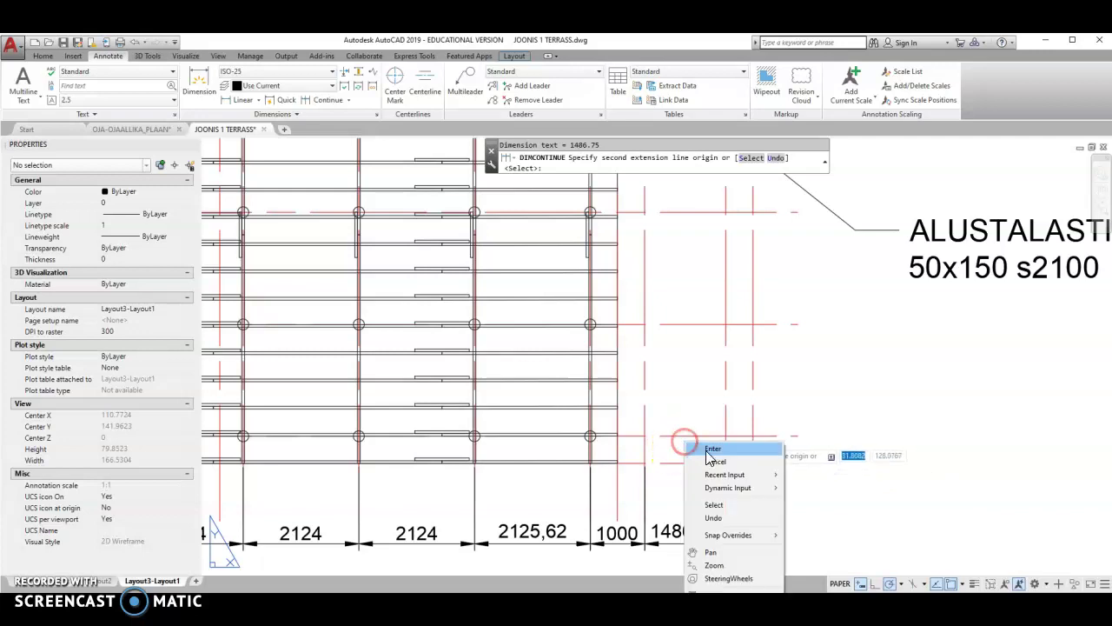
left_click(787, 449)
scroll(685, 440, "down", 4)
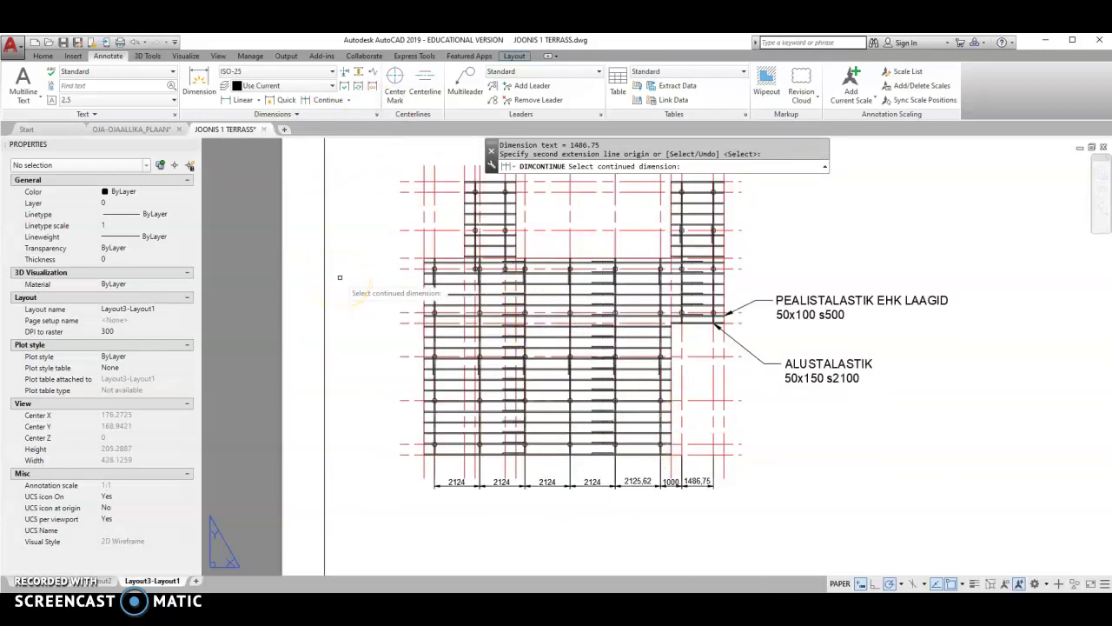
key("Escape")
- Open the dimension style settings
left_click(377, 114)
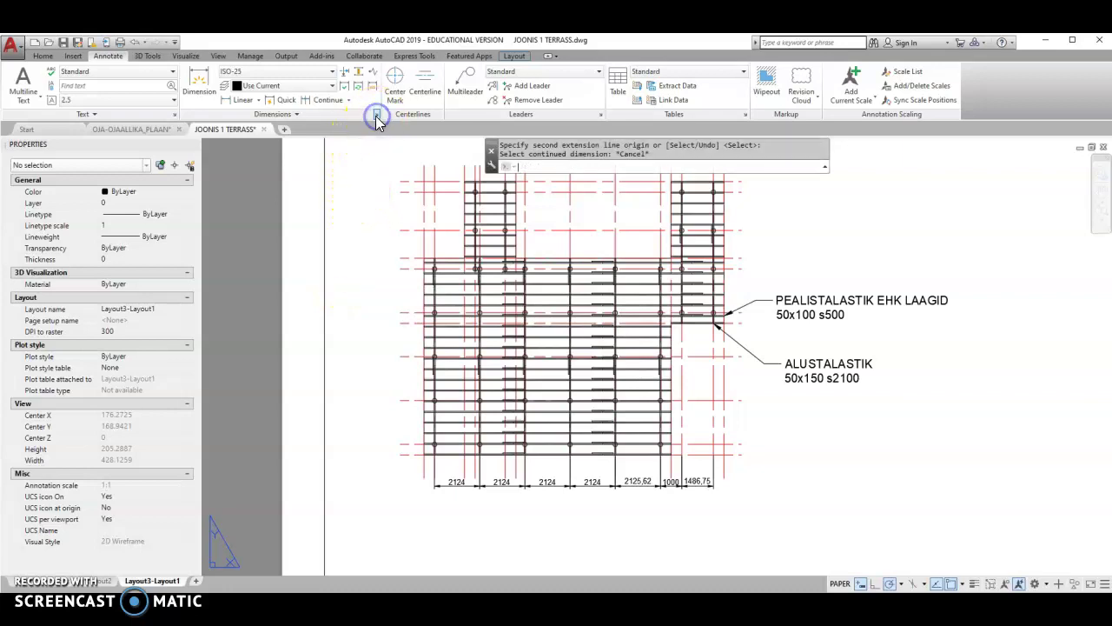